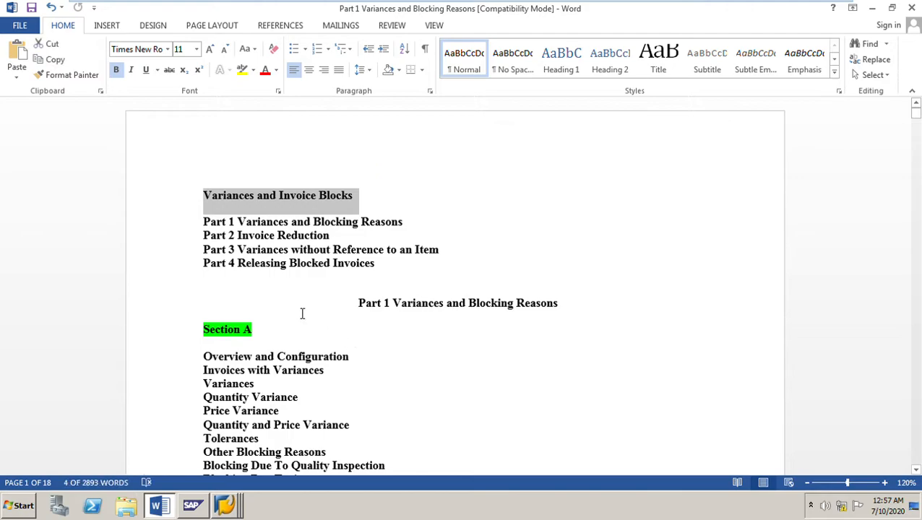
Review the document's outline of Parts 1 to 4 and the Part 1 Variances and Blocking Reasons heading
{"action": "left_click_drag", "start_coordinate": [203, 222], "coordinate": [408, 229]}
{"action": "left_click_drag", "start_coordinate": [204, 236], "coordinate": [368, 238]}
{"action": "left_click_drag", "start_coordinate": [205, 250], "coordinate": [471, 255]}
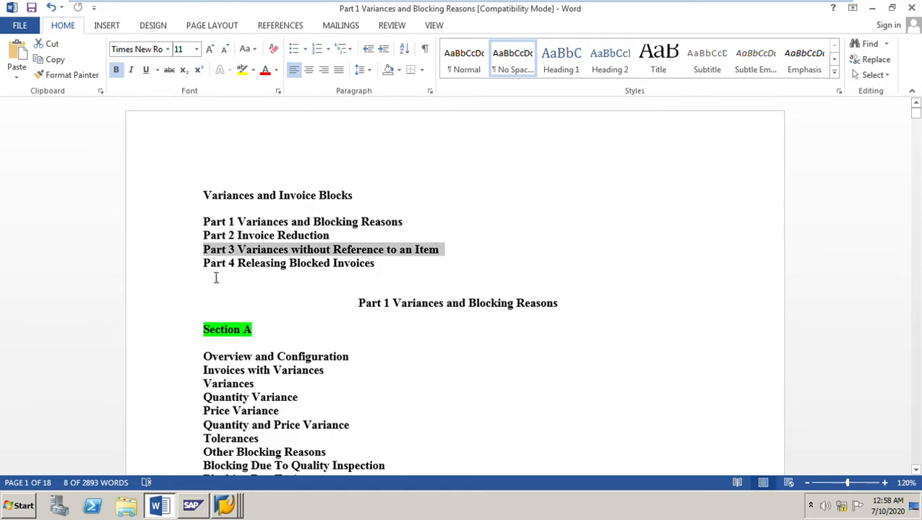
{"action": "left_click_drag", "start_coordinate": [205, 264], "coordinate": [403, 269]}
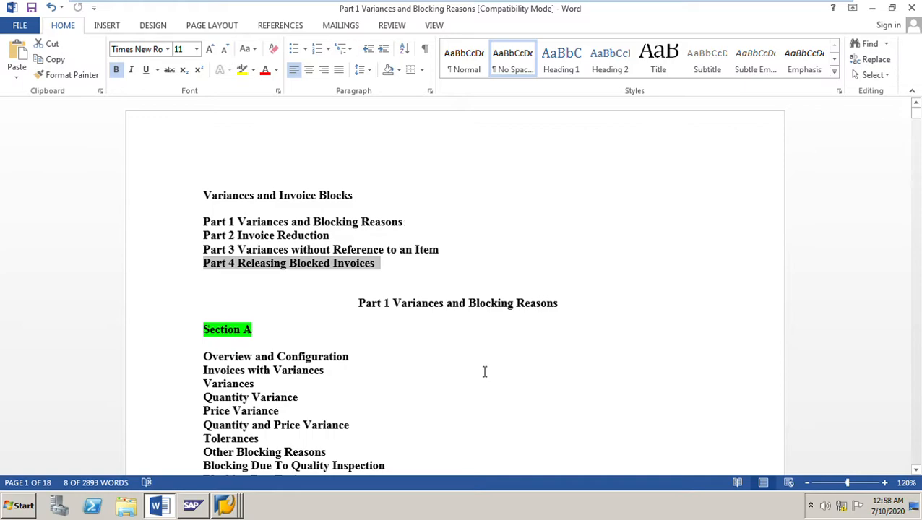
{"action": "left_click_drag", "start_coordinate": [359, 304], "coordinate": [566, 309]}
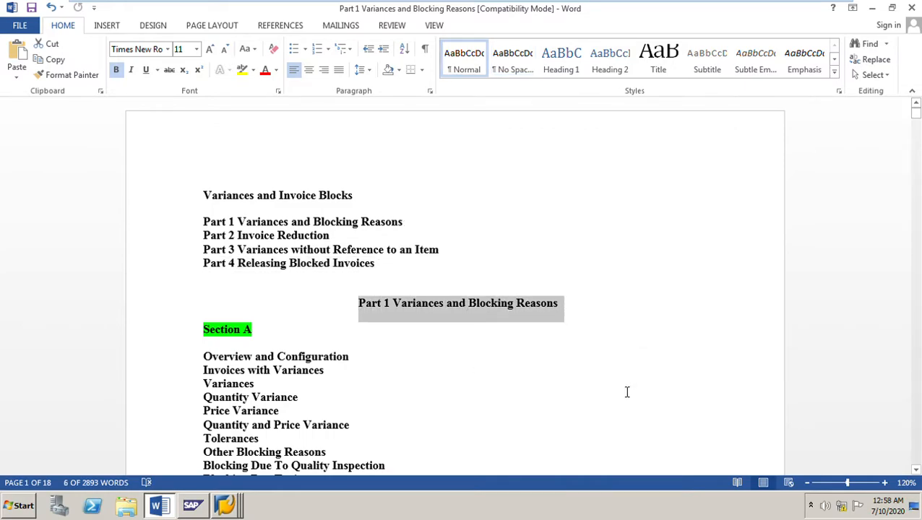
Read the topics of Section A and Section B, from Overview and Configuration to Price too low
{"action": "scroll", "coordinate": [627, 392], "scroll_direction": "down", "scroll_amount": 2}
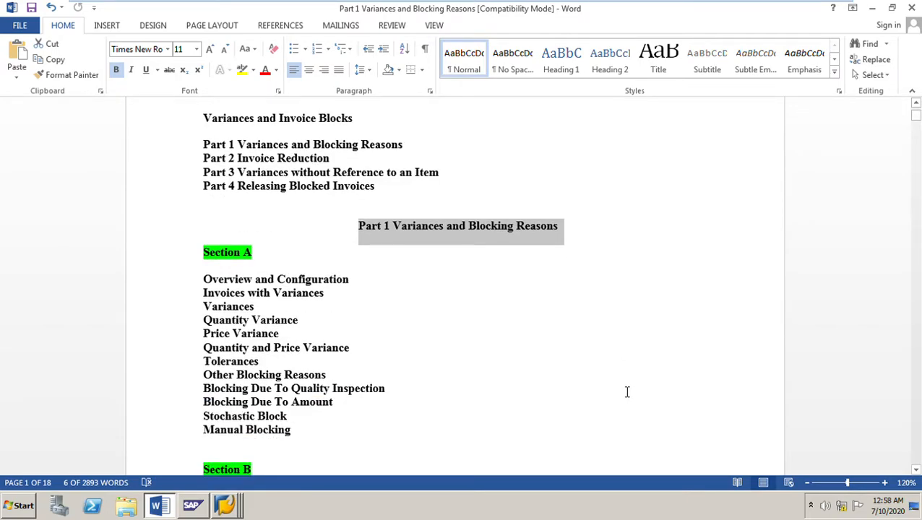
{"action": "left_click_drag", "start_coordinate": [205, 288], "coordinate": [370, 286]}
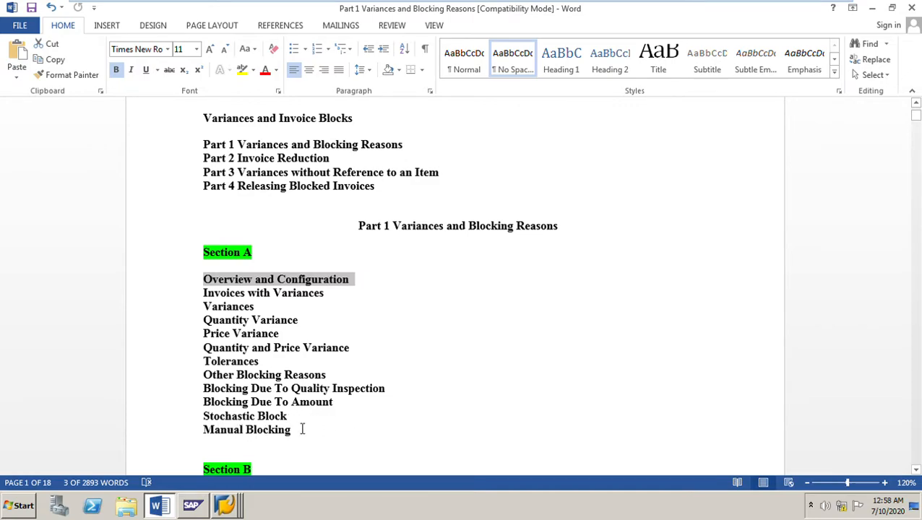
{"action": "scroll", "coordinate": [347, 423], "scroll_direction": "down", "scroll_amount": 3}
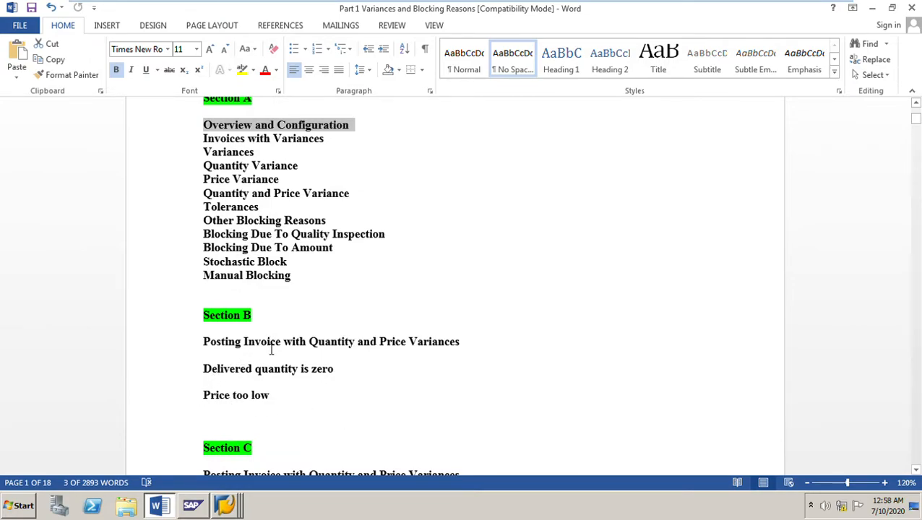
{"action": "left_click_drag", "start_coordinate": [205, 345], "coordinate": [470, 342]}
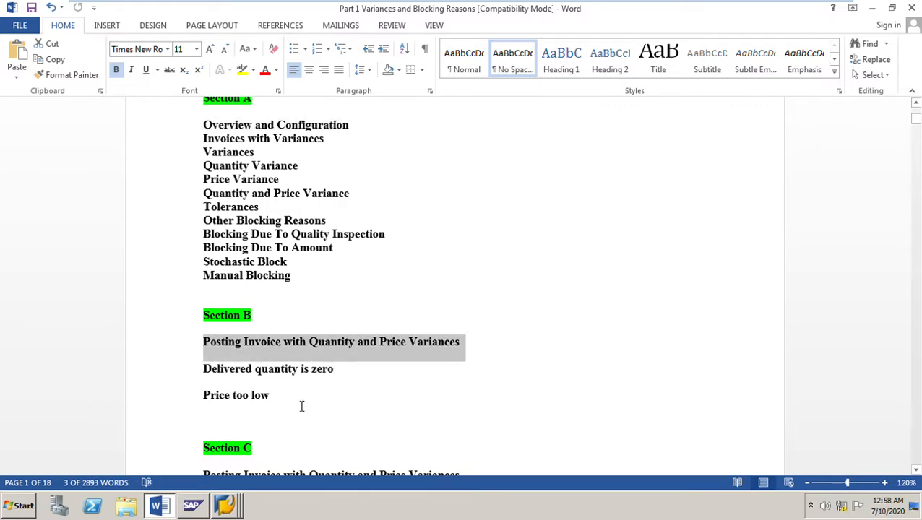
{"action": "left_click_drag", "start_coordinate": [206, 380], "coordinate": [334, 373]}
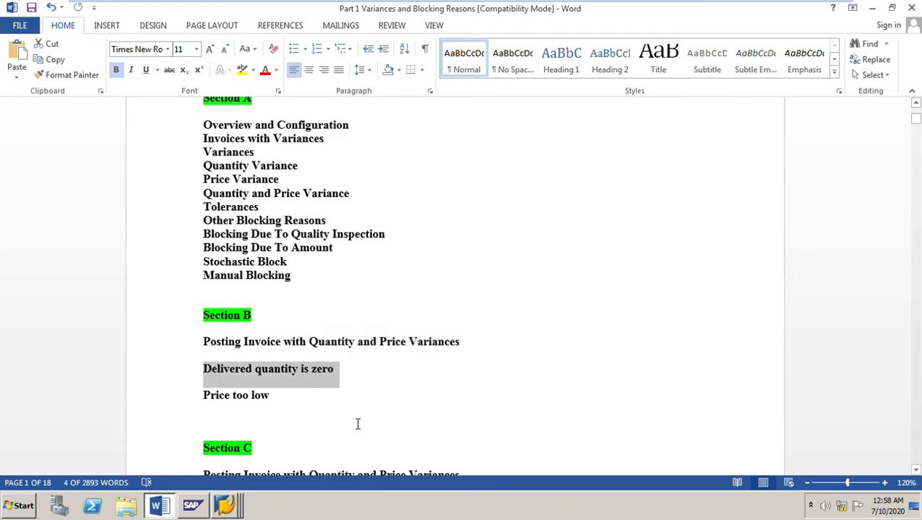
{"action": "double_click", "coordinate": [204, 397]}
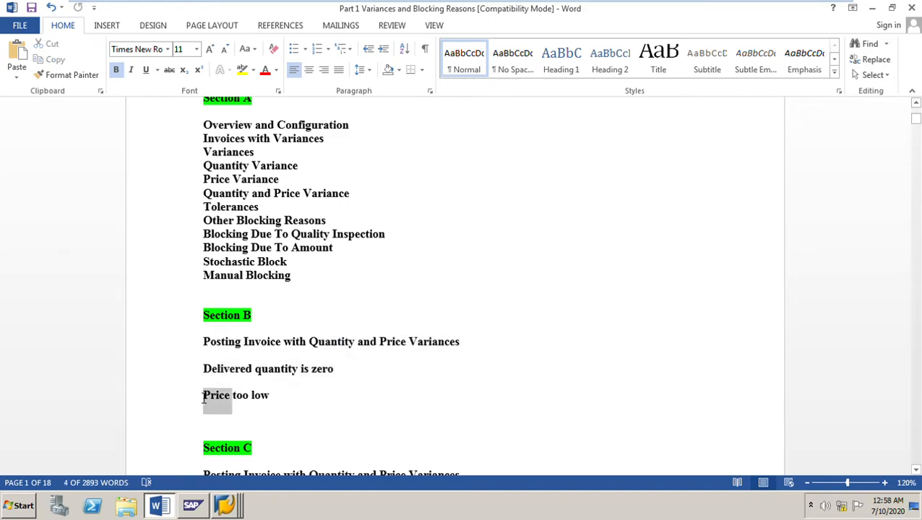
{"action": "left_click", "coordinate": [294, 403]}
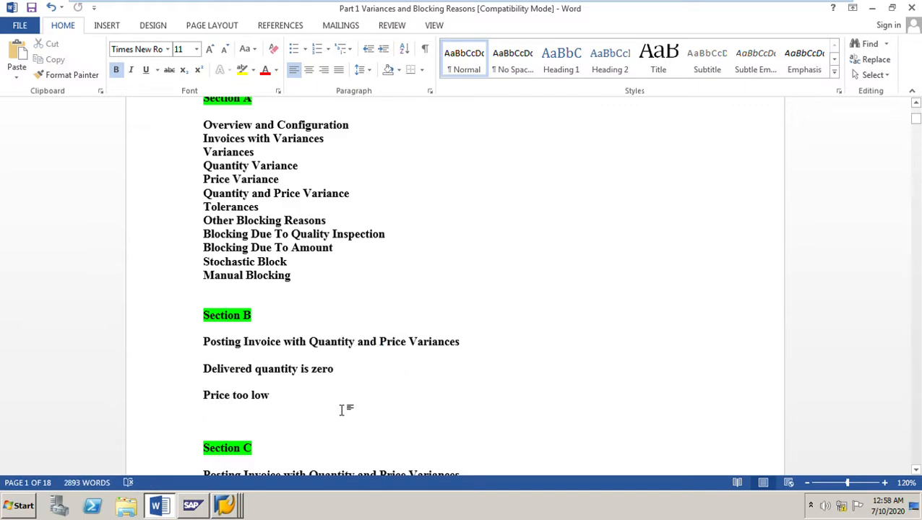
Read the Section C topics on quantity and price variances and the Section D topic on manual payment block
{"action": "scroll", "coordinate": [343, 409], "scroll_direction": "down", "scroll_amount": 2}
{"action": "scroll", "coordinate": [346, 409], "scroll_direction": "down", "scroll_amount": 1}
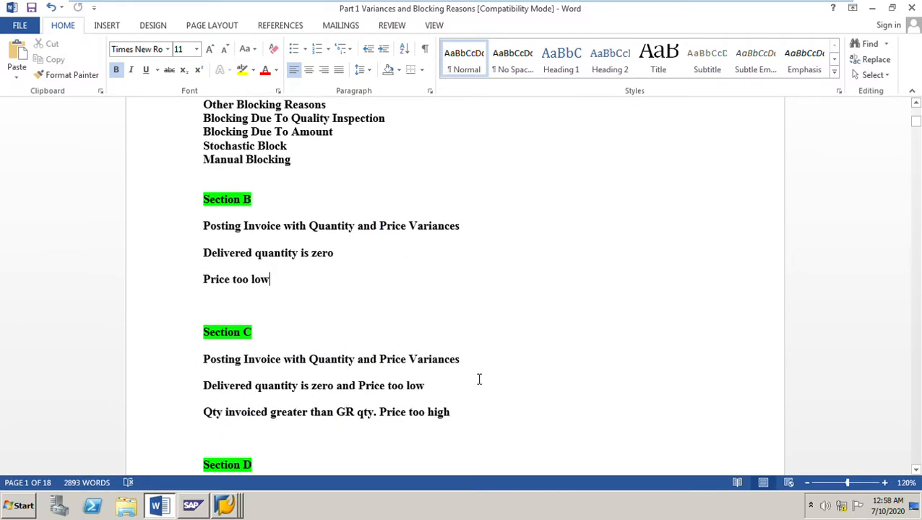
{"action": "left_click_drag", "start_coordinate": [208, 394], "coordinate": [459, 384]}
{"action": "left_click_drag", "start_coordinate": [204, 417], "coordinate": [373, 417]}
{"action": "triple_click", "coordinate": [492, 414]}
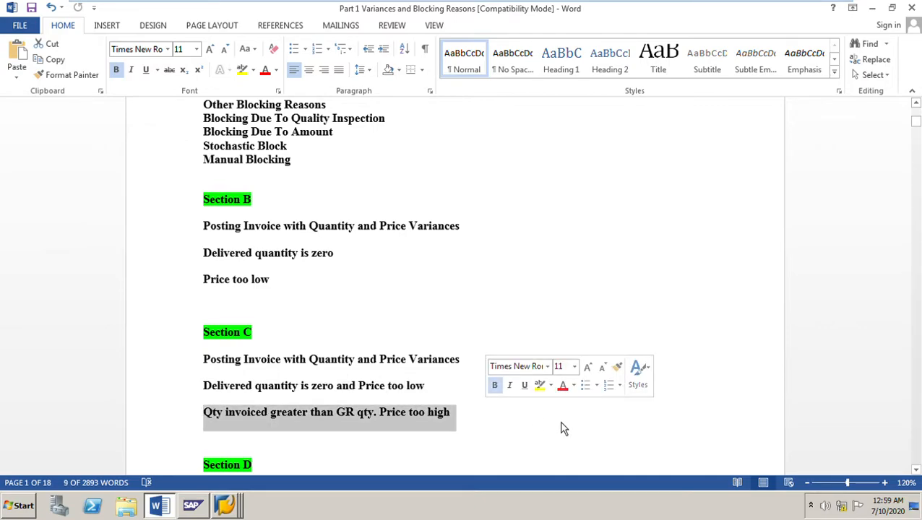
{"action": "scroll", "coordinate": [561, 426], "scroll_direction": "down", "scroll_amount": 3}
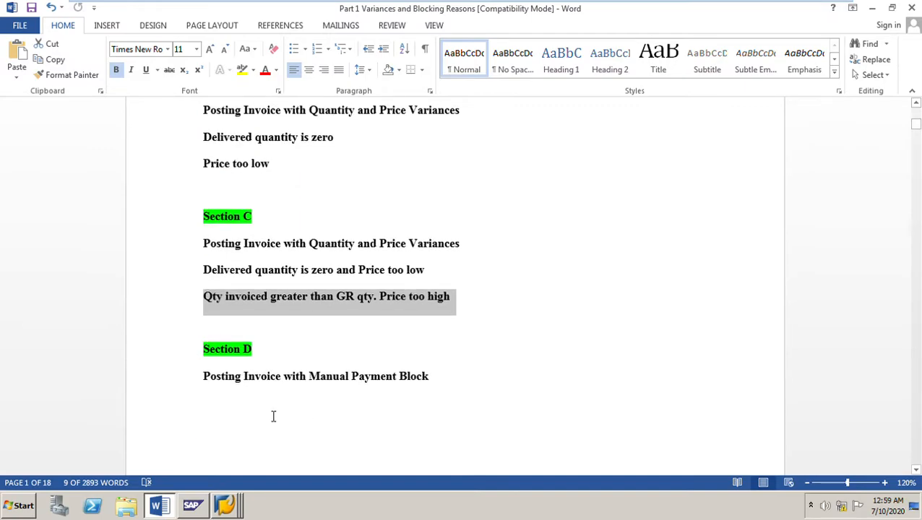
{"action": "left_click", "coordinate": [210, 382]}
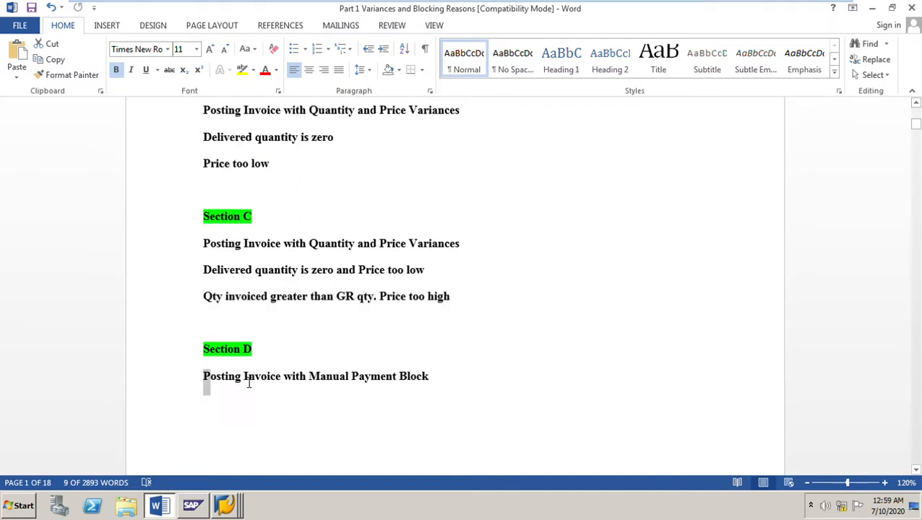
{"action": "left_click_drag", "start_coordinate": [235, 384], "coordinate": [472, 383]}
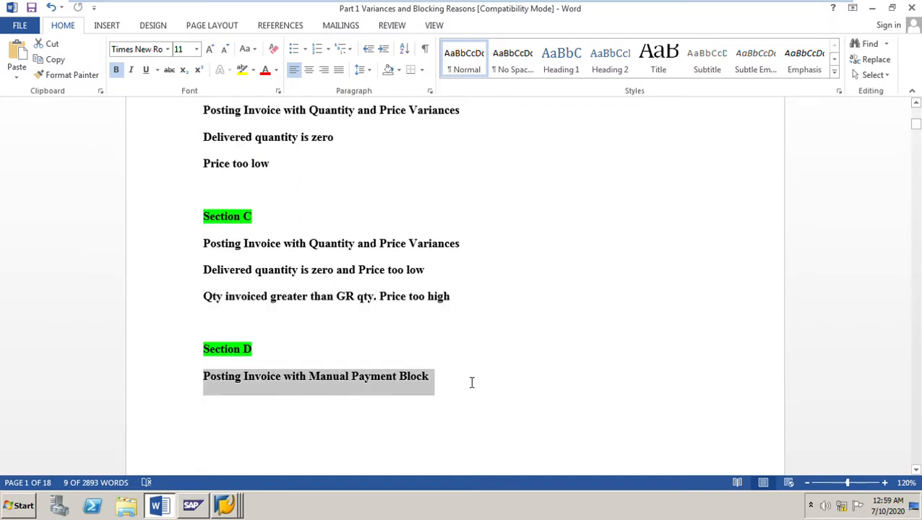
{"action": "left_click", "coordinate": [550, 397]}
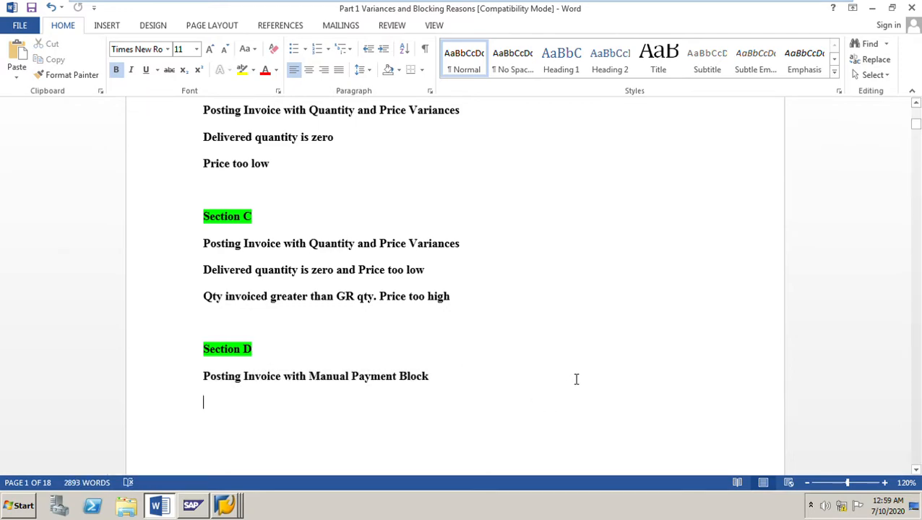
Revisit the Part 1 heading and study the Invoices with Variances diagram and its explanation of tolerance limits
{"action": "scroll", "coordinate": [575, 380], "scroll_direction": "up", "scroll_amount": 8}
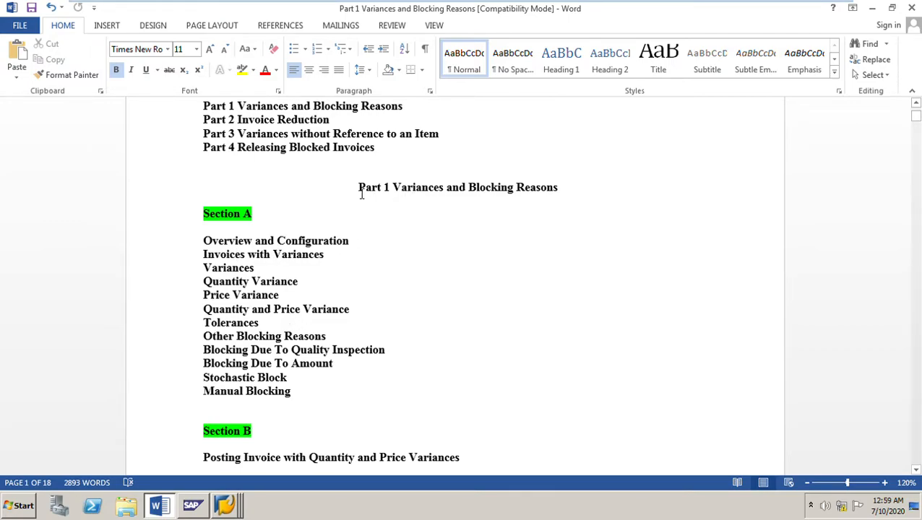
{"action": "left_click_drag", "start_coordinate": [359, 194], "coordinate": [553, 194]}
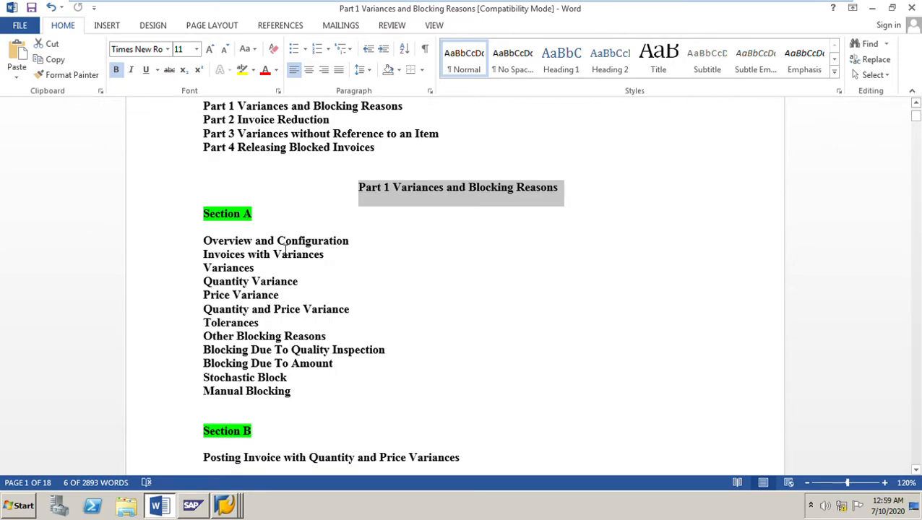
{"action": "scroll", "coordinate": [541, 327], "scroll_direction": "down", "scroll_amount": 6}
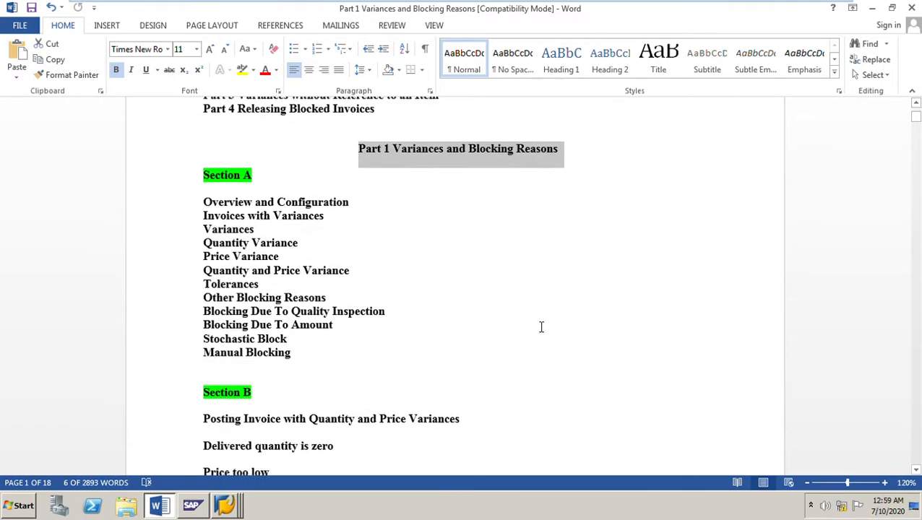
{"action": "scroll", "coordinate": [541, 327], "scroll_direction": "down", "scroll_amount": 13}
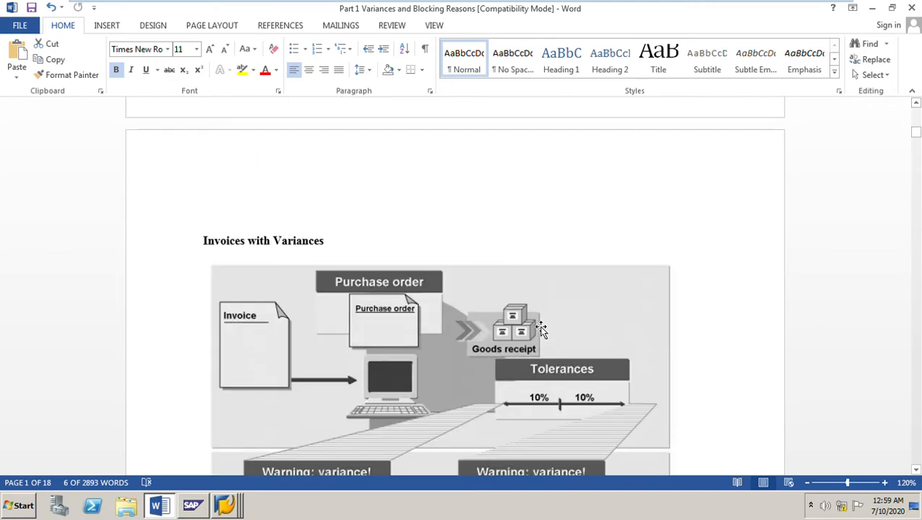
{"action": "scroll", "coordinate": [530, 334], "scroll_direction": "down", "scroll_amount": 2}
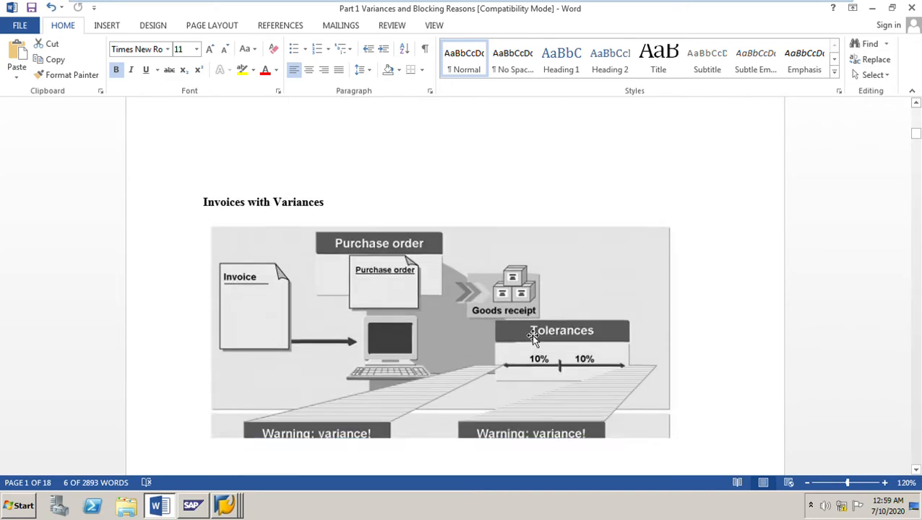
{"action": "scroll", "coordinate": [532, 338], "scroll_direction": "down", "scroll_amount": 2}
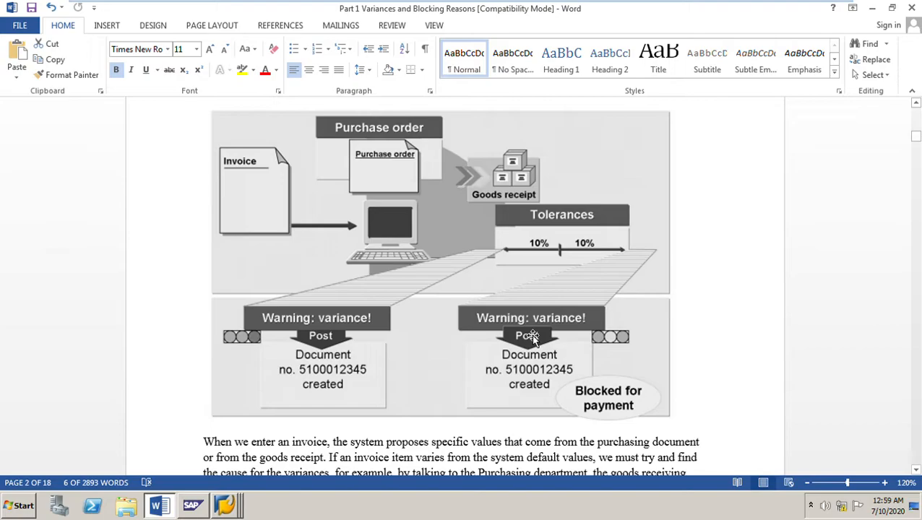
{"action": "scroll", "coordinate": [532, 338], "scroll_direction": "up", "scroll_amount": 1}
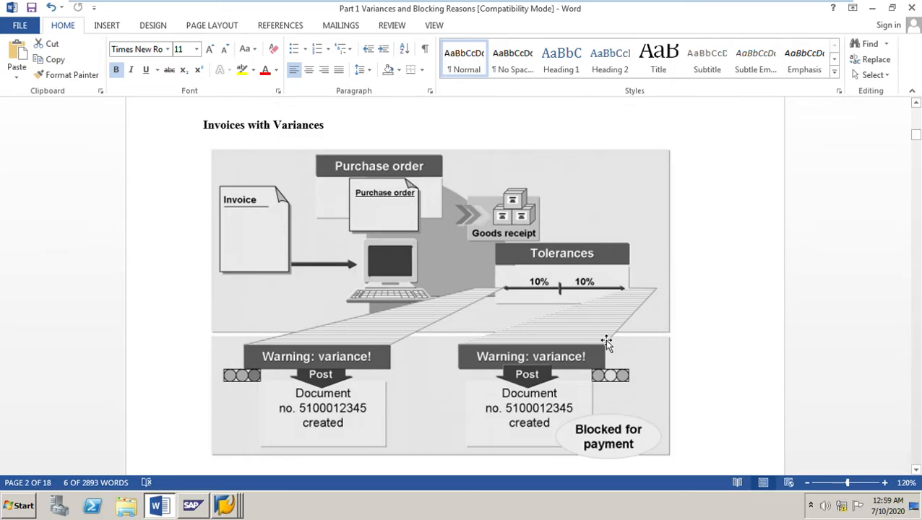
{"action": "scroll", "coordinate": [607, 344], "scroll_direction": "down", "scroll_amount": 3}
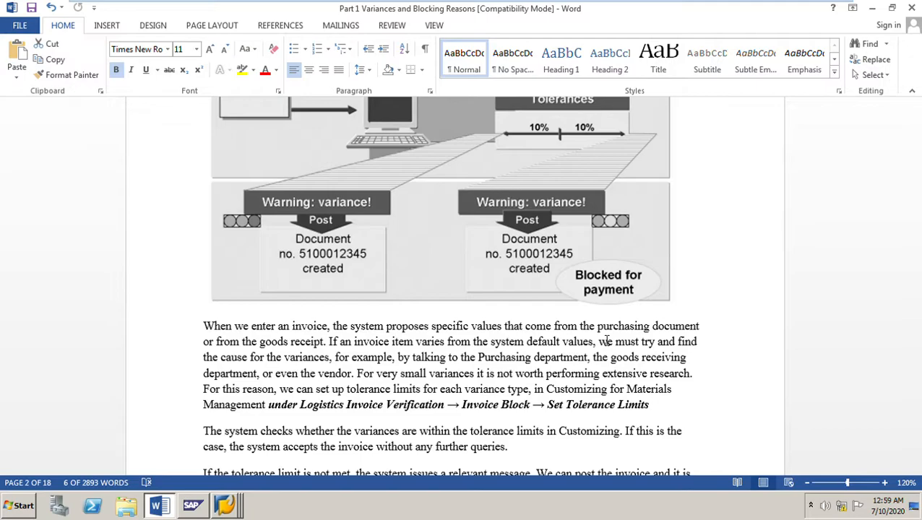
{"action": "scroll", "coordinate": [605, 341], "scroll_direction": "up", "scroll_amount": 4}
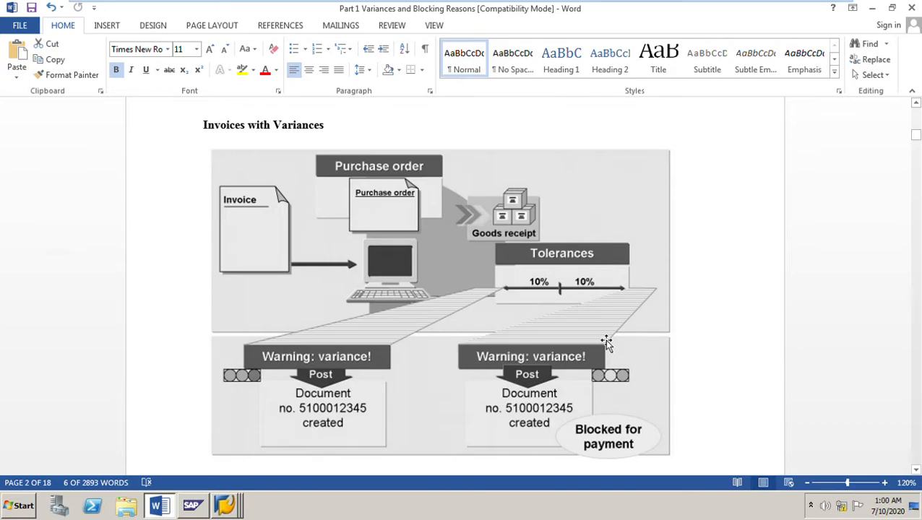
{"action": "scroll", "coordinate": [541, 369], "scroll_direction": "down", "scroll_amount": 1}
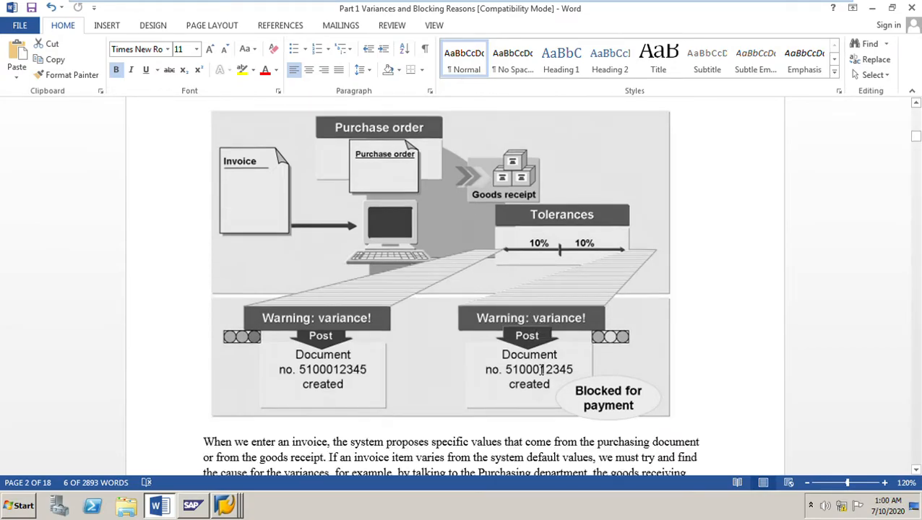
{"action": "scroll", "coordinate": [541, 369], "scroll_direction": "down", "scroll_amount": 5}
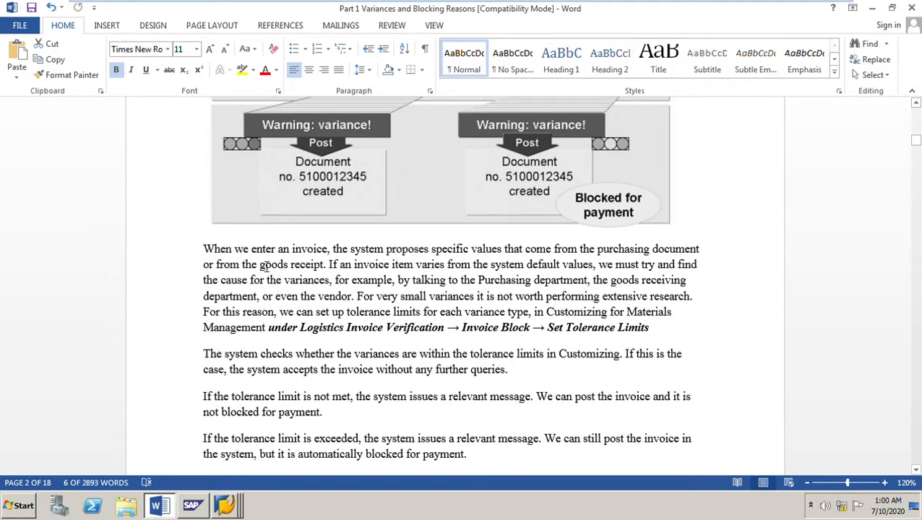
{"action": "scroll", "coordinate": [426, 311], "scroll_direction": "up", "scroll_amount": 2}
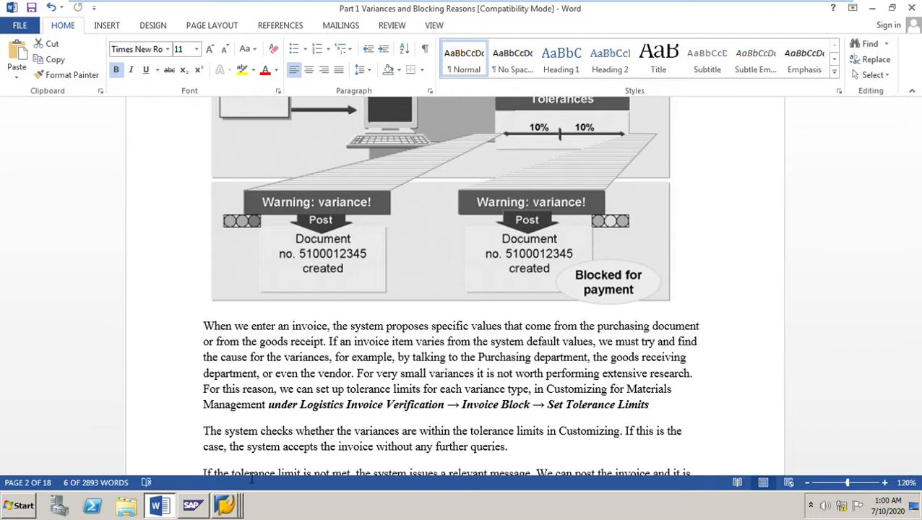
Switch to the SAP Display IMG session and open Set Tolerance Limits under Logistics Invoice Verification, Invoice Block
{"action": "left_click", "coordinate": [225, 506]}
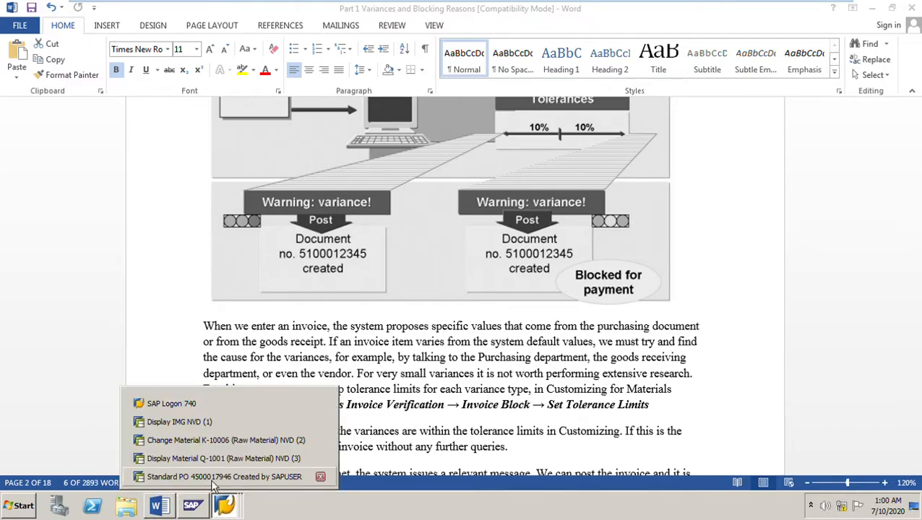
{"action": "left_click", "coordinate": [189, 424]}
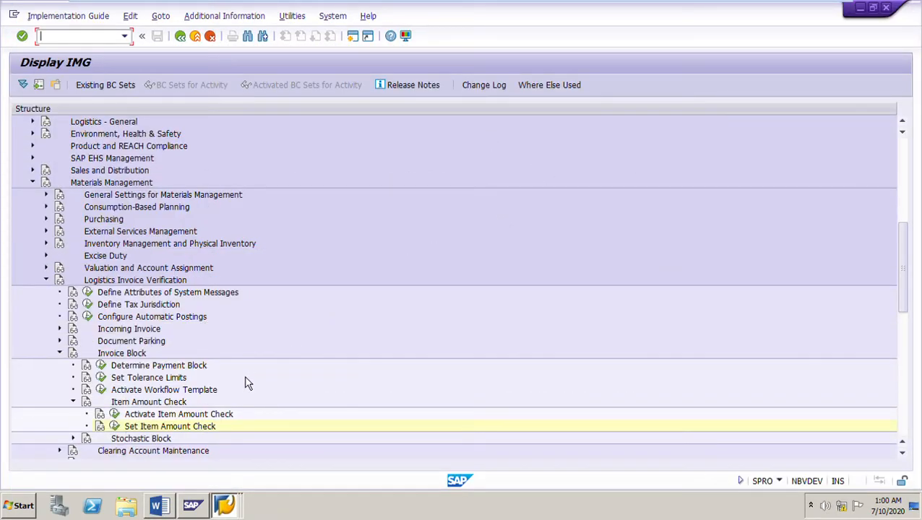
{"action": "left_click", "coordinate": [134, 380]}
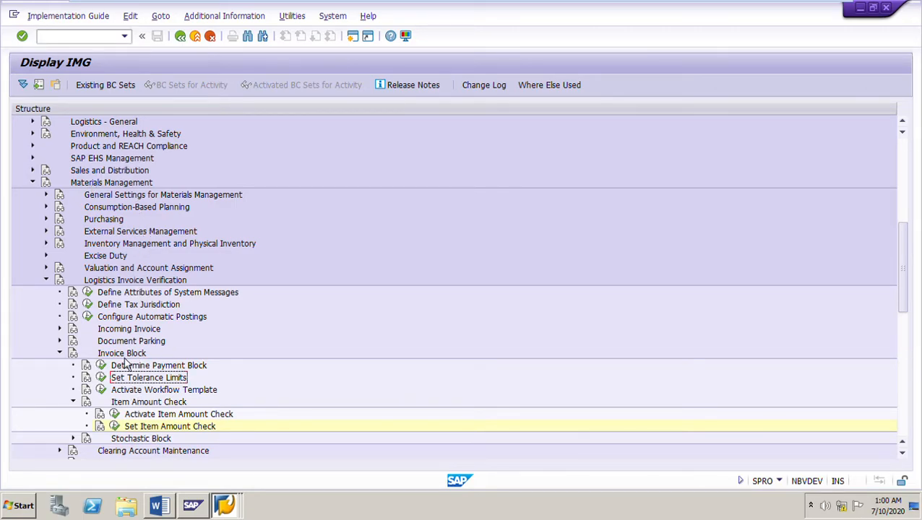
{"action": "left_click", "coordinate": [119, 356]}
{"action": "left_click", "coordinate": [103, 377]}
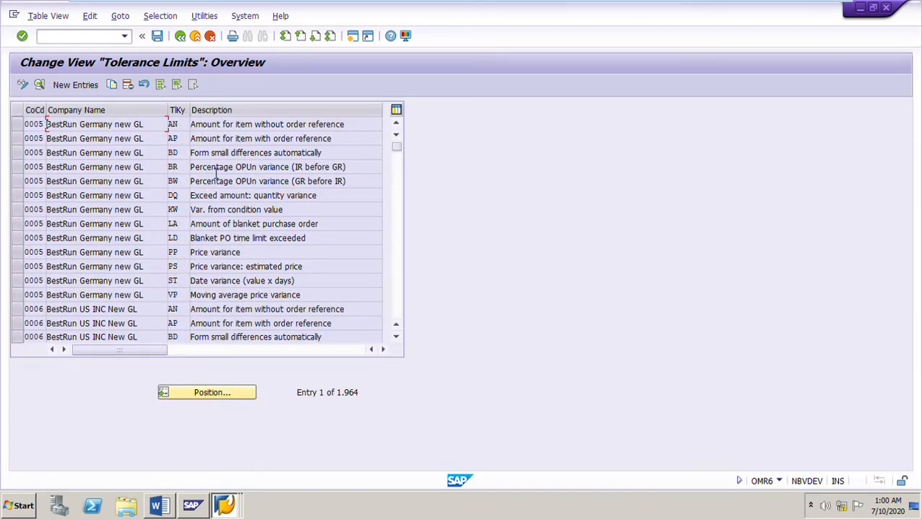
Select the company code 0005 tolerance limit entries for keys PP, PS and ST
{"action": "left_click", "coordinate": [212, 254]}
{"action": "left_click", "coordinate": [16, 252]}
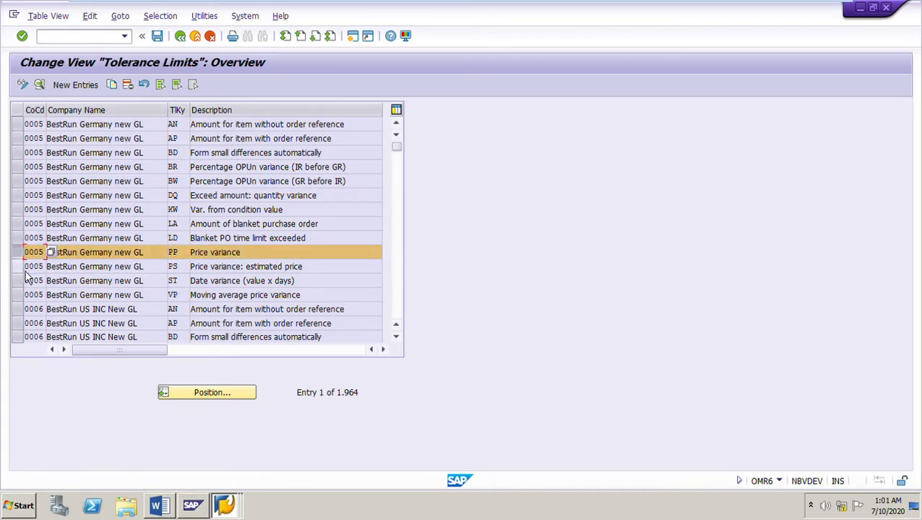
{"action": "left_click", "coordinate": [17, 267]}
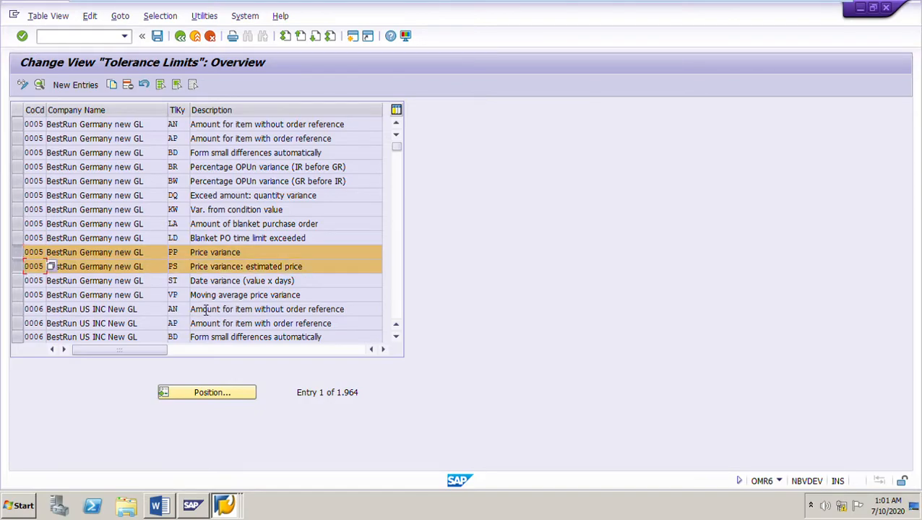
{"action": "left_click", "coordinate": [17, 281]}
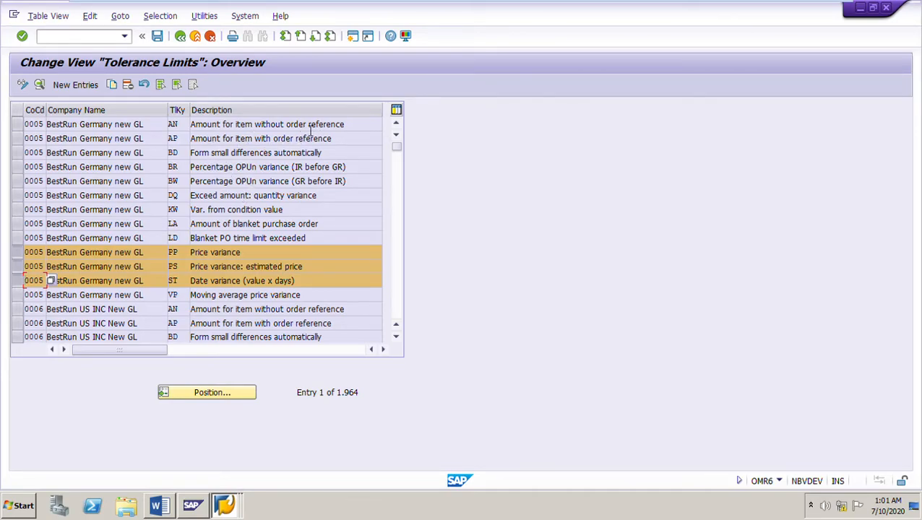
Add company code 0005 keys AN and AP to the selection, and clear all selected tolerance limit entries
{"action": "left_click", "coordinate": [24, 125]}
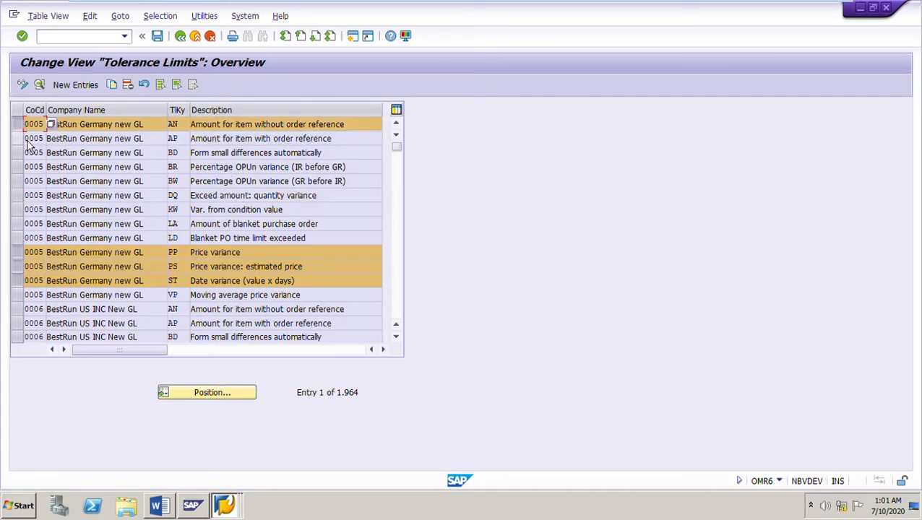
{"action": "left_click", "coordinate": [25, 139]}
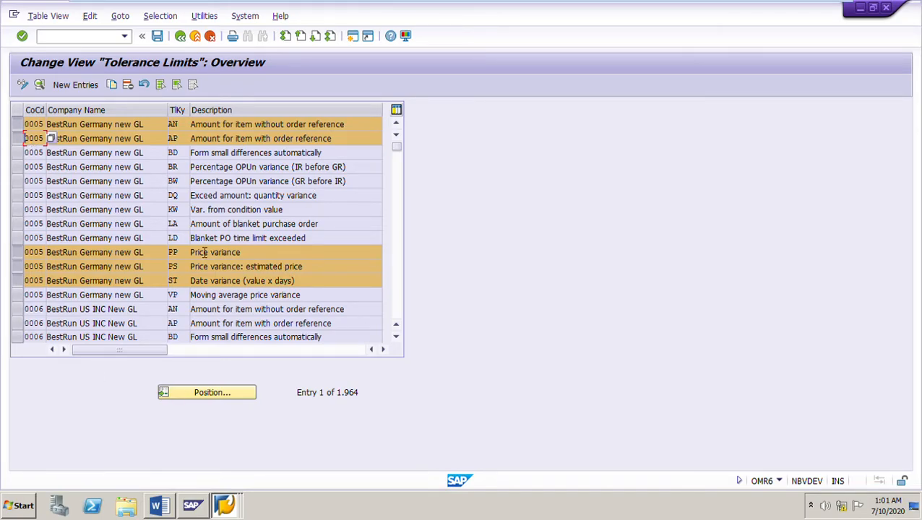
{"action": "left_click", "coordinate": [16, 124]}
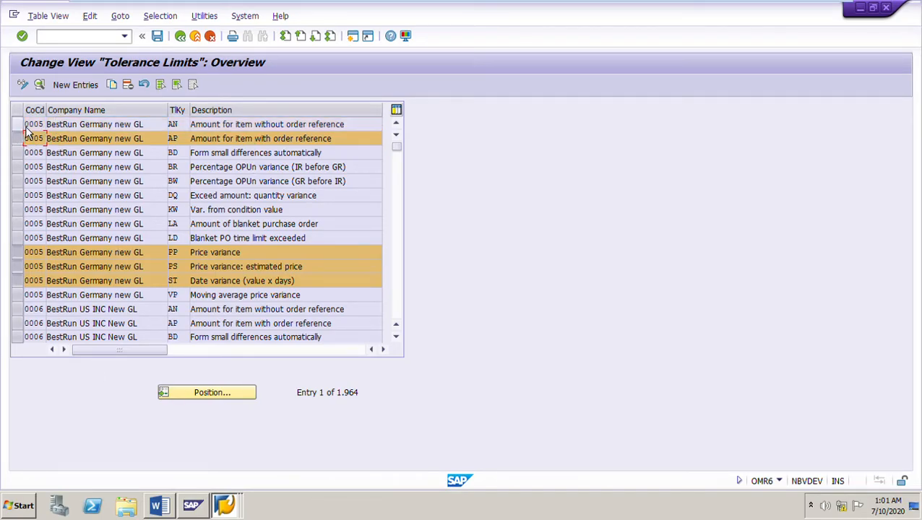
{"action": "left_click", "coordinate": [17, 138]}
{"action": "left_click", "coordinate": [17, 252]}
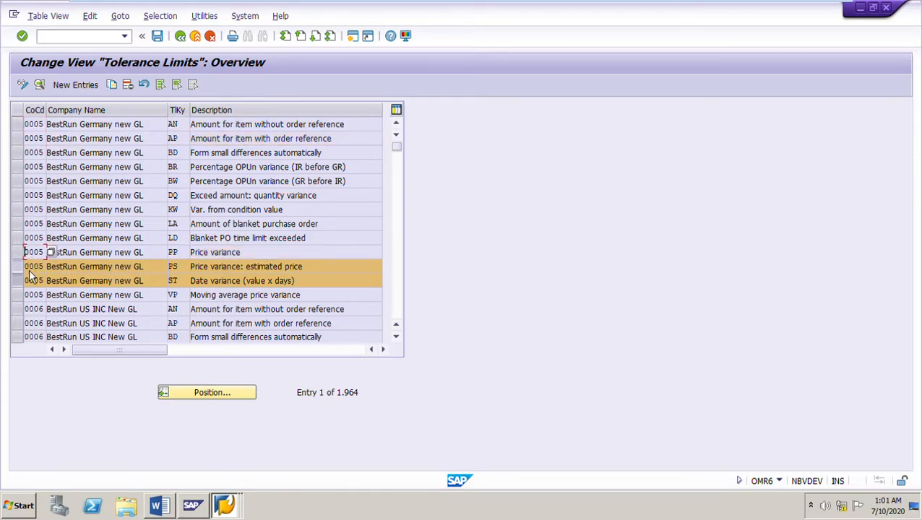
{"action": "left_click", "coordinate": [17, 267]}
{"action": "left_click", "coordinate": [17, 280]}
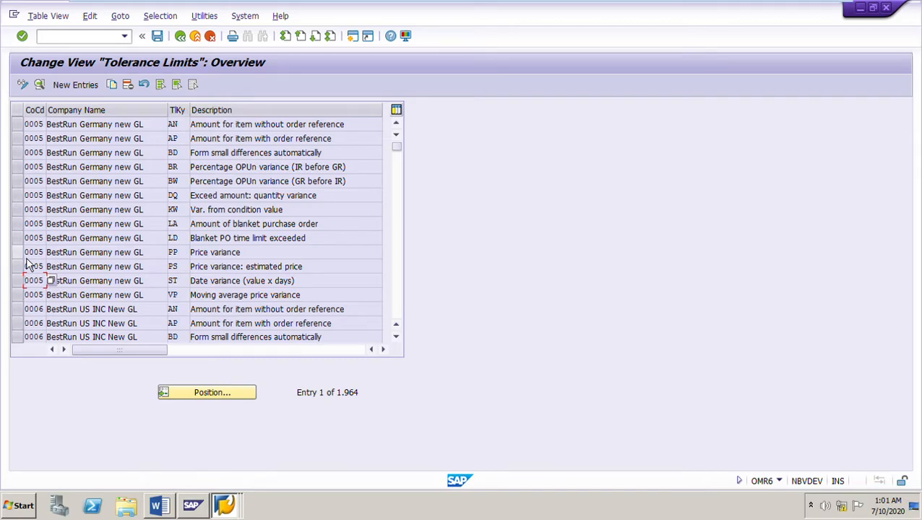
Open the PP price variance details for company code 0005, examine its currency and lower and upper limits, and return to the overview
{"action": "left_click", "coordinate": [21, 252]}
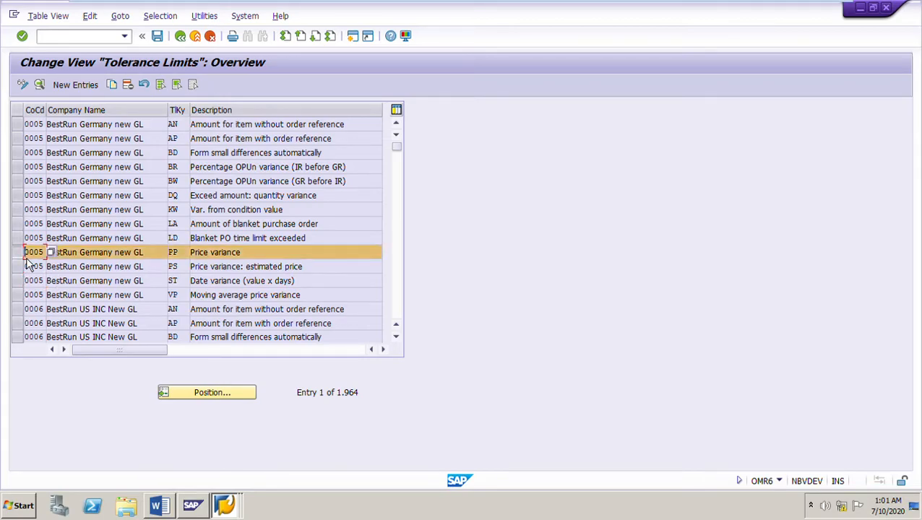
{"action": "left_click", "coordinate": [46, 88]}
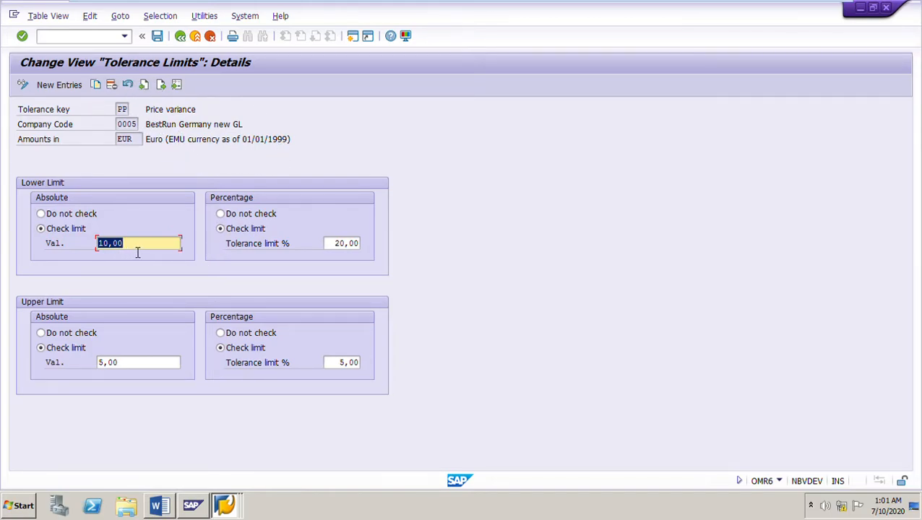
{"action": "left_click", "coordinate": [165, 247]}
{"action": "left_click_drag", "start_coordinate": [150, 251], "coordinate": [23, 250]}
{"action": "left_click_drag", "start_coordinate": [136, 143], "coordinate": [97, 147]}
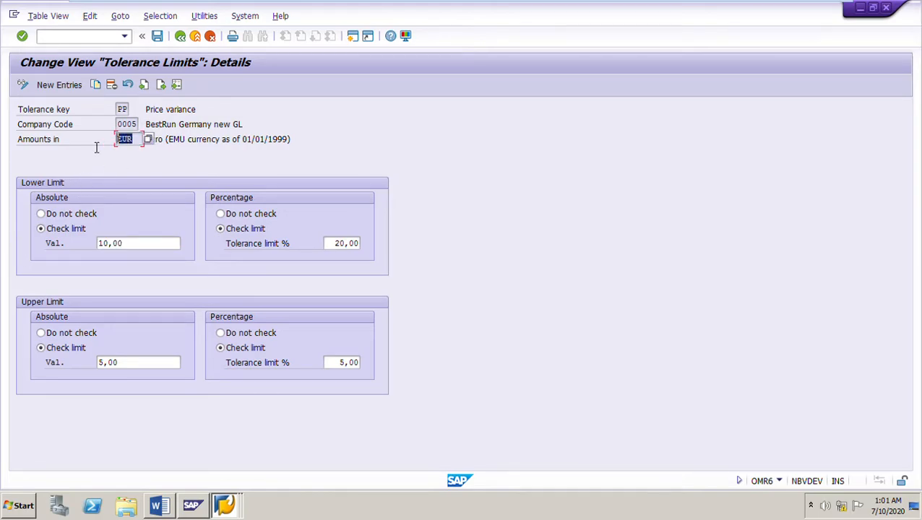
{"action": "left_click_drag", "start_coordinate": [337, 251], "coordinate": [418, 255]}
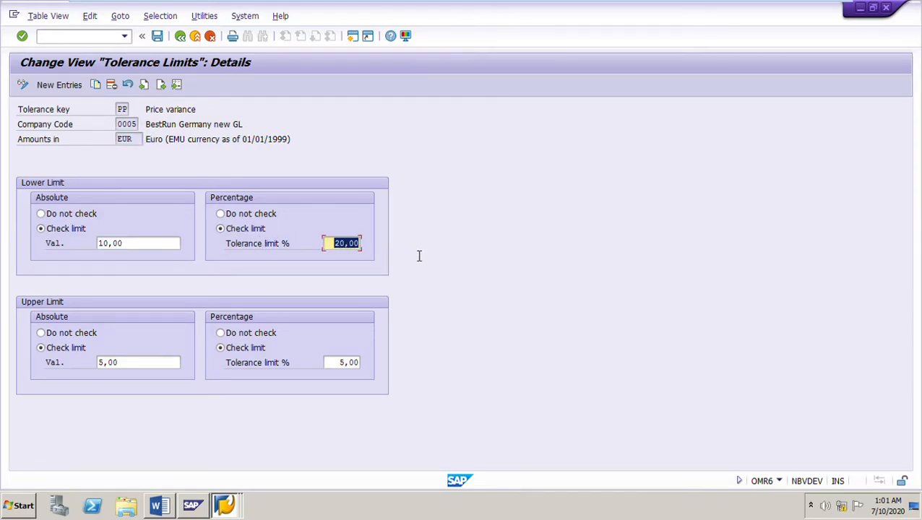
{"action": "left_click_drag", "start_coordinate": [153, 372], "coordinate": [64, 369]}
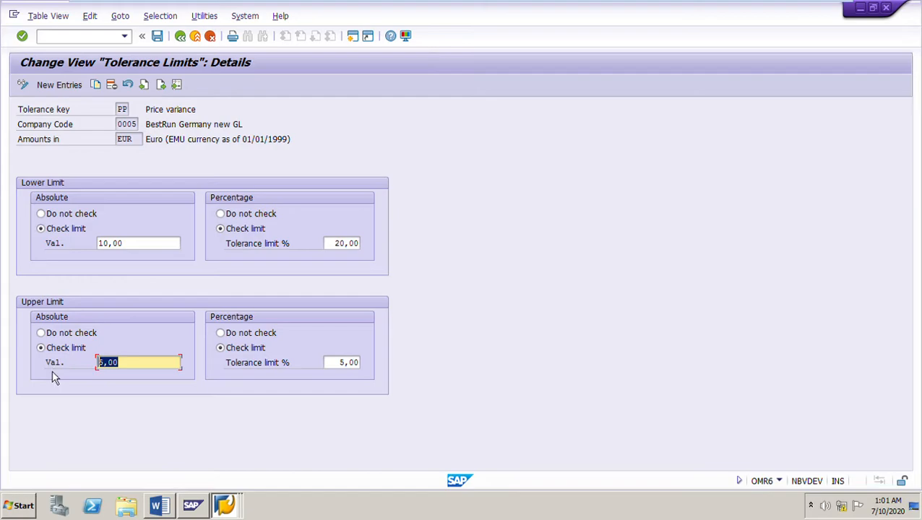
{"action": "left_click_drag", "start_coordinate": [333, 369], "coordinate": [486, 380]}
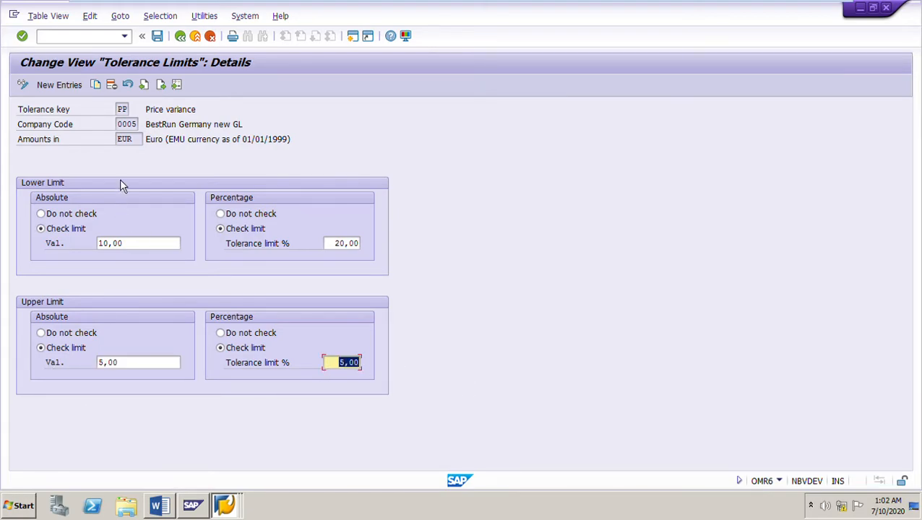
{"action": "left_click", "coordinate": [181, 38]}
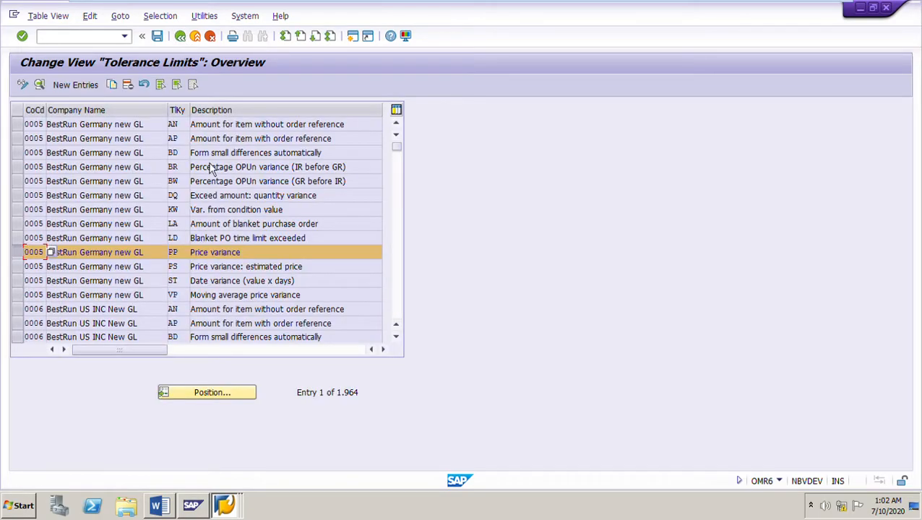
Deselect the company code 0005 entry and open the PP price variance details for company code 1111, Bangalore Retail Ltd
{"action": "left_click", "coordinate": [18, 253]}
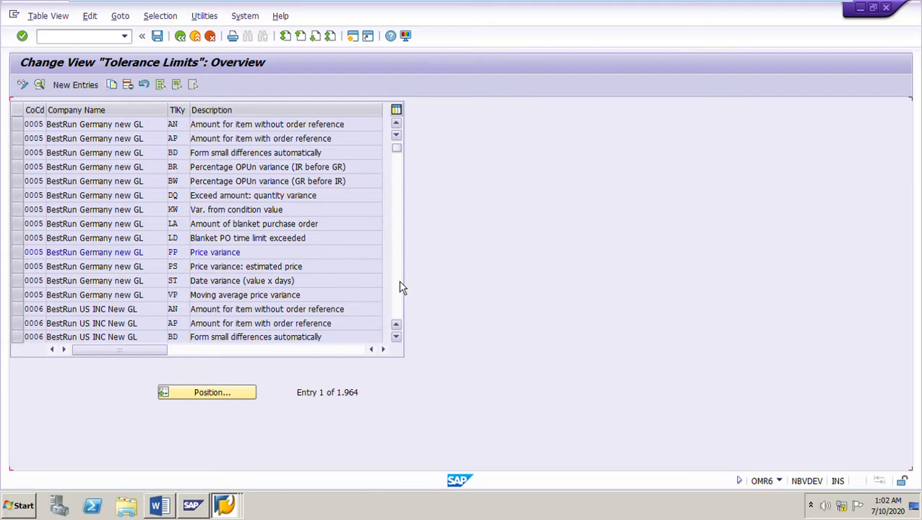
{"action": "scroll", "coordinate": [401, 281], "scroll_direction": "down", "scroll_amount": 3}
{"action": "scroll", "coordinate": [403, 283], "scroll_direction": "down", "scroll_amount": 3}
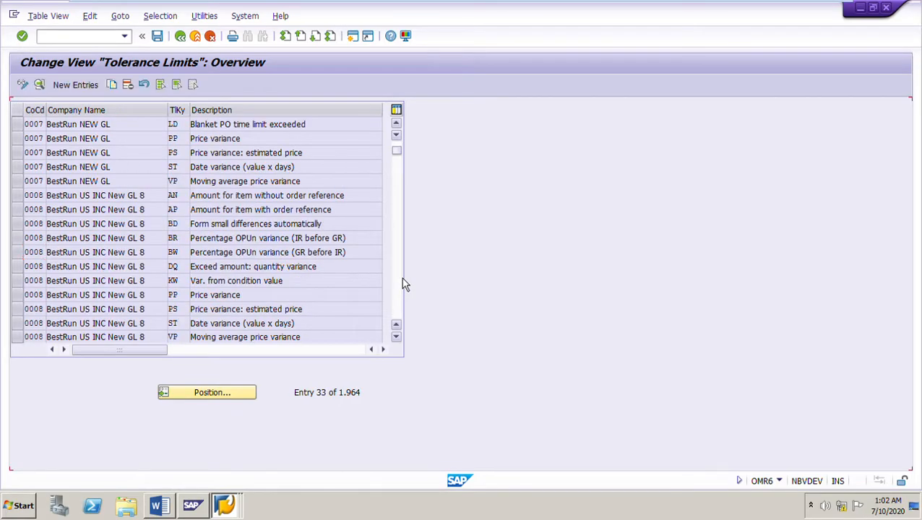
{"action": "scroll", "coordinate": [403, 283], "scroll_direction": "down", "scroll_amount": 3}
{"action": "scroll", "coordinate": [403, 283], "scroll_direction": "down", "scroll_amount": 3}
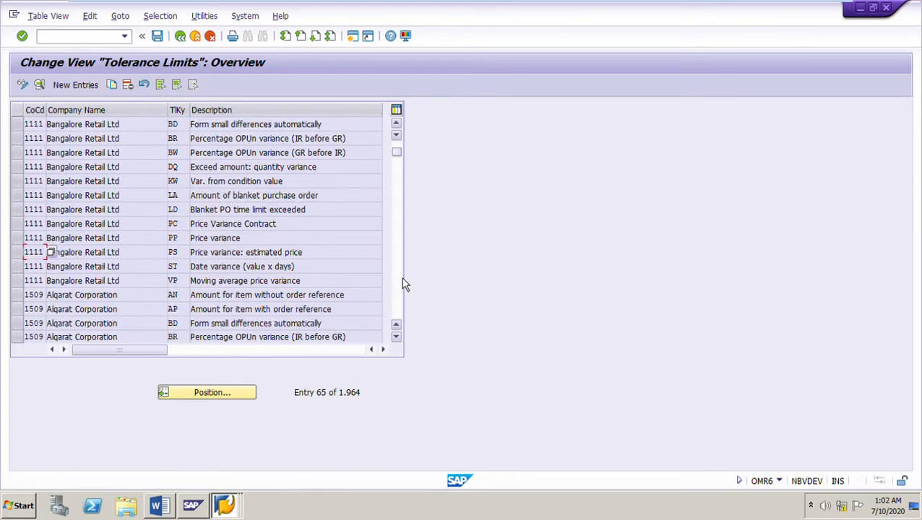
{"action": "left_click", "coordinate": [18, 237]}
{"action": "left_click", "coordinate": [40, 85]}
Examine the currency and the absolute and percentage lower and upper limits of the company code 1111 price variance
{"action": "key", "text": "shift+Tab"}
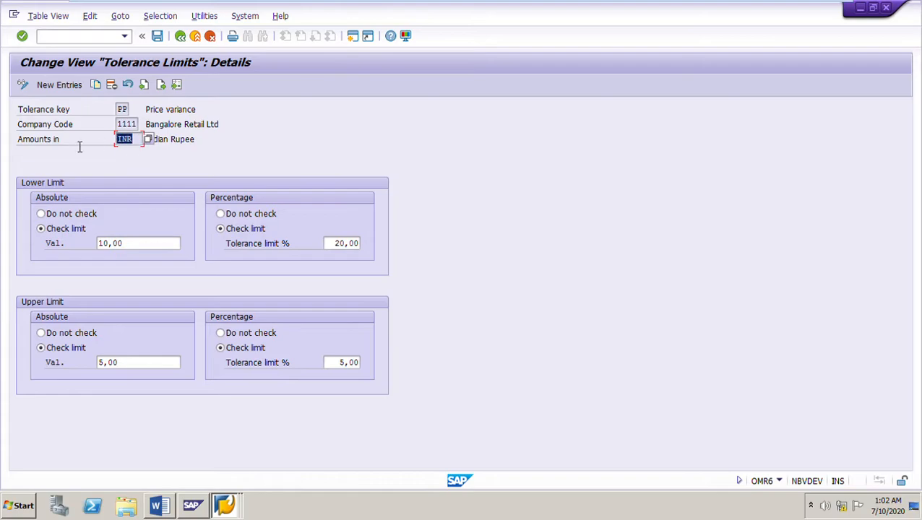
{"action": "left_click_drag", "start_coordinate": [153, 247], "coordinate": [34, 247]}
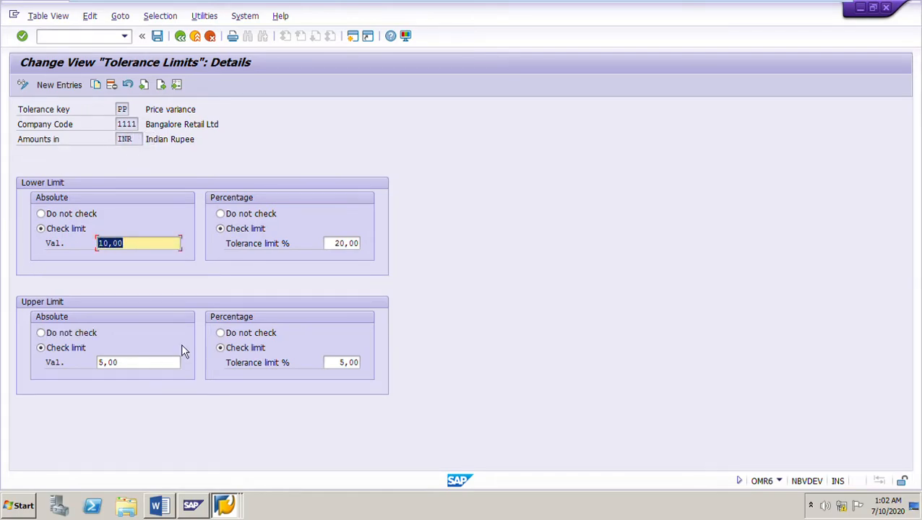
{"action": "left_click_drag", "start_coordinate": [145, 374], "coordinate": [63, 369]}
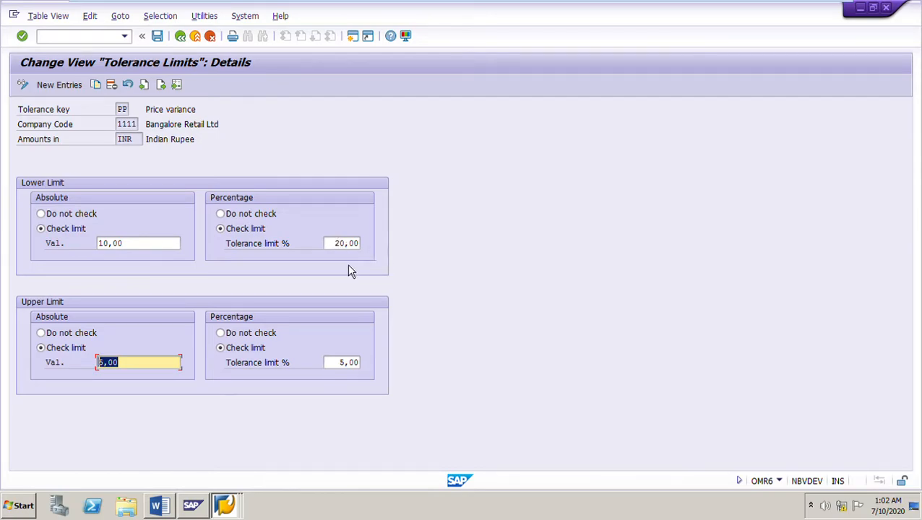
{"action": "left_click_drag", "start_coordinate": [337, 249], "coordinate": [436, 253]}
{"action": "left_click_drag", "start_coordinate": [344, 370], "coordinate": [441, 364]}
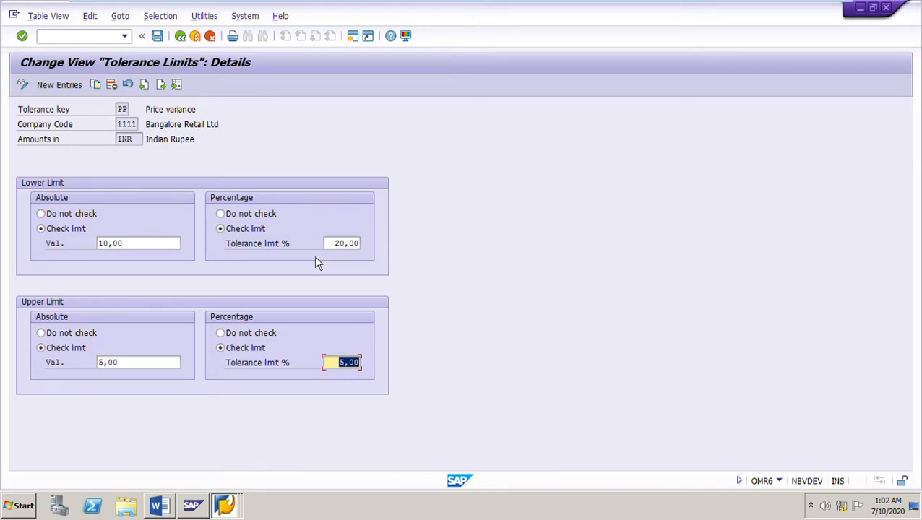
{"action": "double_click", "coordinate": [334, 243]}
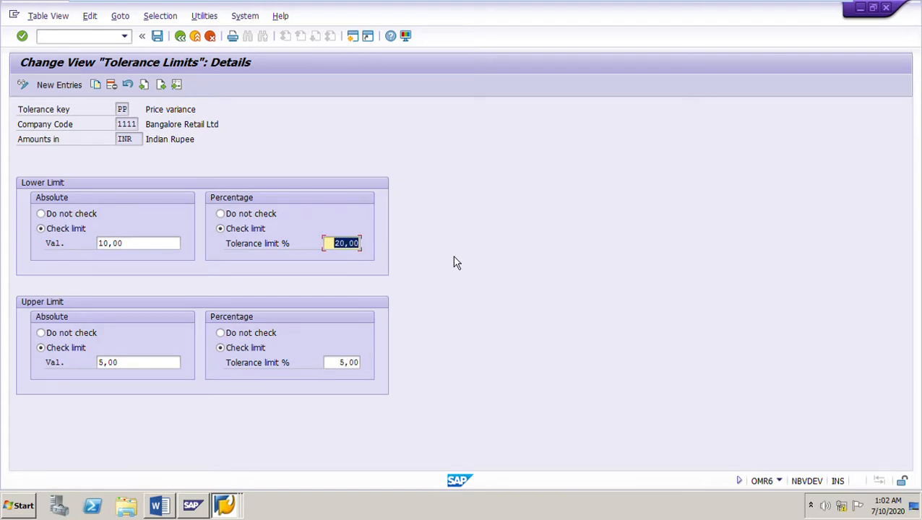
{"action": "double_click", "coordinate": [152, 245]}
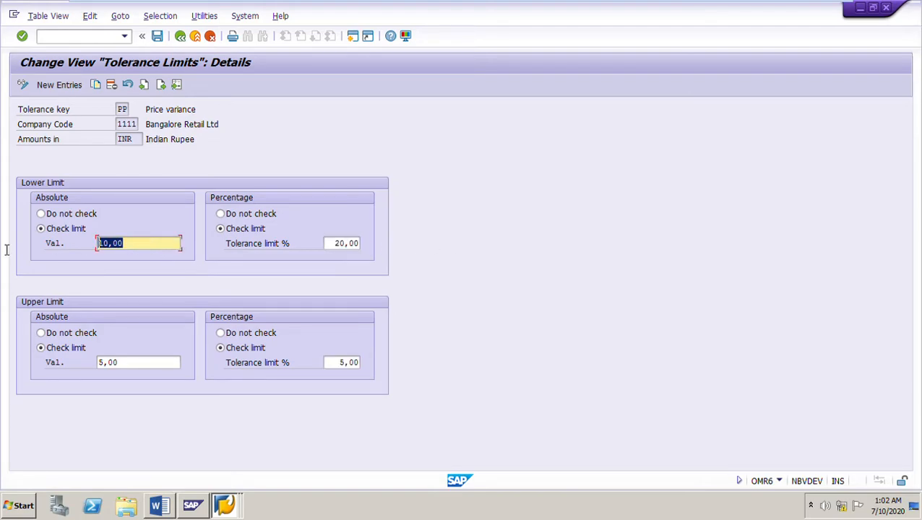
Leave the Tolerance Limits view for the Implementation Guide and switch to the Word training document
{"action": "left_click", "coordinate": [189, 42]}
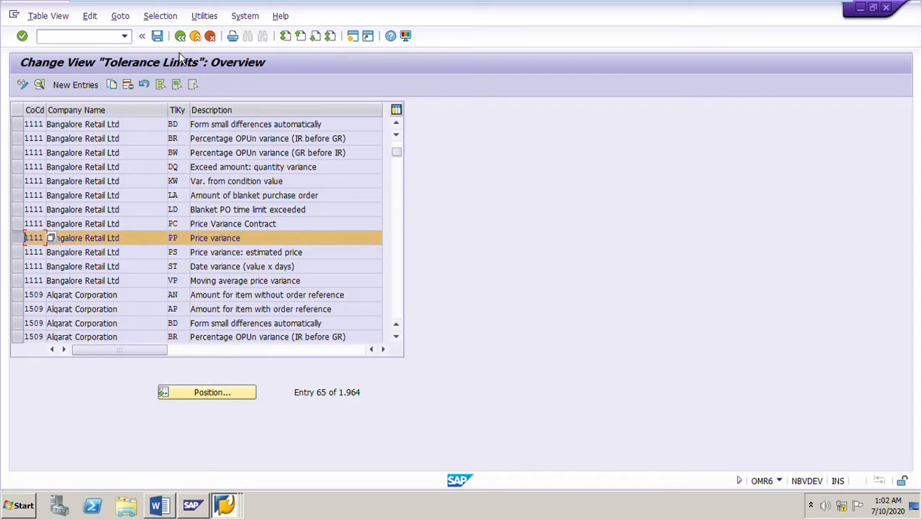
{"action": "left_click", "coordinate": [180, 36]}
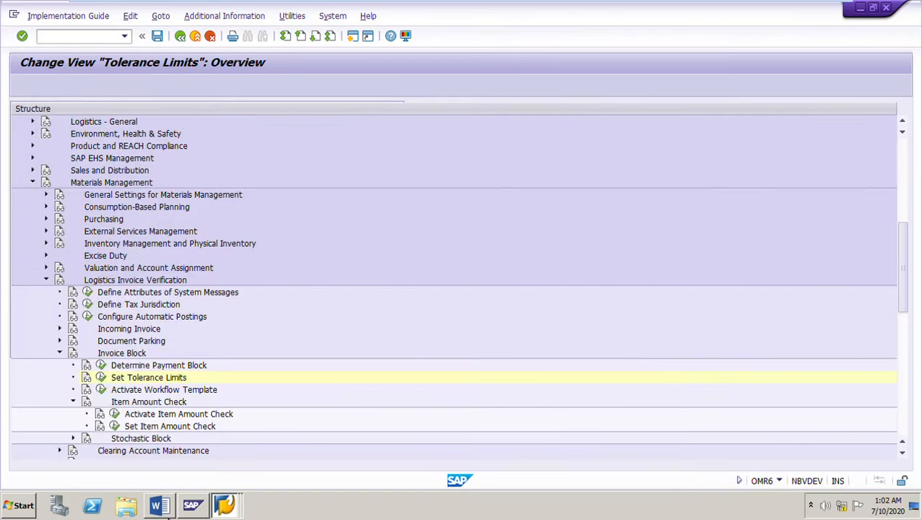
{"action": "left_click", "coordinate": [192, 499]}
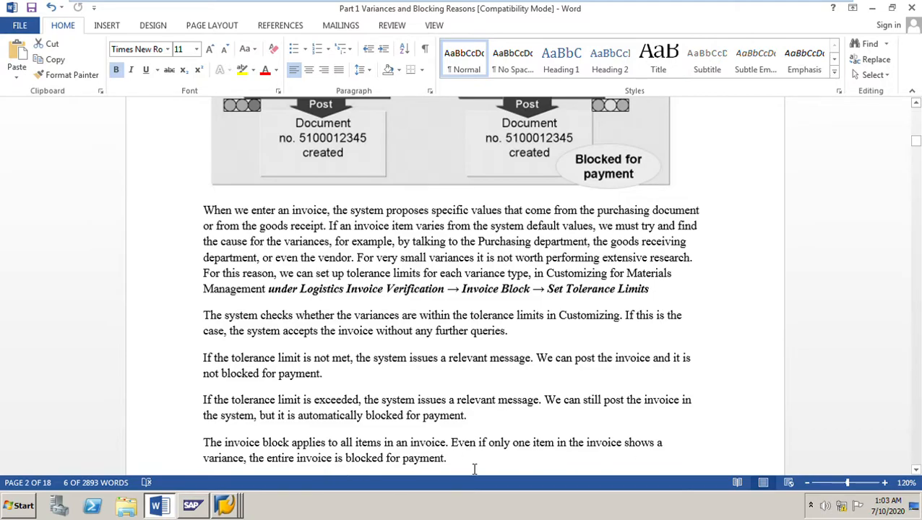
Read the document's invoice block rules, Variances diagram and variance type explanations, continuing to the Quantity Variance diagram
{"action": "scroll", "coordinate": [475, 470], "scroll_direction": "down", "scroll_amount": 3}
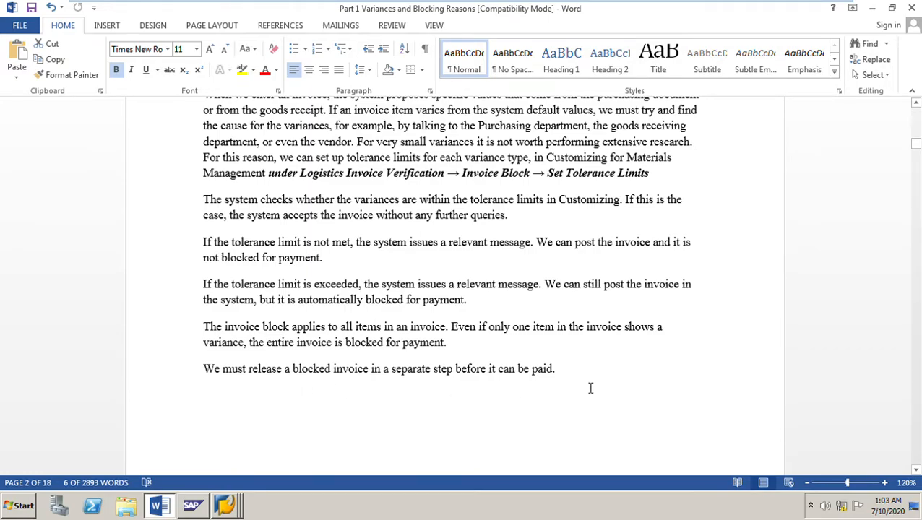
{"action": "scroll", "coordinate": [590, 387], "scroll_direction": "down", "scroll_amount": 10}
{"action": "scroll", "coordinate": [489, 323], "scroll_direction": "down", "scroll_amount": 1}
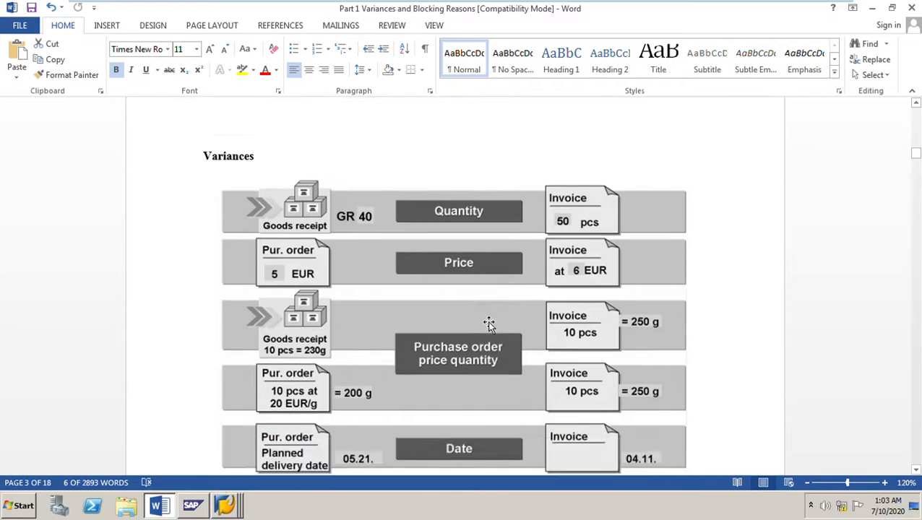
{"action": "scroll", "coordinate": [489, 323], "scroll_direction": "down", "scroll_amount": 1}
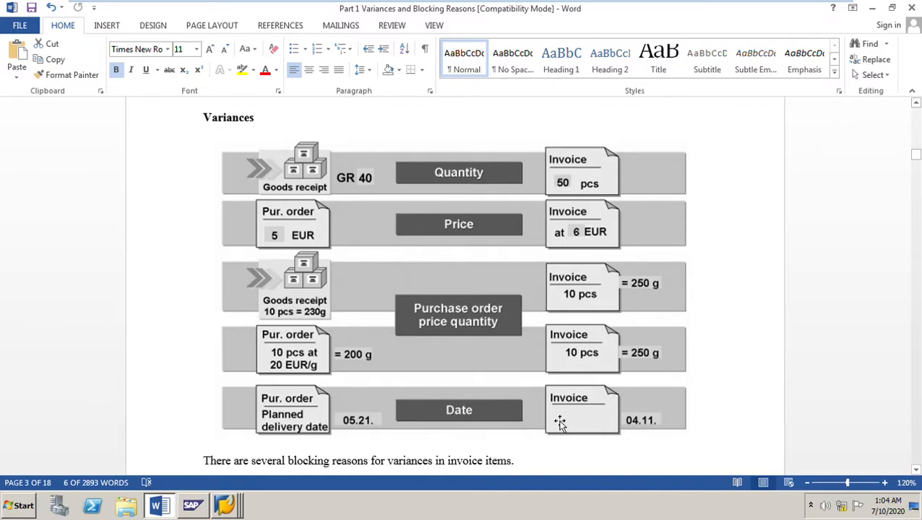
{"action": "scroll", "coordinate": [556, 423], "scroll_direction": "down", "scroll_amount": 3}
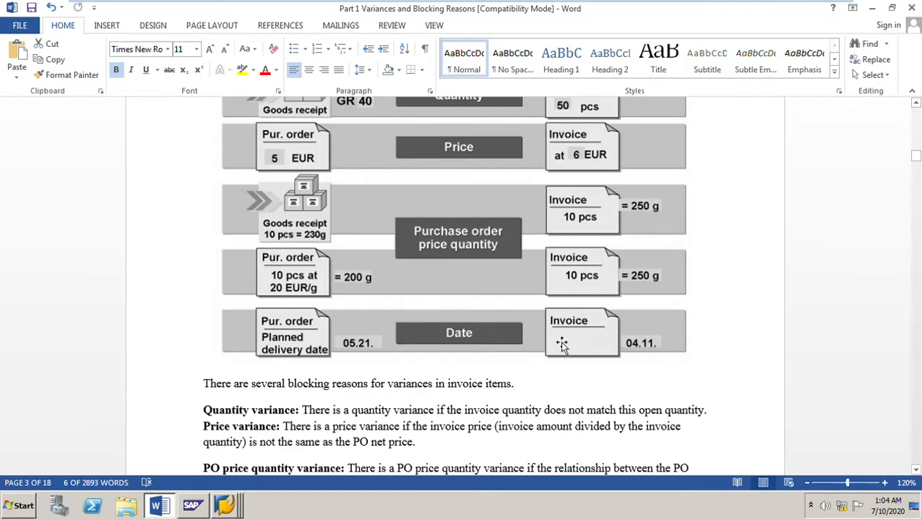
{"action": "scroll", "coordinate": [567, 335], "scroll_direction": "up", "scroll_amount": 3}
{"action": "scroll", "coordinate": [564, 350], "scroll_direction": "down", "scroll_amount": 6}
{"action": "scroll", "coordinate": [556, 350], "scroll_direction": "down", "scroll_amount": 20}
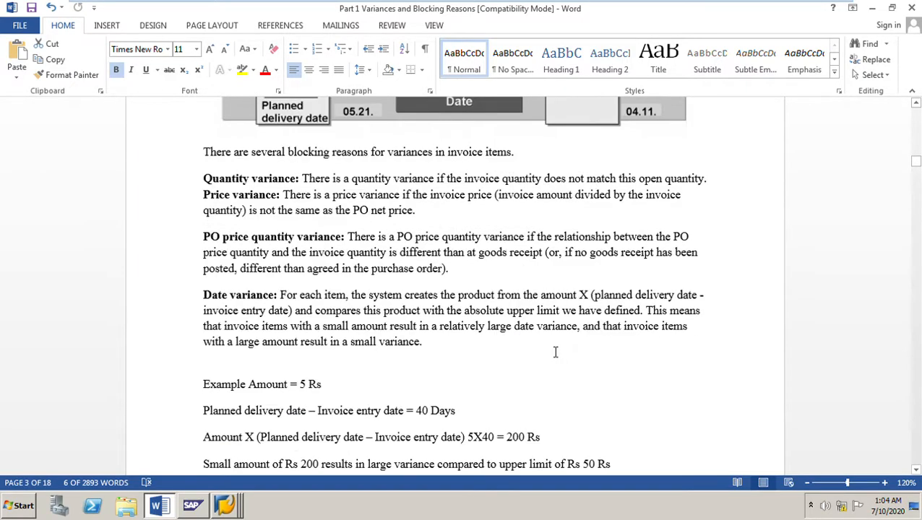
{"action": "scroll", "coordinate": [546, 355], "scroll_direction": "down", "scroll_amount": 4}
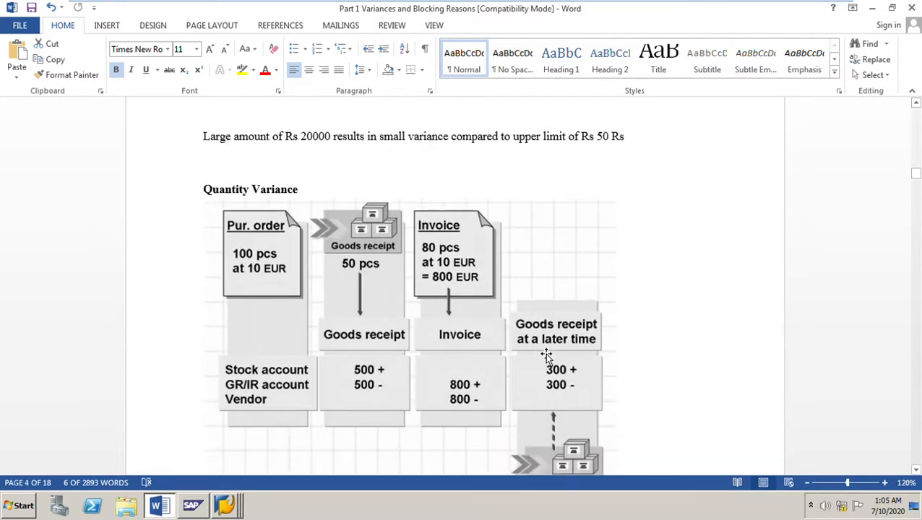
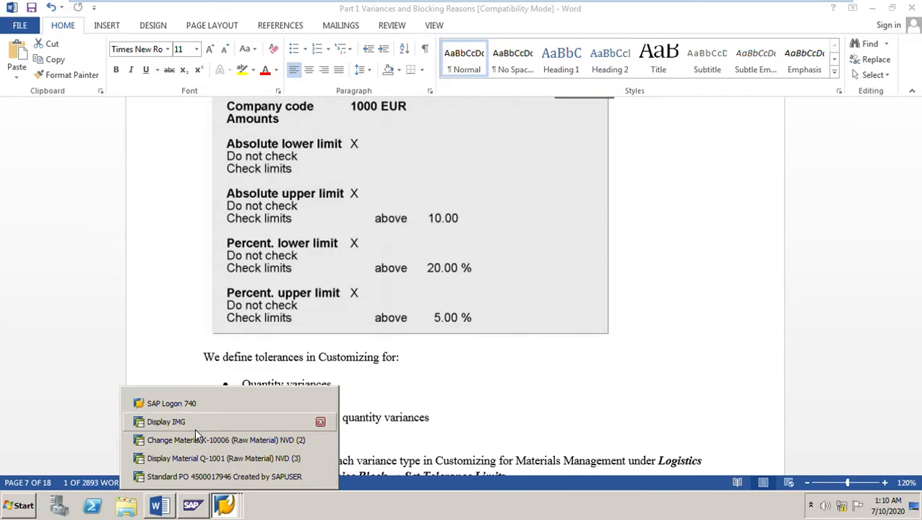
Switch to the SAP Display IMG session, reopen Set Tolerance Limits, and compare its price variance entry with the document's list of tolerance types
{"action": "left_click", "coordinate": [196, 425]}
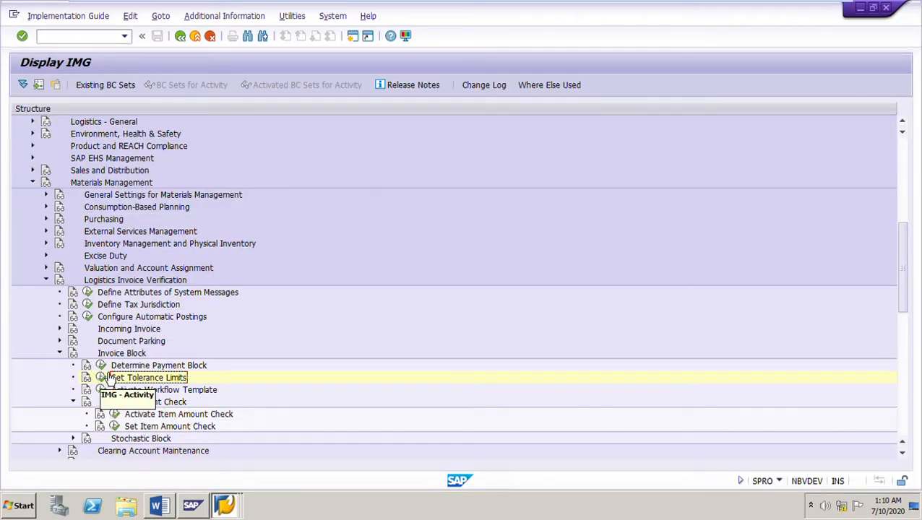
{"action": "left_click", "coordinate": [101, 378]}
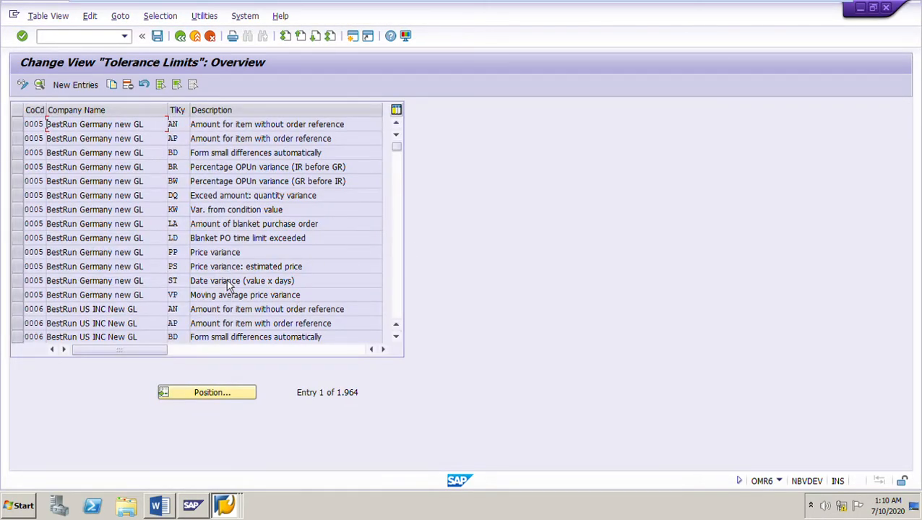
{"action": "left_click", "coordinate": [257, 254]}
{"action": "left_click", "coordinate": [168, 510]}
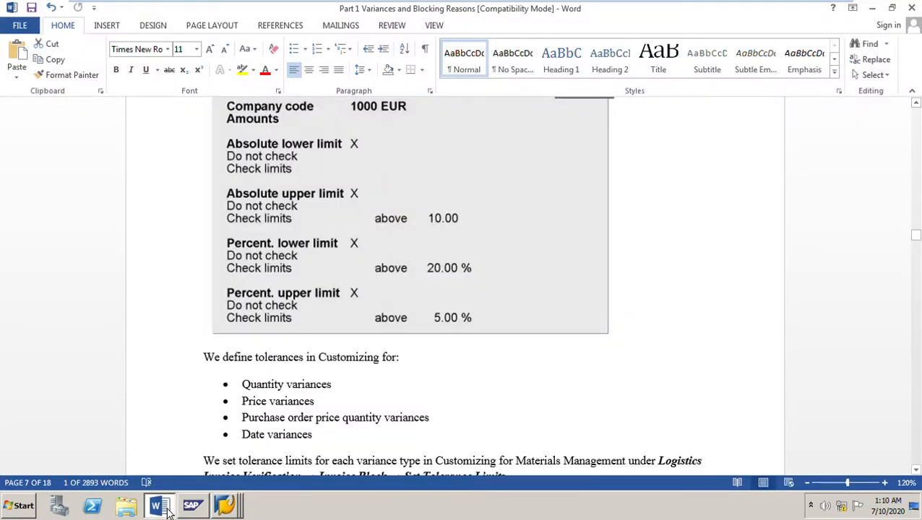
{"action": "left_click", "coordinate": [167, 509]}
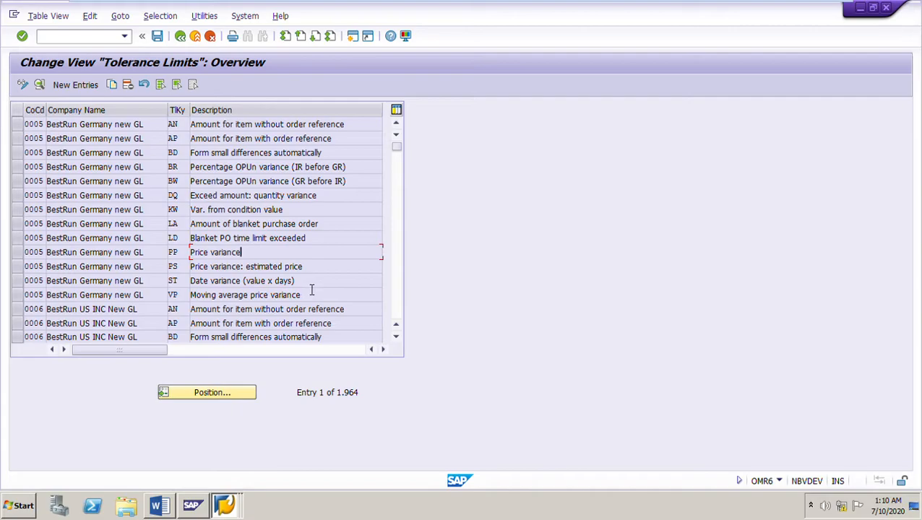
Examine the tolerance keys for date variance and for item amounts with and without order reference in company code 0005
{"action": "left_click_drag", "start_coordinate": [293, 282], "coordinate": [182, 287]}
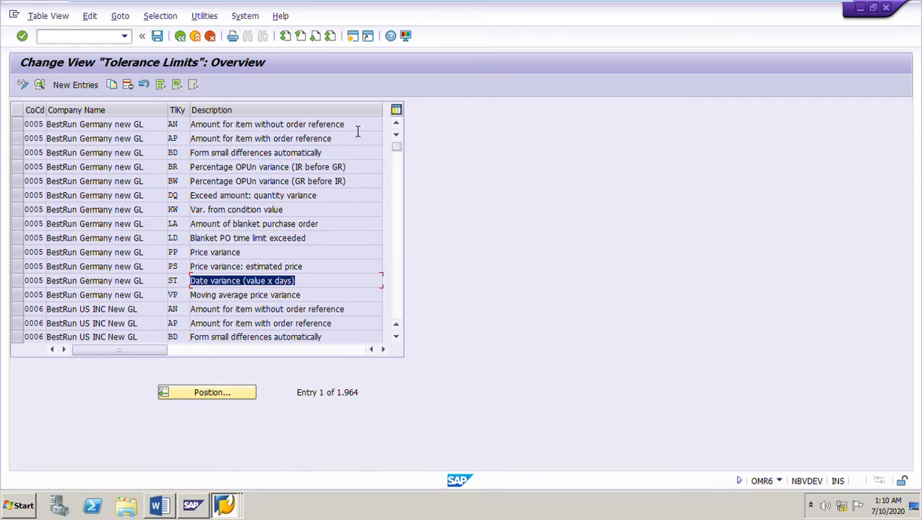
{"action": "left_click_drag", "start_coordinate": [350, 140], "coordinate": [187, 152]}
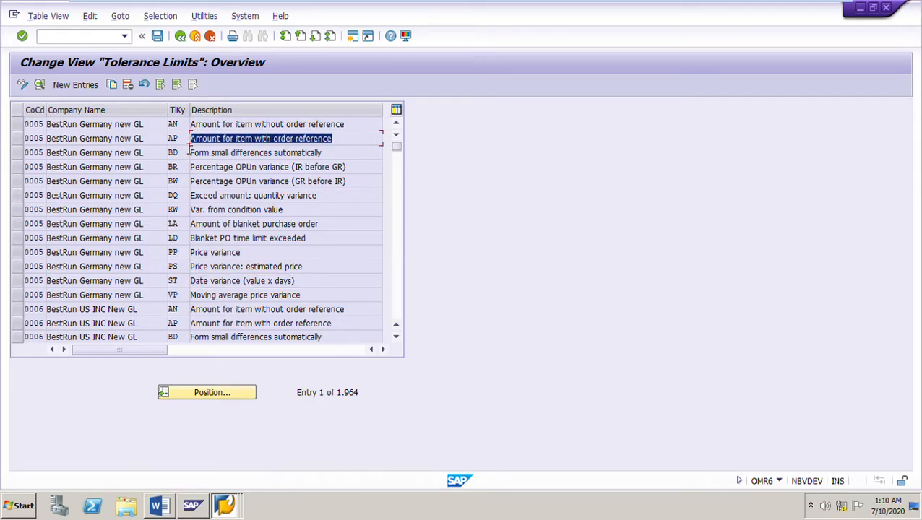
{"action": "left_click_drag", "start_coordinate": [346, 124], "coordinate": [206, 125]}
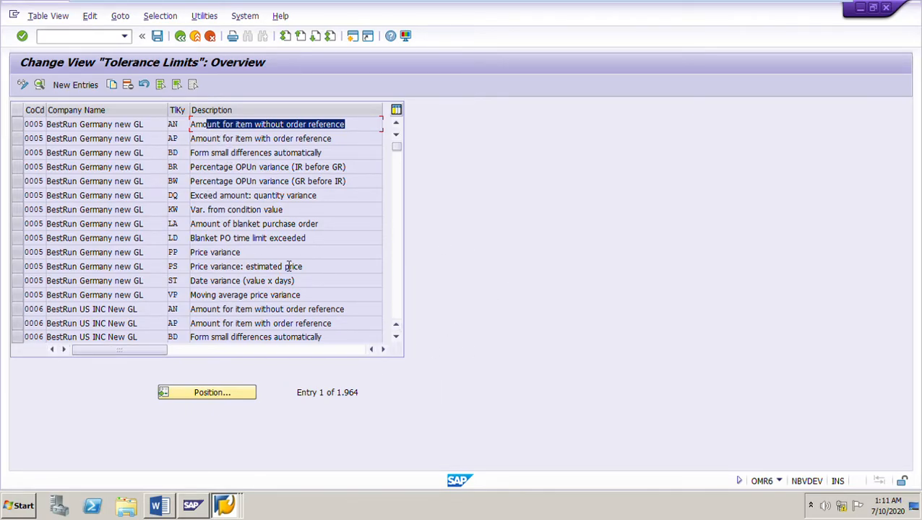
Switch to the Word training document and read the tolerance limit example and the Customizing rules for lower and upper limits
{"action": "left_click", "coordinate": [172, 508]}
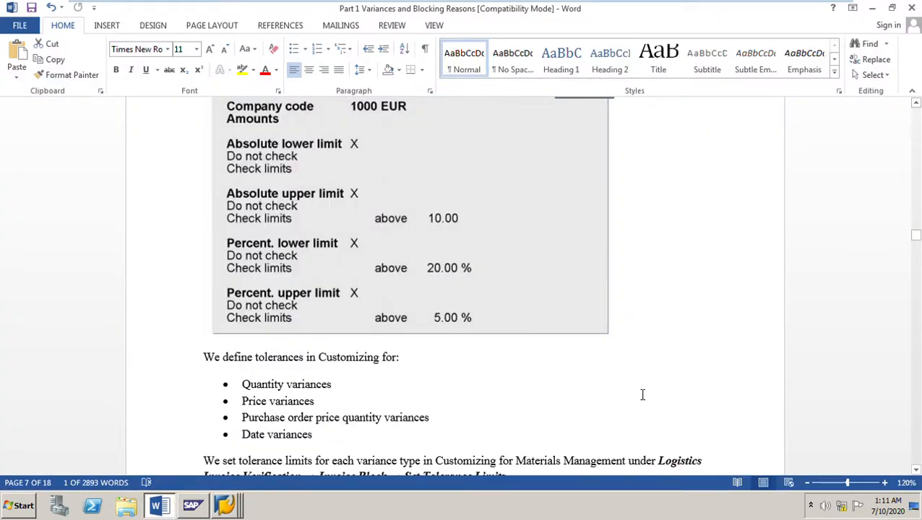
{"action": "scroll", "coordinate": [642, 394], "scroll_direction": "up", "scroll_amount": 2}
{"action": "scroll", "coordinate": [642, 395], "scroll_direction": "down", "scroll_amount": 3}
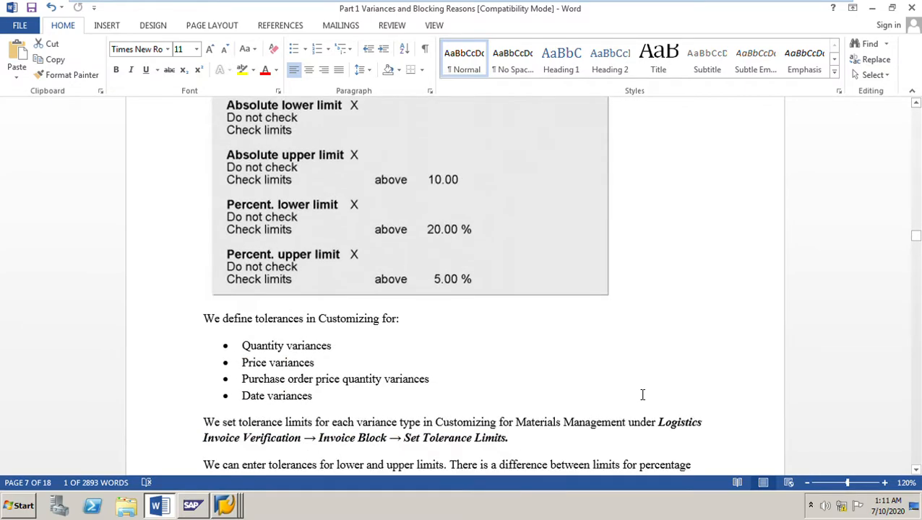
{"action": "scroll", "coordinate": [642, 394], "scroll_direction": "up", "scroll_amount": 3}
{"action": "scroll", "coordinate": [642, 394], "scroll_direction": "down", "scroll_amount": 5}
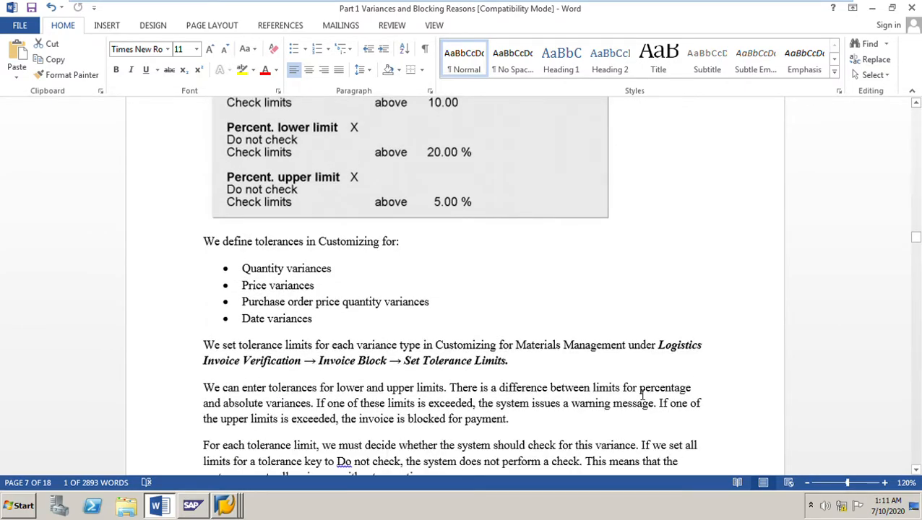
{"action": "scroll", "coordinate": [642, 394], "scroll_direction": "down", "scroll_amount": 2}
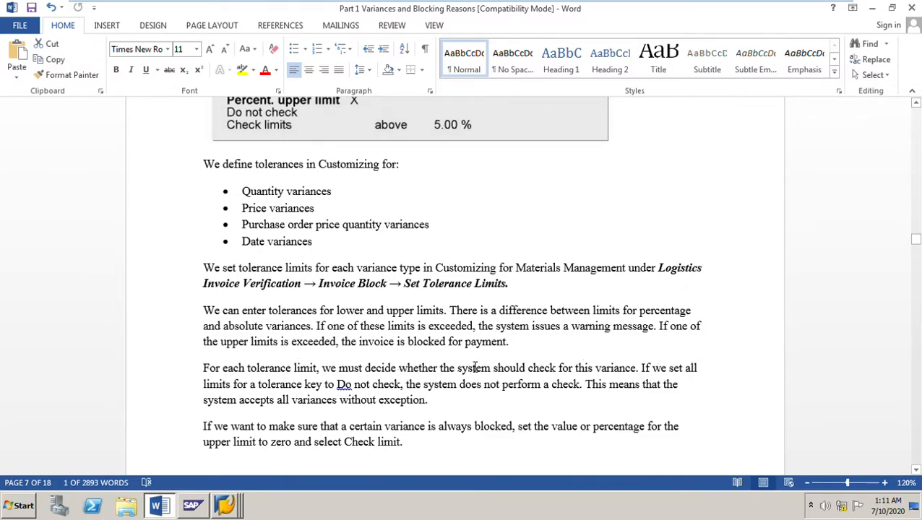
Switch to SAP, check the company code and currency of the 0005 price variance details, and return to the Tolerance Limits overview
{"action": "left_click", "coordinate": [223, 505]}
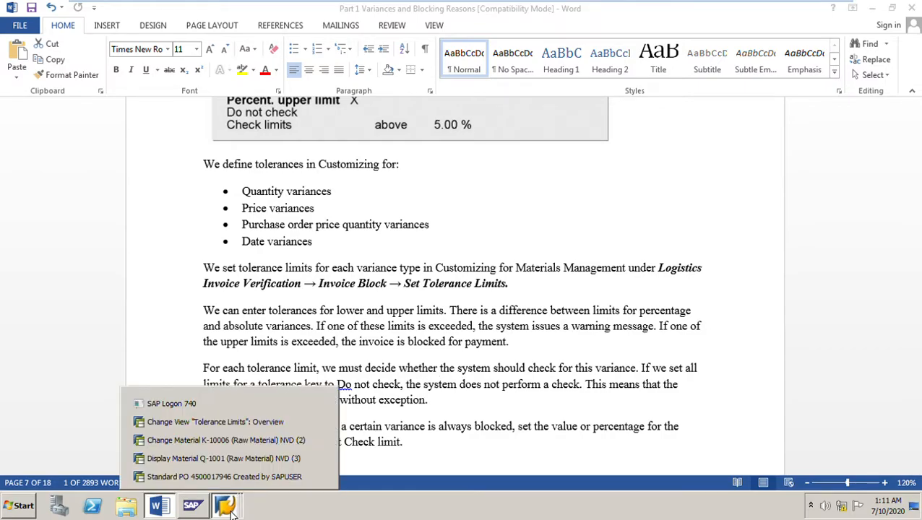
{"action": "left_click", "coordinate": [206, 423]}
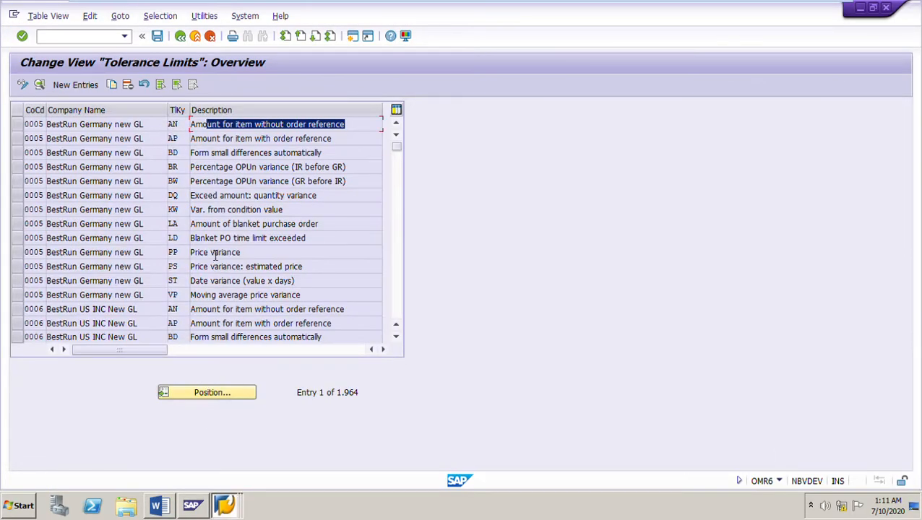
{"action": "left_click", "coordinate": [16, 252]}
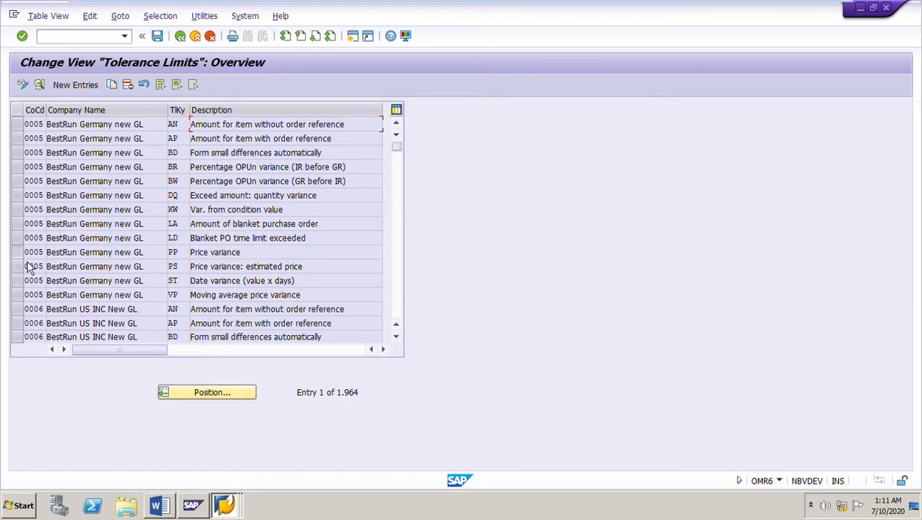
{"action": "left_click", "coordinate": [45, 90]}
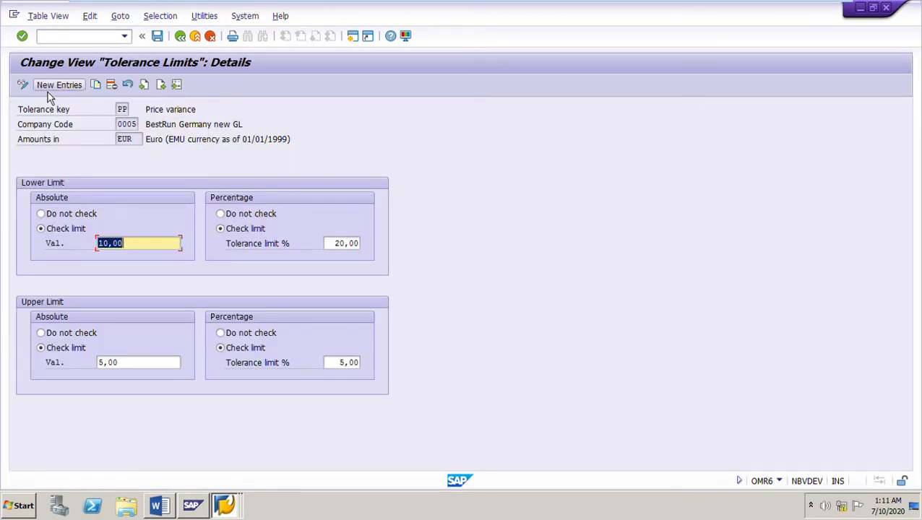
{"action": "double_click", "coordinate": [127, 124]}
{"action": "double_click", "coordinate": [124, 139]}
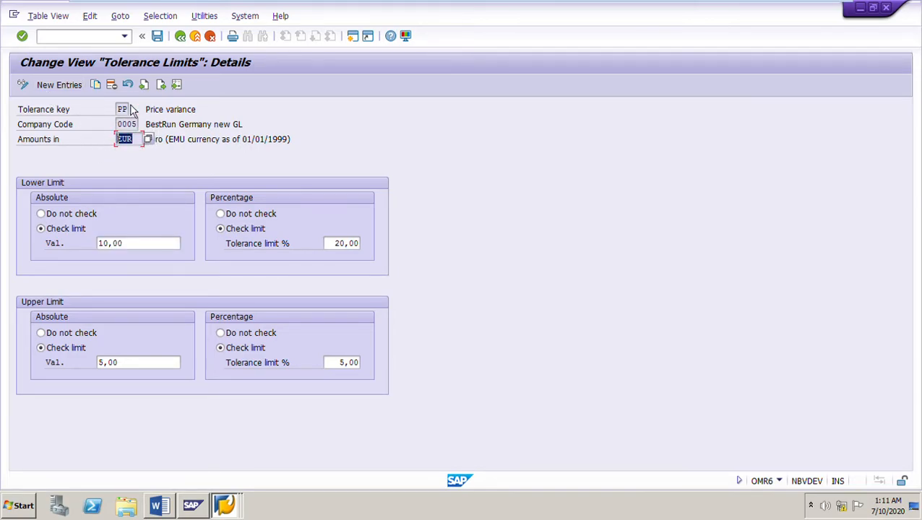
{"action": "left_click", "coordinate": [182, 36]}
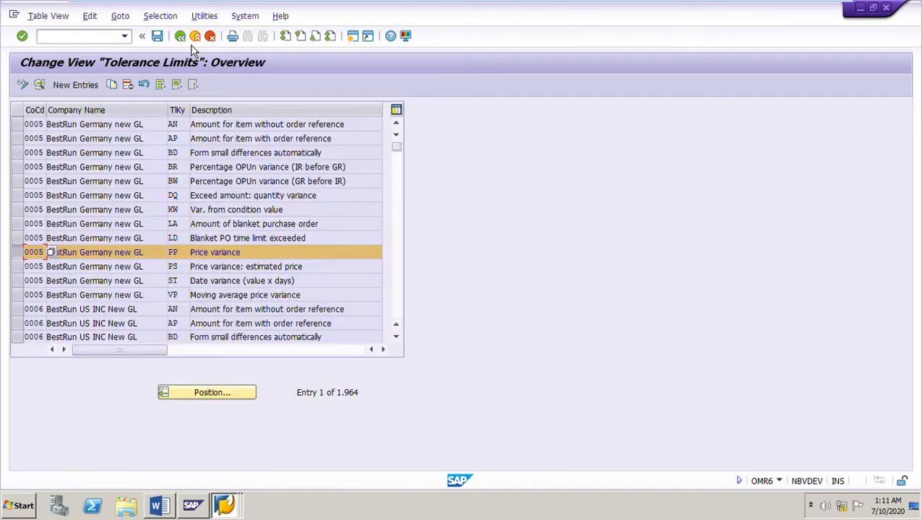
Deselect the company code 0005 entry and open the price variance (PP) details of company code 1111
{"action": "left_click", "coordinate": [19, 252]}
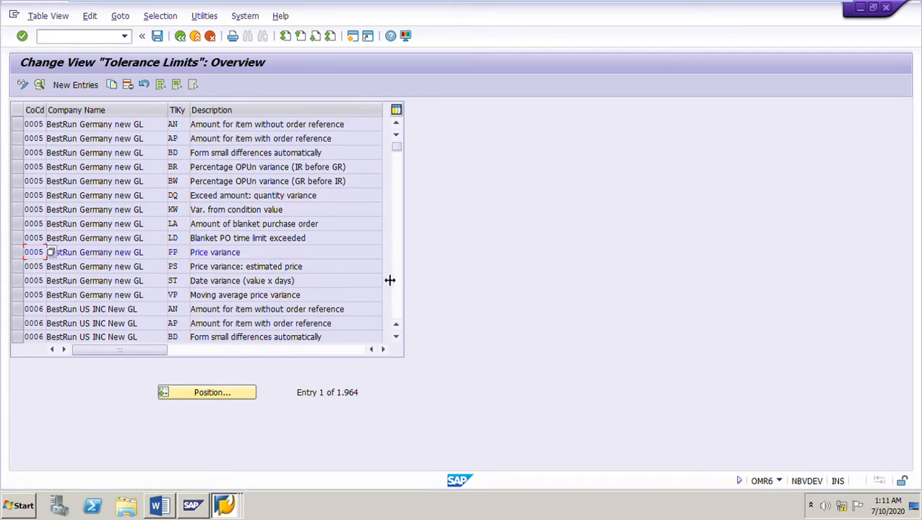
{"action": "scroll", "coordinate": [403, 281], "scroll_direction": "down", "scroll_amount": 2}
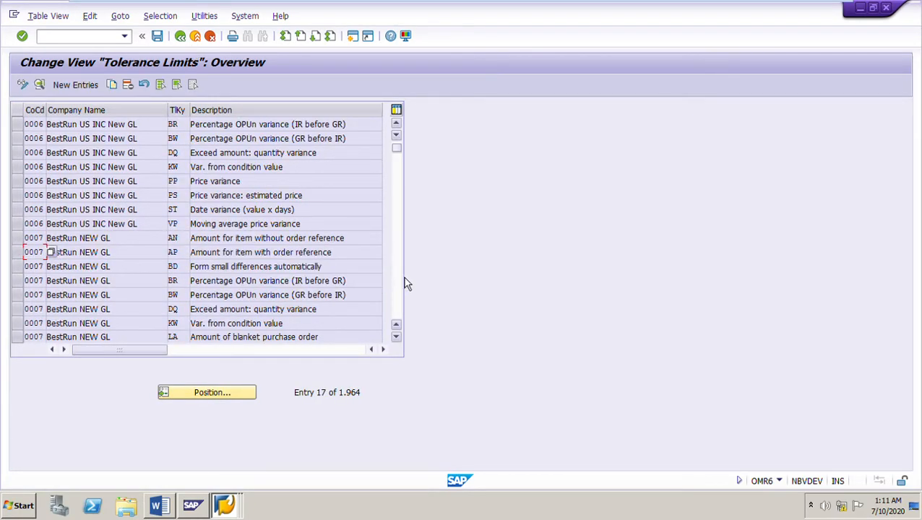
{"action": "scroll", "coordinate": [405, 284], "scroll_direction": "down", "scroll_amount": 1}
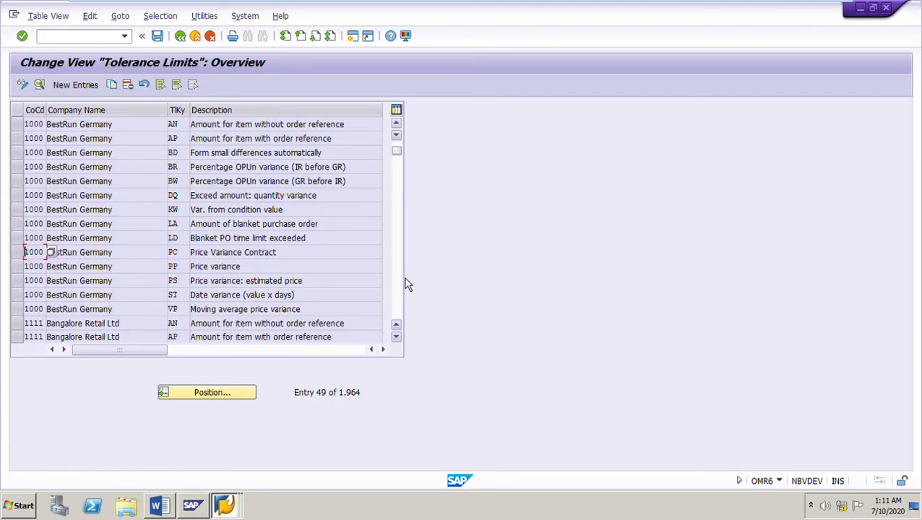
{"action": "scroll", "coordinate": [406, 284], "scroll_direction": "down", "scroll_amount": 1}
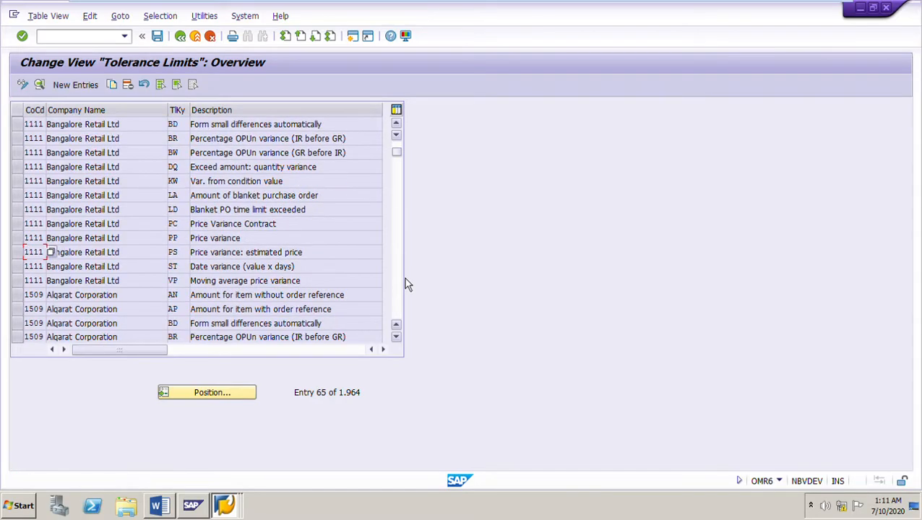
{"action": "left_click", "coordinate": [18, 239]}
{"action": "left_click", "coordinate": [39, 85]}
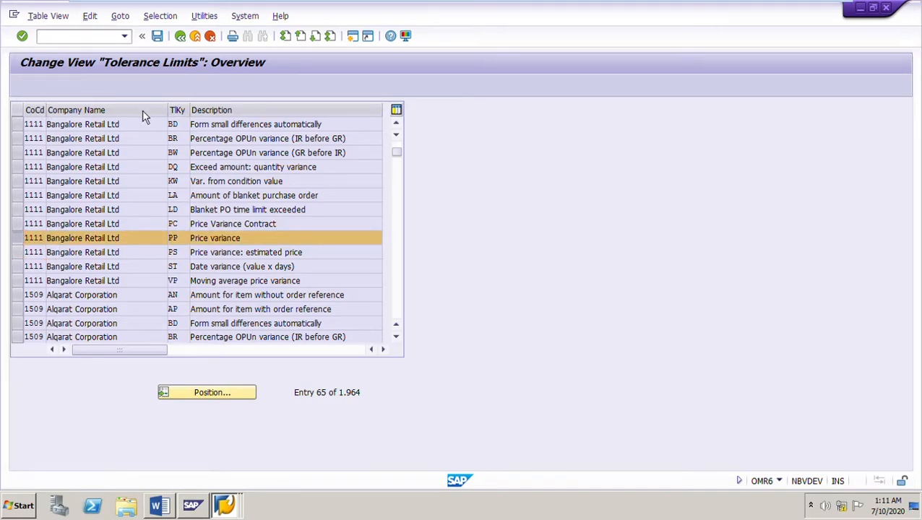
Examine the currency and the absolute and percentage lower and upper limits of company code 1111's price variance
{"action": "left_click_drag", "start_coordinate": [139, 141], "coordinate": [101, 145]}
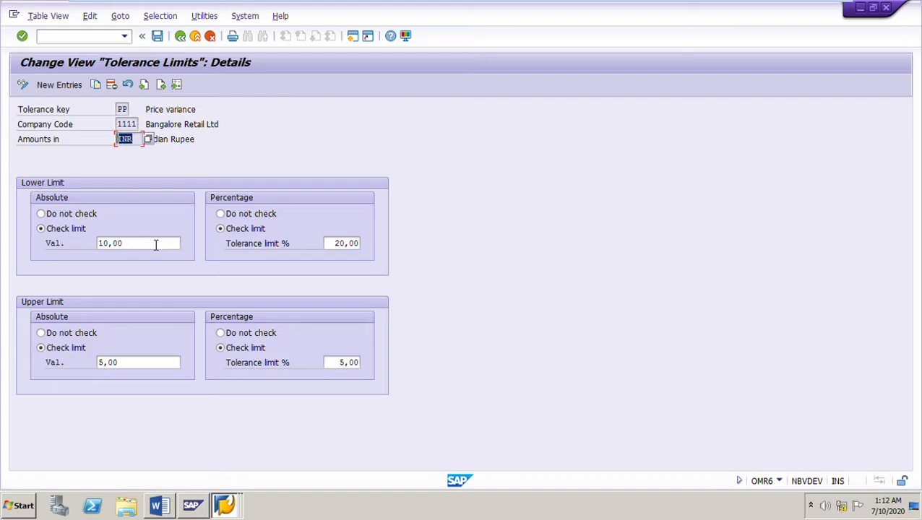
{"action": "left_click_drag", "start_coordinate": [145, 251], "coordinate": [83, 248]}
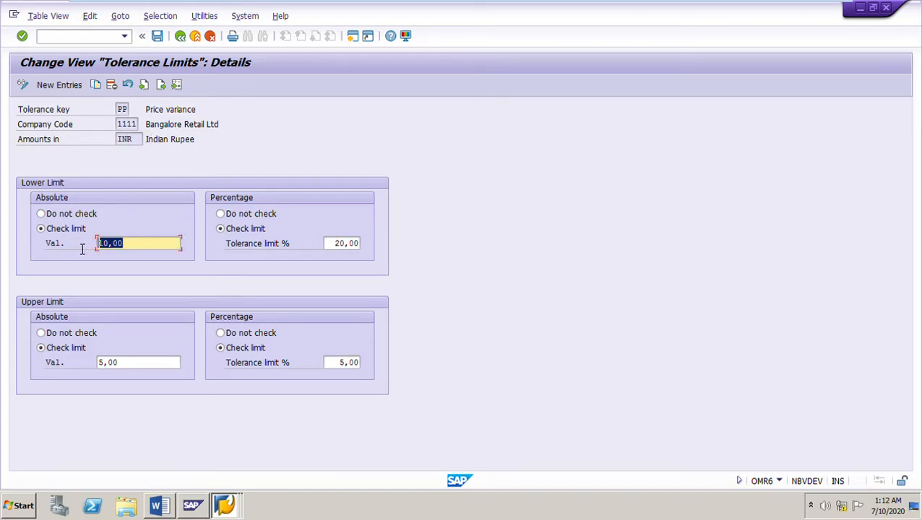
{"action": "left_click_drag", "start_coordinate": [334, 249], "coordinate": [360, 245]}
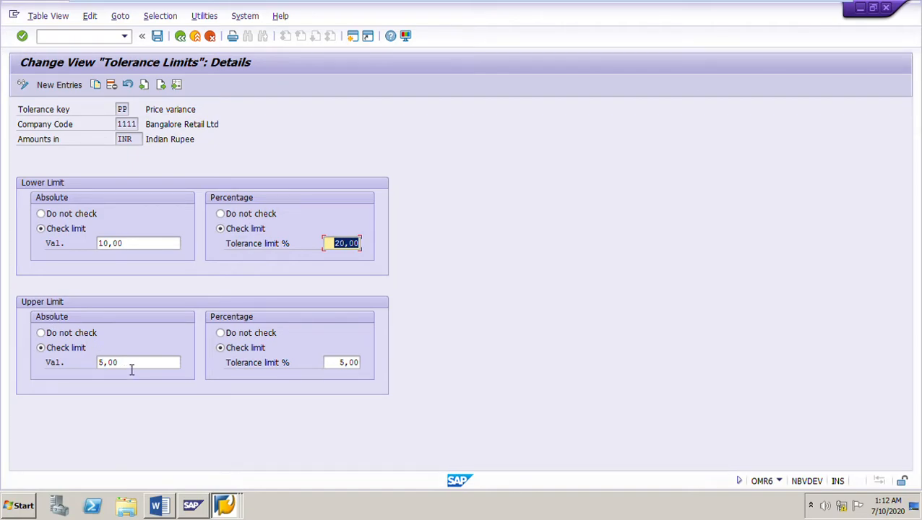
{"action": "left_click_drag", "start_coordinate": [132, 370], "coordinate": [68, 365]}
{"action": "left_click_drag", "start_coordinate": [334, 362], "coordinate": [359, 362]}
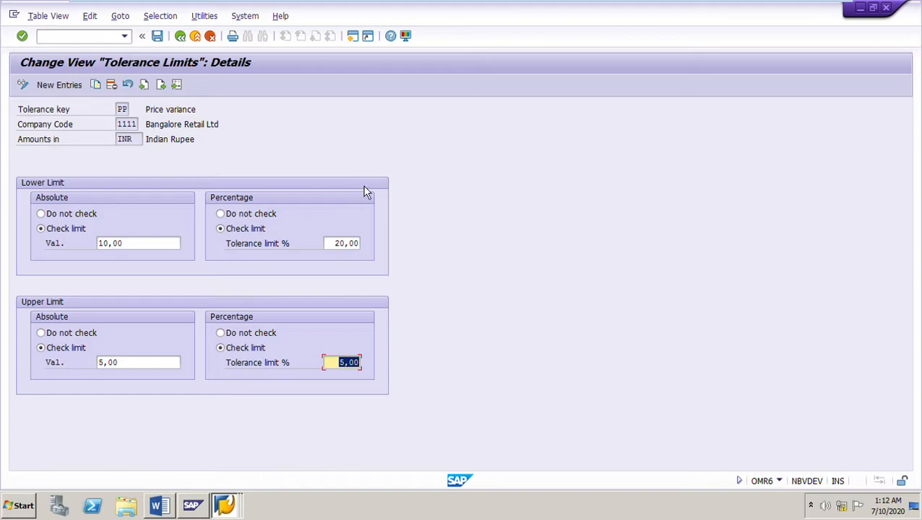
Compare the Word document's warning and payment block rules with the absolute and percentage upper limits in SAP
{"action": "left_click", "coordinate": [170, 507]}
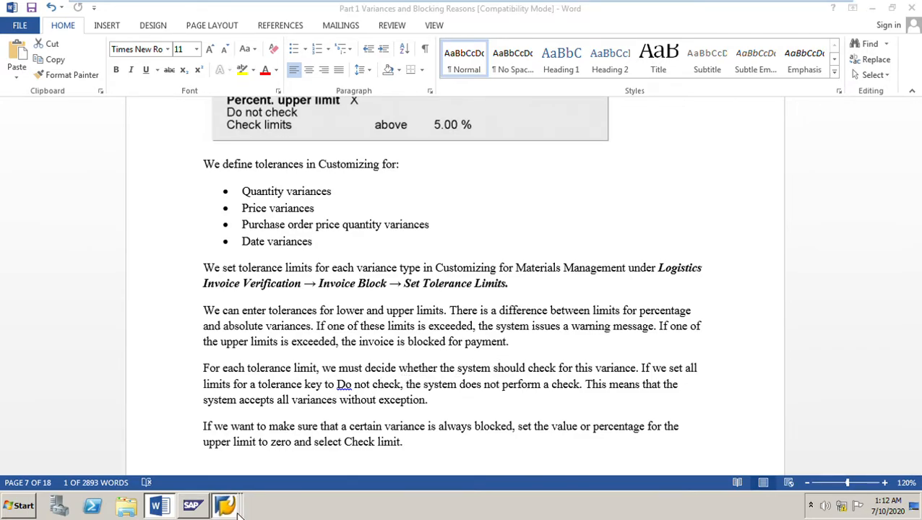
{"action": "mouse_move", "coordinate": [231, 504]}
{"action": "left_click", "coordinate": [228, 425]}
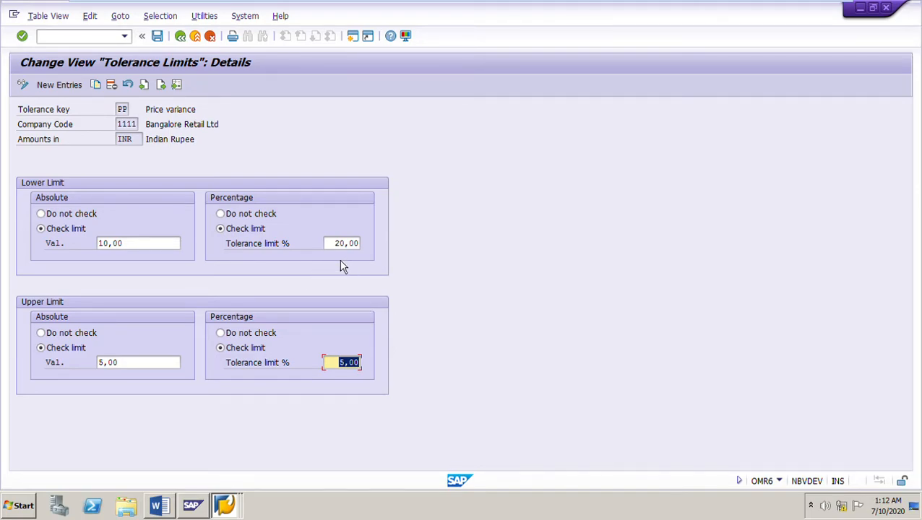
{"action": "left_click_drag", "start_coordinate": [130, 364], "coordinate": [77, 371]}
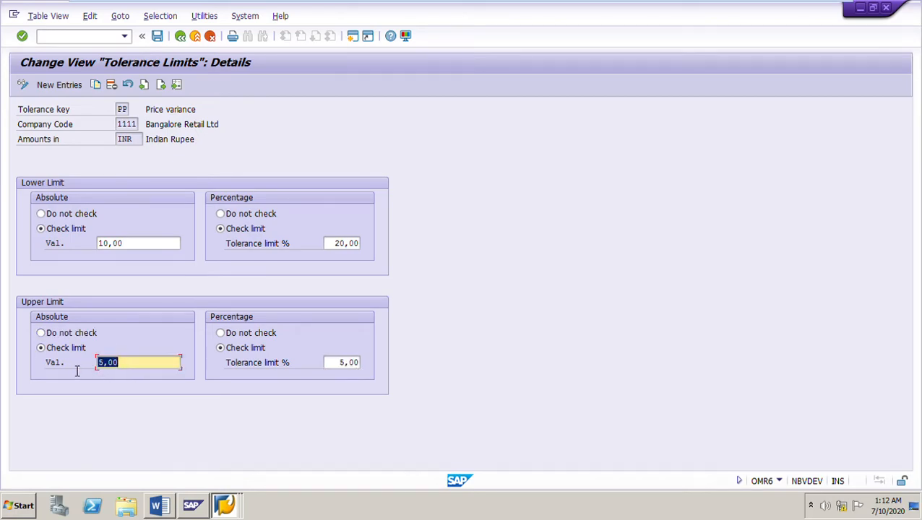
{"action": "left_click_drag", "start_coordinate": [331, 363], "coordinate": [408, 365]}
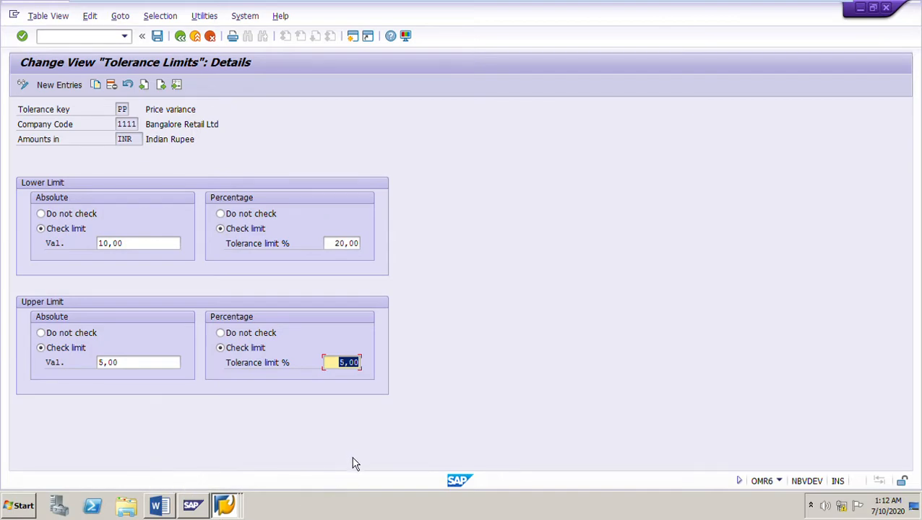
Read the document's Do not check rule in Word and return to the SAP price variance details of company code 1111
{"action": "left_click", "coordinate": [167, 510]}
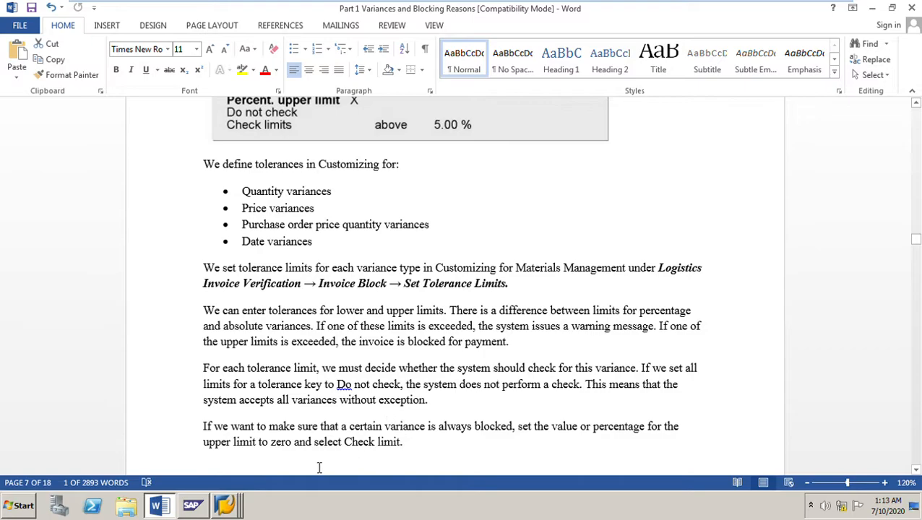
{"action": "left_click", "coordinate": [224, 505]}
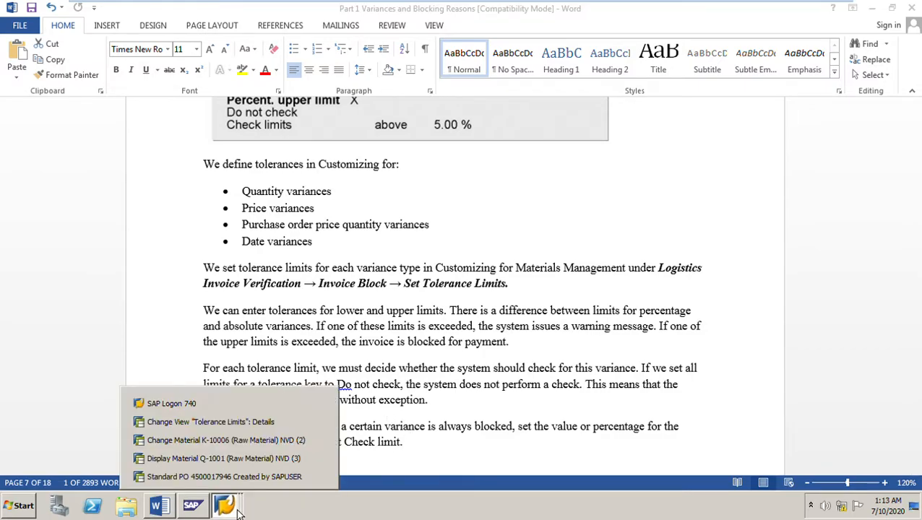
{"action": "left_click", "coordinate": [217, 422]}
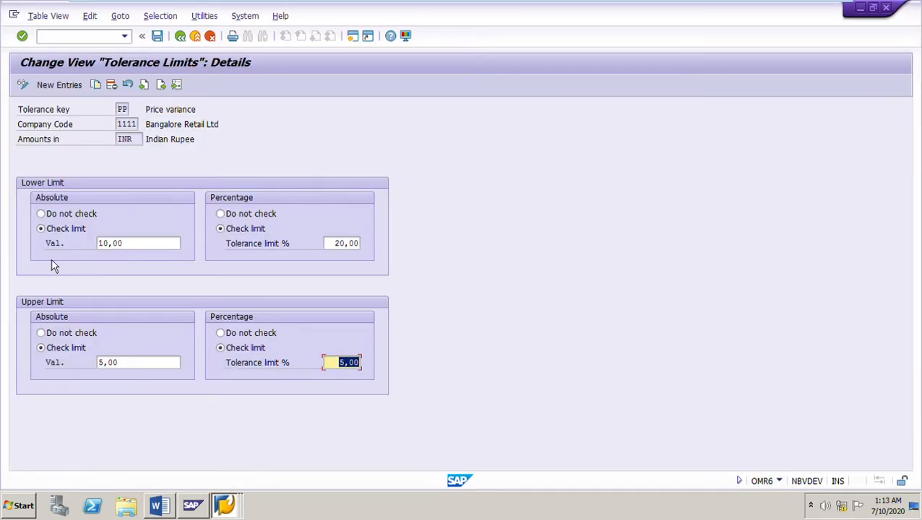
Try the Do not check option on the price variance's lower and upper limits and restore Check limit
{"action": "left_click", "coordinate": [52, 216]}
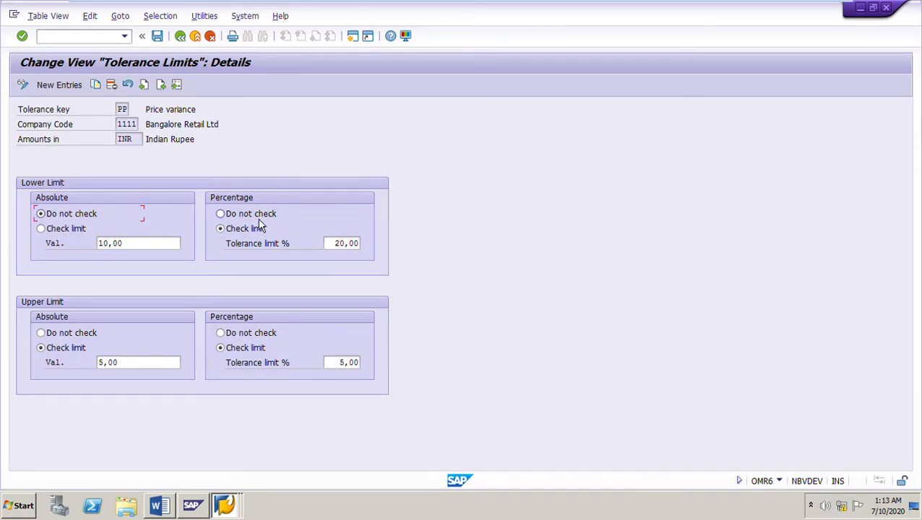
{"action": "left_click", "coordinate": [220, 229]}
{"action": "left_click", "coordinate": [221, 333]}
{"action": "left_click", "coordinate": [220, 214]}
{"action": "left_click", "coordinate": [238, 348]}
Compare the document's rule for always blocking a variance with the SAP price variance limits, and continue in Word to Other Blocking Reasons
{"action": "left_click", "coordinate": [166, 510]}
{"action": "left_click", "coordinate": [160, 506]}
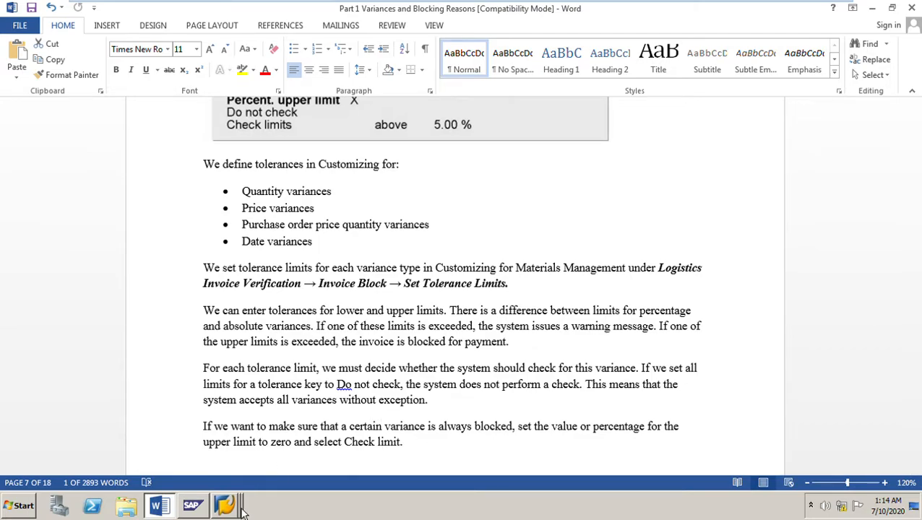
{"action": "mouse_move", "coordinate": [239, 511]}
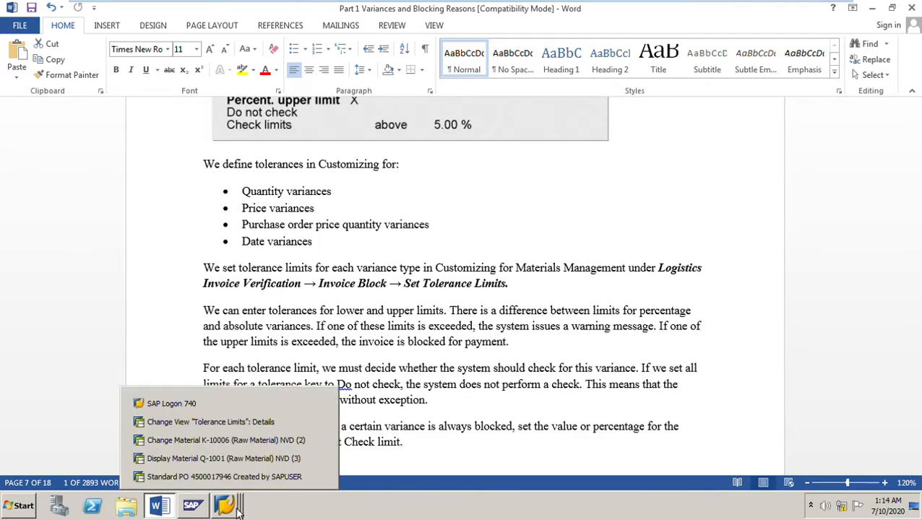
{"action": "left_click", "coordinate": [206, 423]}
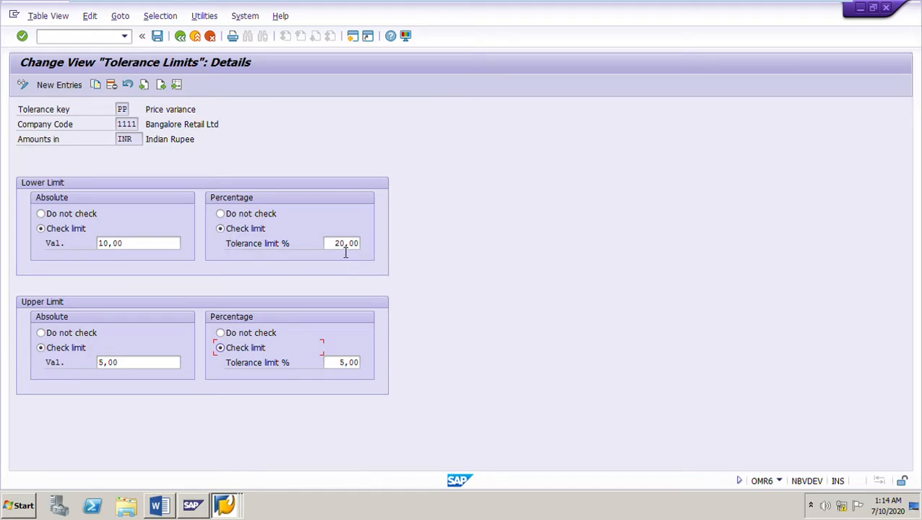
{"action": "left_click", "coordinate": [172, 510]}
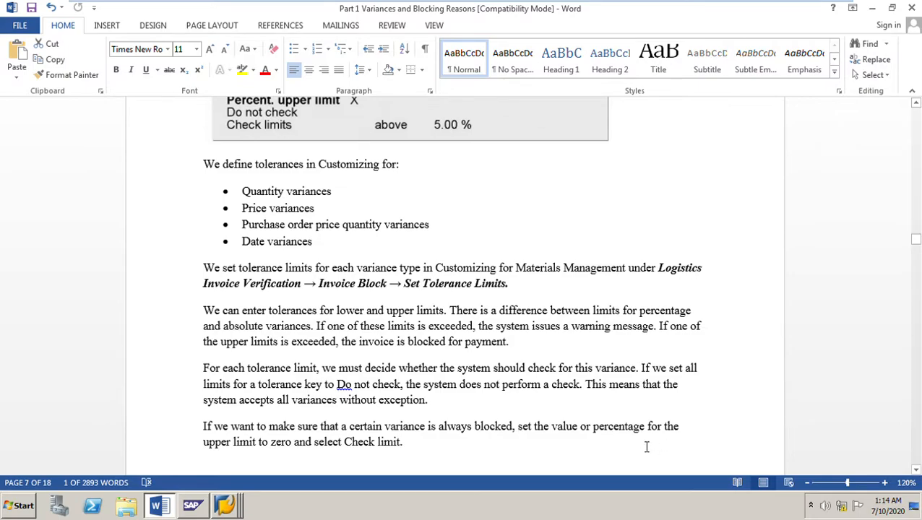
{"action": "scroll", "coordinate": [647, 441], "scroll_direction": "down", "scroll_amount": 3}
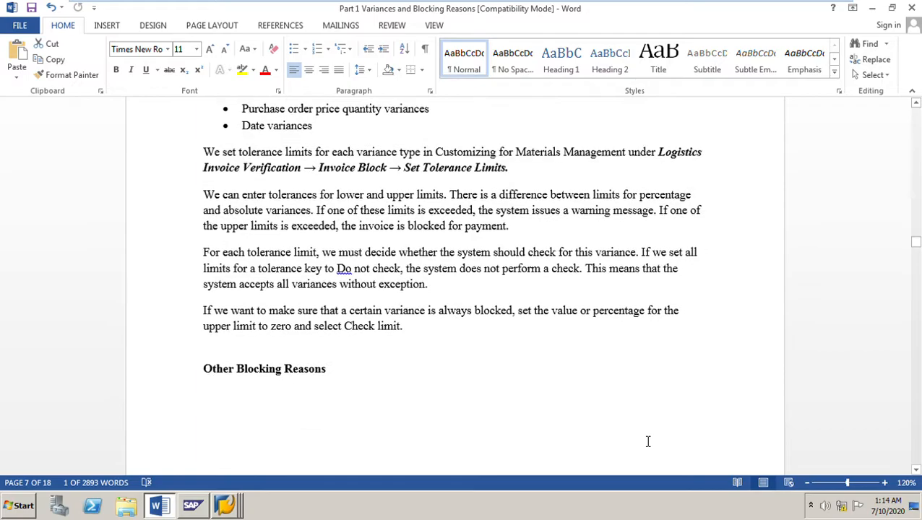
Continue through the Word document to Blocking Due To Quality Inspection and examine its diagram of usage decisions and blocked invoices
{"action": "scroll", "coordinate": [647, 442], "scroll_direction": "down", "scroll_amount": 3}
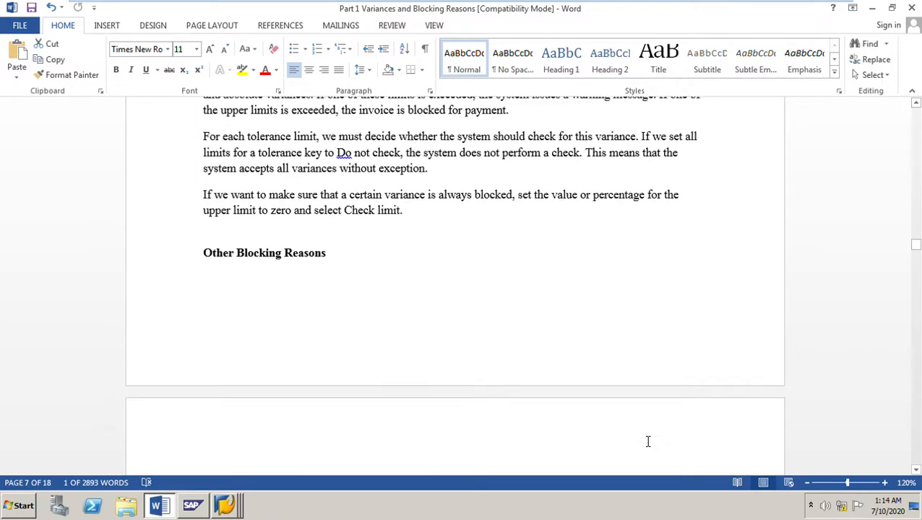
{"action": "scroll", "coordinate": [417, 329], "scroll_direction": "down", "scroll_amount": 7}
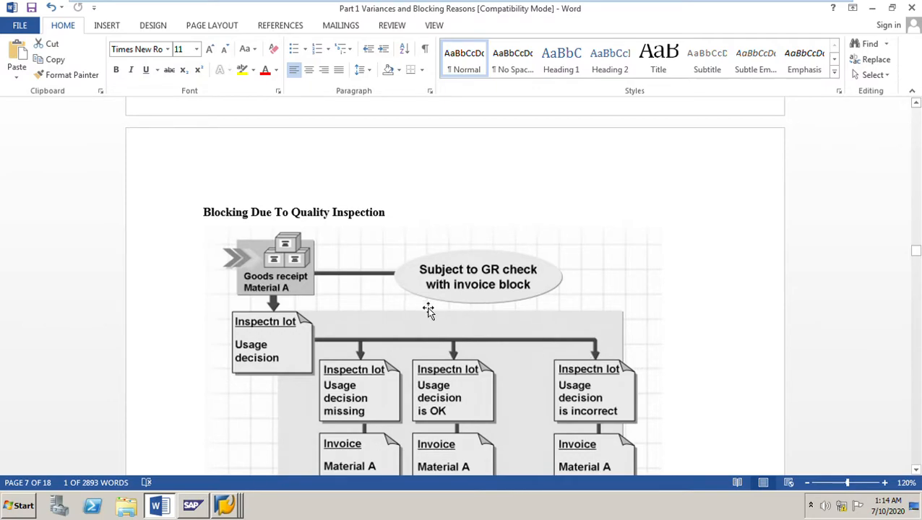
{"action": "scroll", "coordinate": [647, 352], "scroll_direction": "down", "scroll_amount": 3}
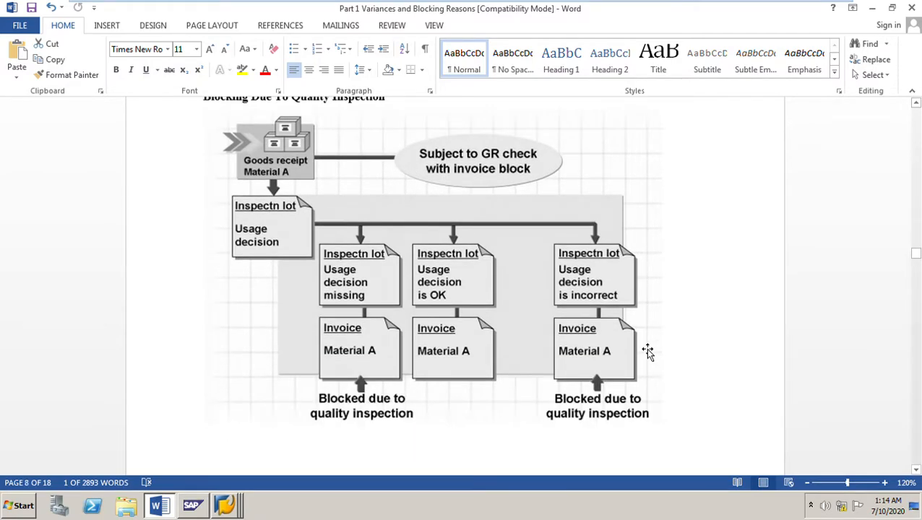
{"action": "scroll", "coordinate": [647, 351], "scroll_direction": "down", "scroll_amount": 18}
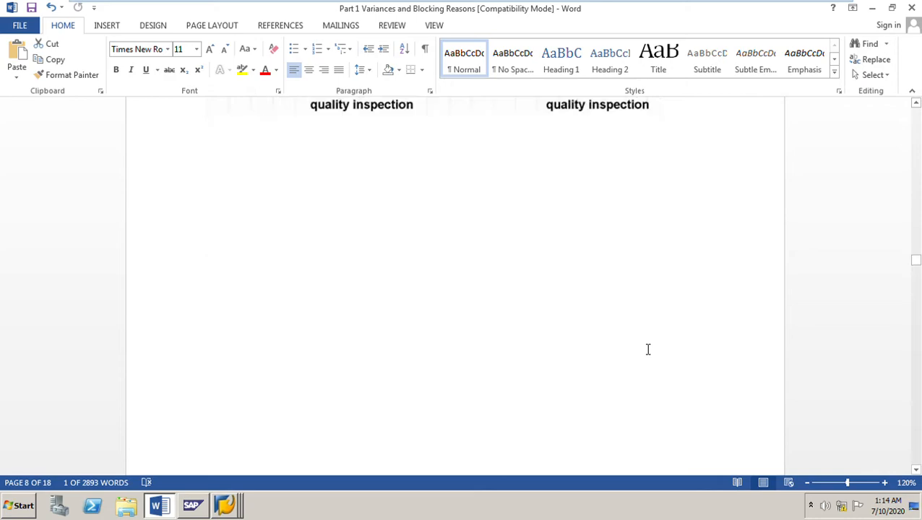
Examine the Post to insp. stock setting in the document's Change Material K-10006 purchasing screenshot
{"action": "scroll", "coordinate": [645, 352], "scroll_direction": "down", "scroll_amount": 3}
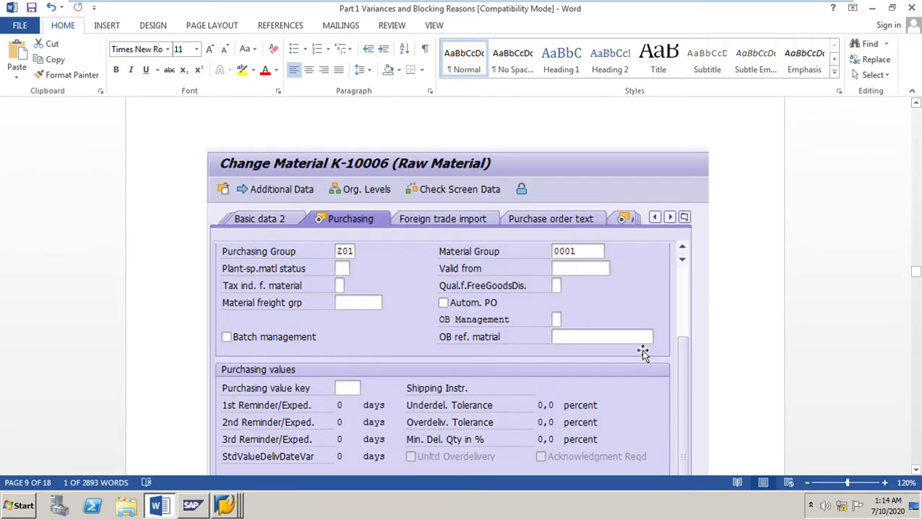
{"action": "scroll", "coordinate": [642, 353], "scroll_direction": "down", "scroll_amount": 2}
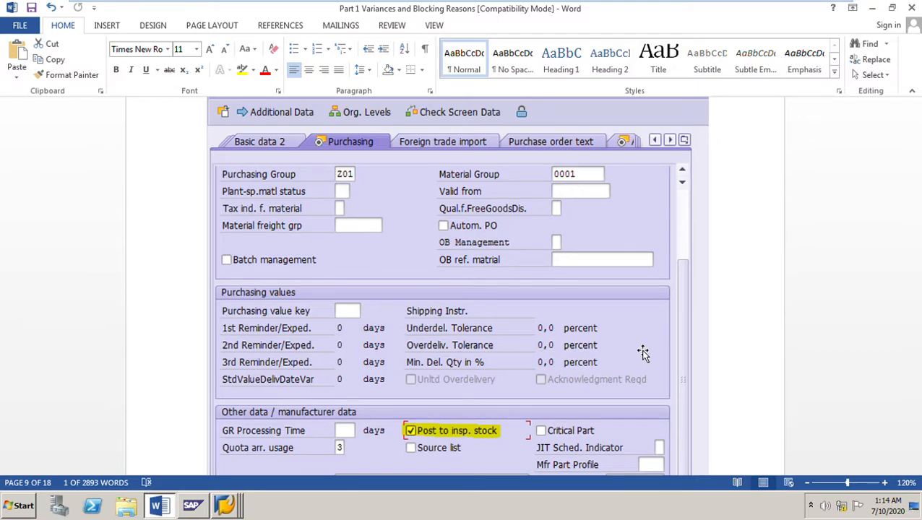
{"action": "scroll", "coordinate": [643, 353], "scroll_direction": "down", "scroll_amount": 2}
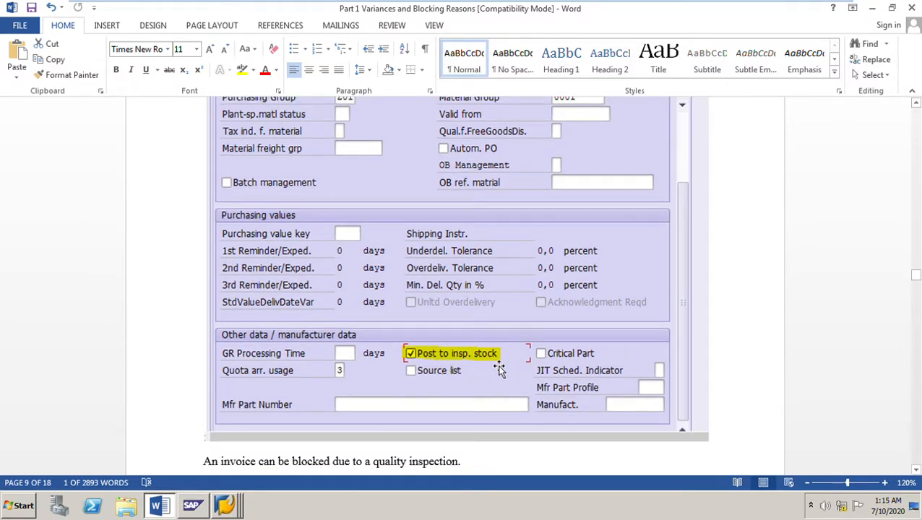
{"action": "scroll", "coordinate": [499, 368], "scroll_direction": "up", "scroll_amount": 2}
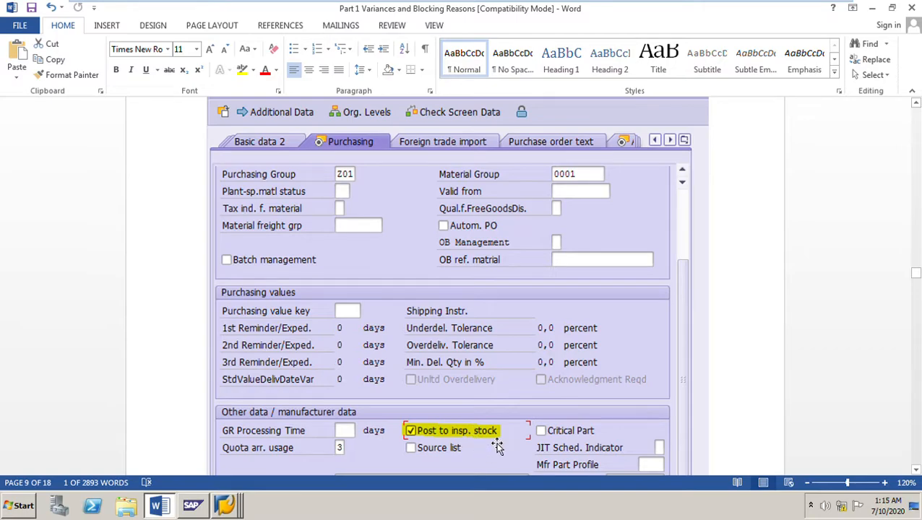
{"action": "scroll", "coordinate": [497, 446], "scroll_direction": "down", "scroll_amount": 2}
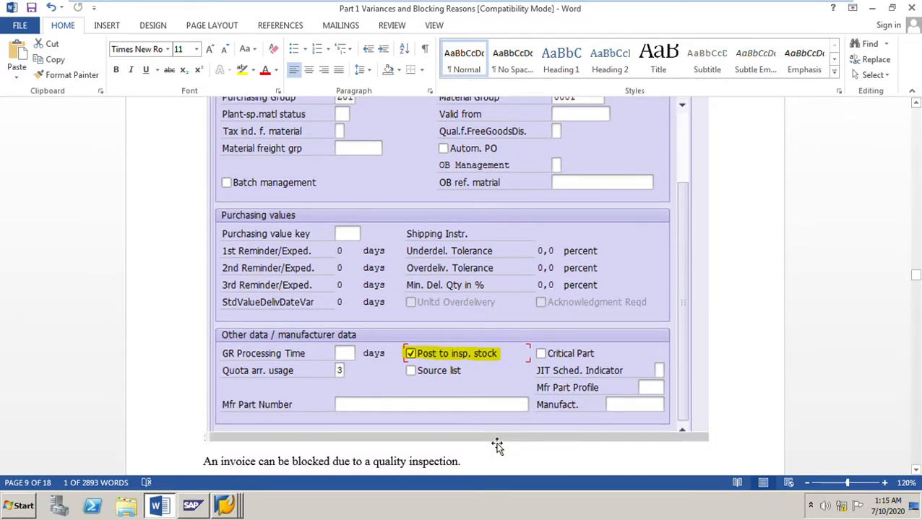
{"action": "scroll", "coordinate": [497, 446], "scroll_direction": "down", "scroll_amount": 2}
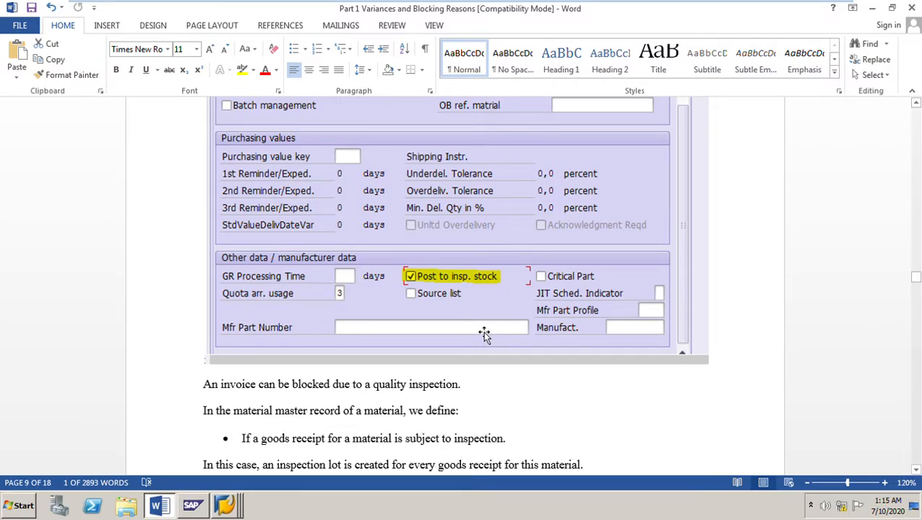
{"action": "scroll", "coordinate": [484, 334], "scroll_direction": "up", "scroll_amount": 2}
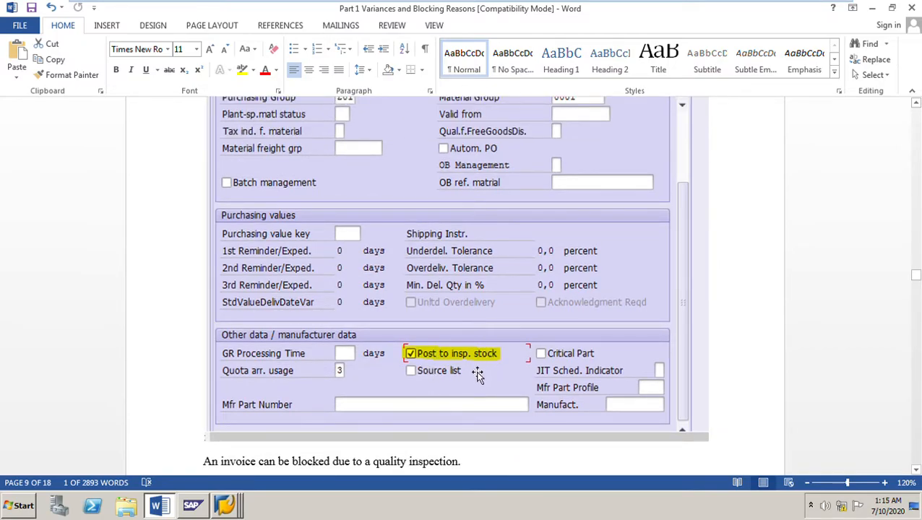
Compare the document's quality inspection blocking rules with the quality management data of material Q-1001 in SAP, and return to Word
{"action": "scroll", "coordinate": [483, 387], "scroll_direction": "down", "scroll_amount": 4}
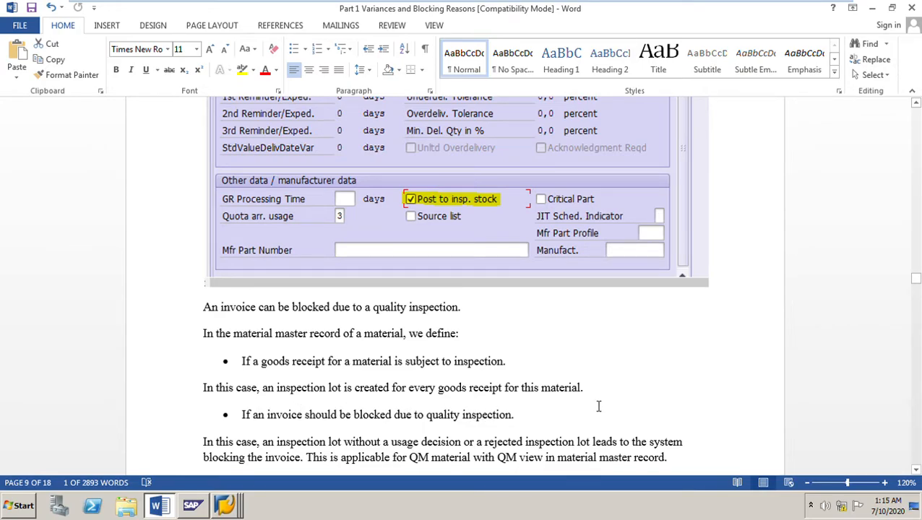
{"action": "scroll", "coordinate": [598, 407], "scroll_direction": "down", "scroll_amount": 3}
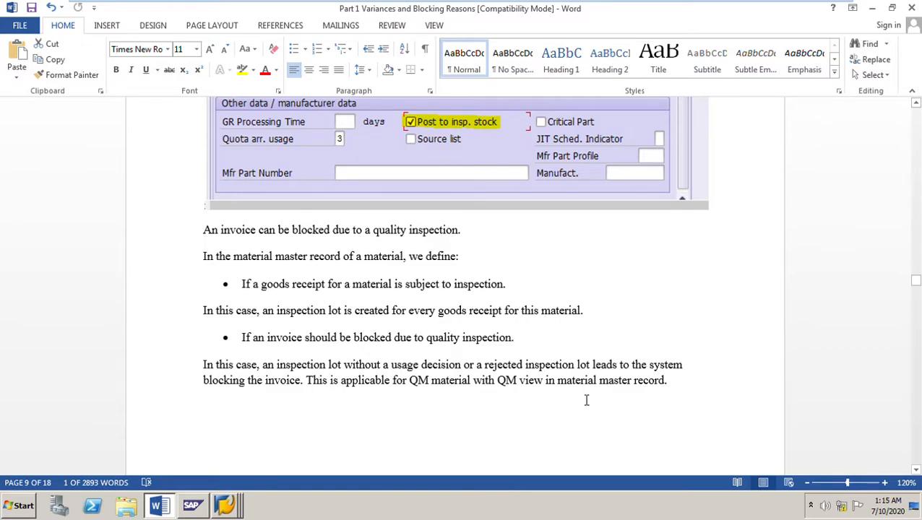
{"action": "scroll", "coordinate": [502, 397], "scroll_direction": "up", "scroll_amount": 1}
{"action": "left_click", "coordinate": [235, 509]}
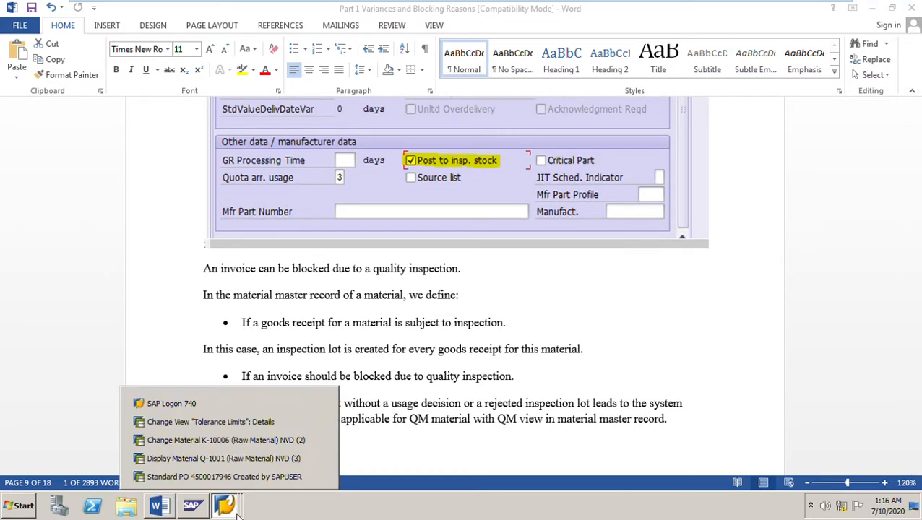
{"action": "left_click", "coordinate": [237, 463]}
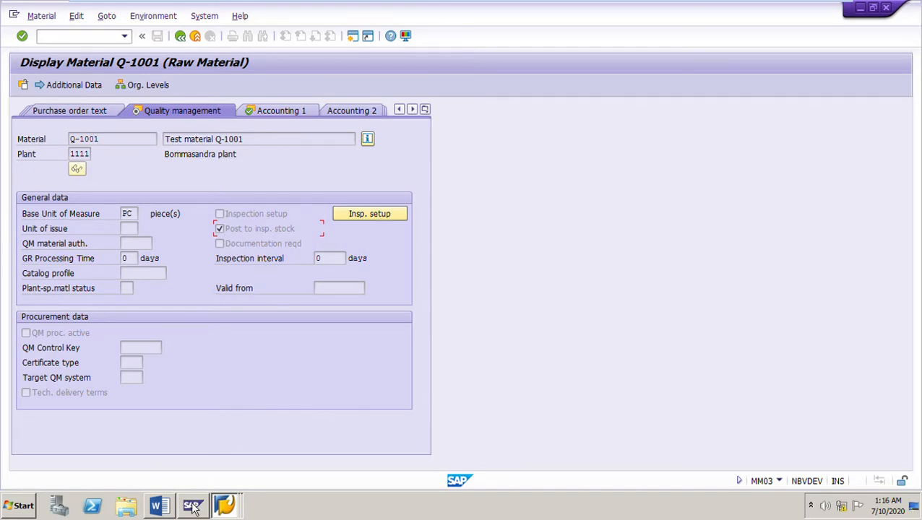
{"action": "mouse_move", "coordinate": [167, 509]}
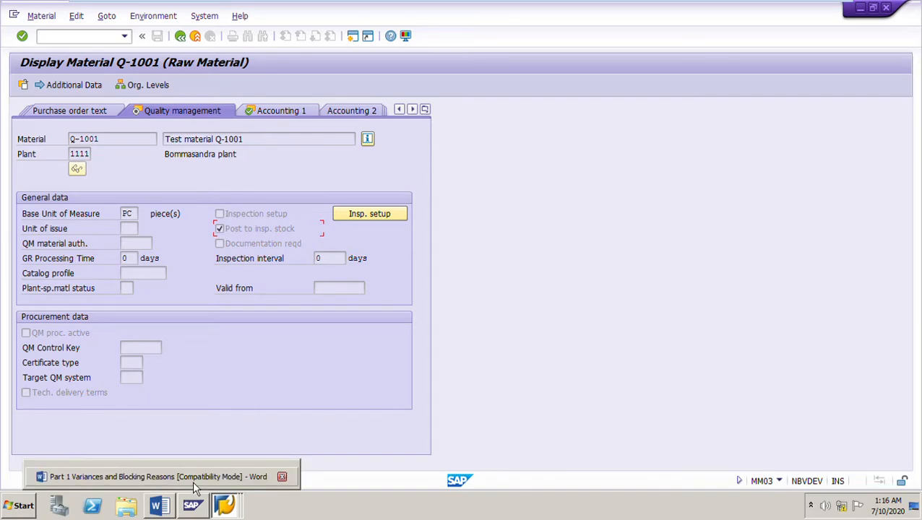
{"action": "left_click", "coordinate": [194, 486]}
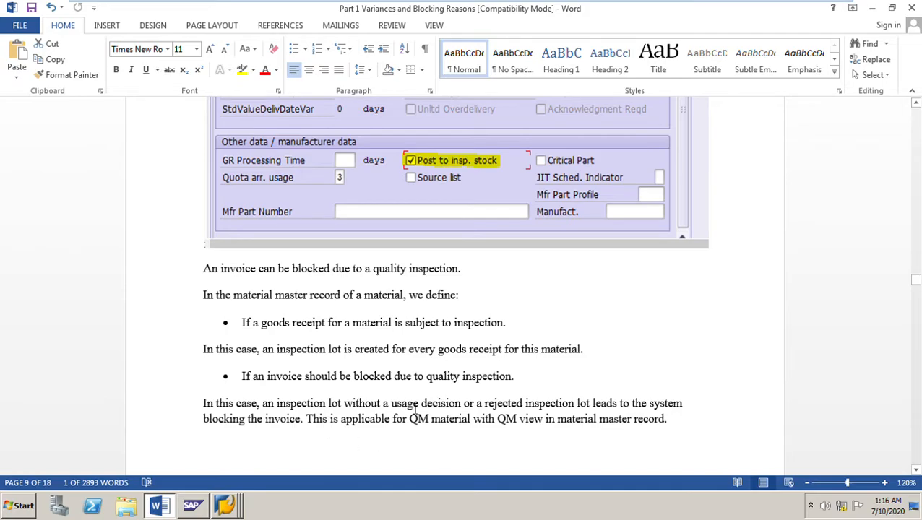
Continue in the document to Blocking Due To Amount and examine its amount tolerance limit diagram
{"action": "scroll", "coordinate": [595, 430], "scroll_direction": "down", "scroll_amount": 3}
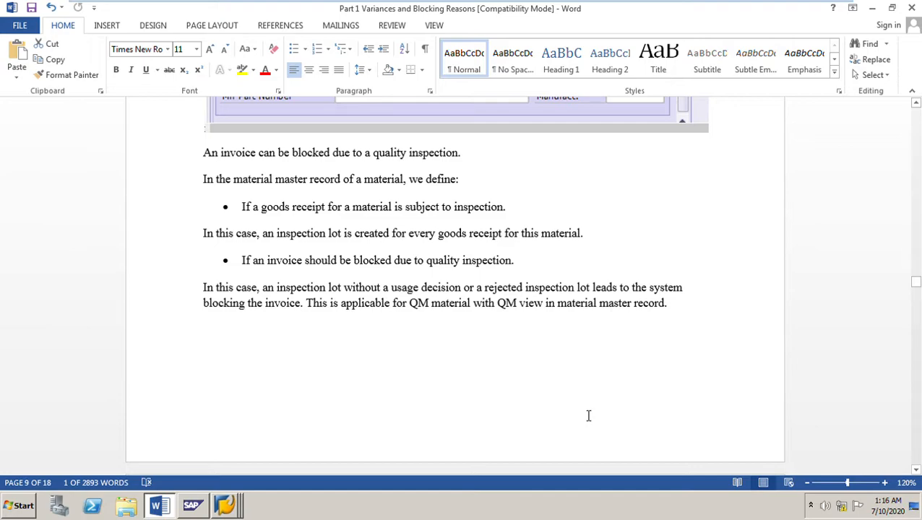
{"action": "scroll", "coordinate": [588, 416], "scroll_direction": "down", "scroll_amount": 4}
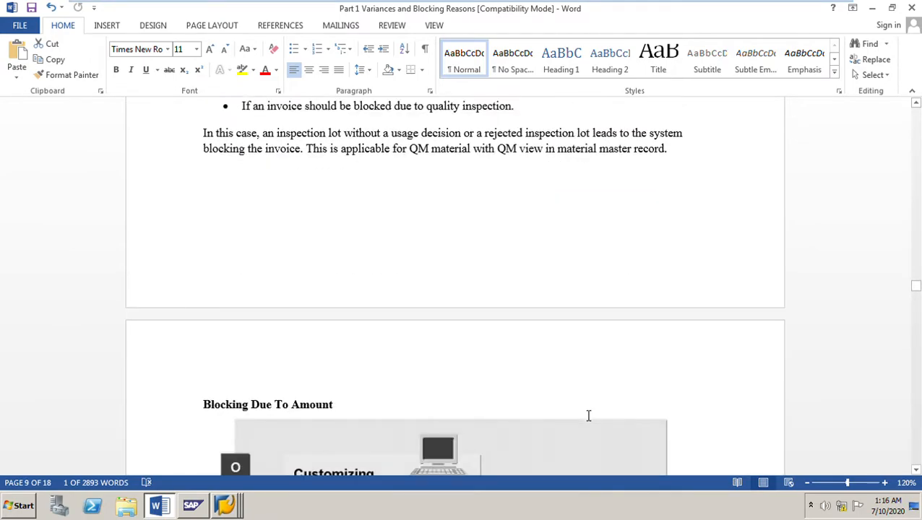
{"action": "scroll", "coordinate": [588, 415], "scroll_direction": "down", "scroll_amount": 8}
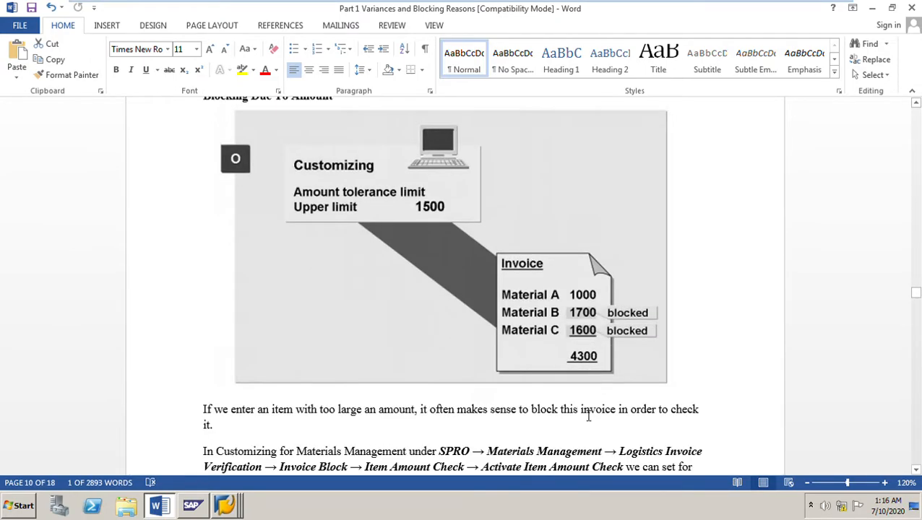
{"action": "scroll", "coordinate": [588, 415], "scroll_direction": "up", "scroll_amount": 1}
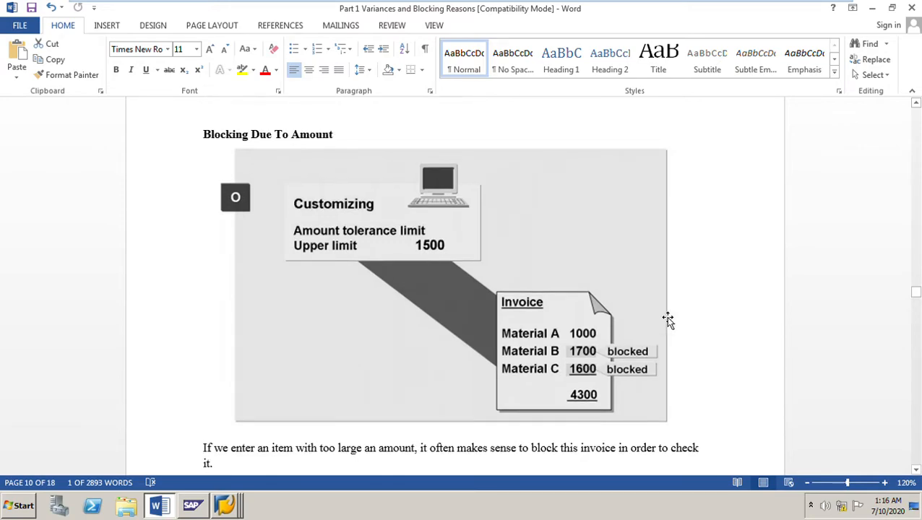
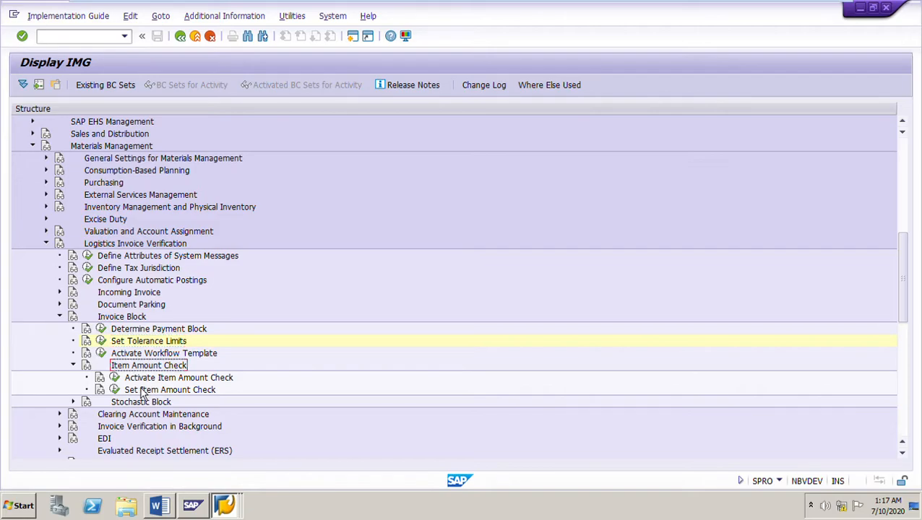
Check the item amount check activation for company code 1111 under Activate Item Amount Check, and return to the IMG
{"action": "left_click", "coordinate": [114, 377]}
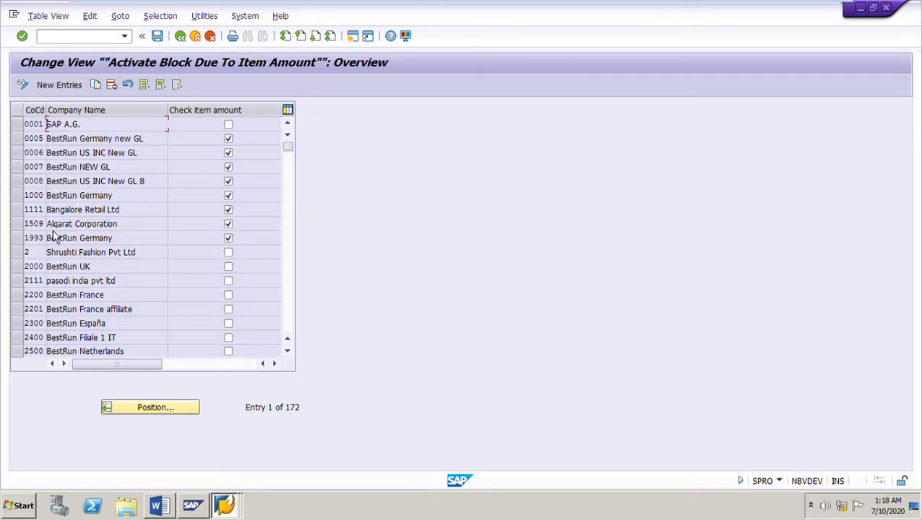
{"action": "left_click", "coordinate": [18, 211]}
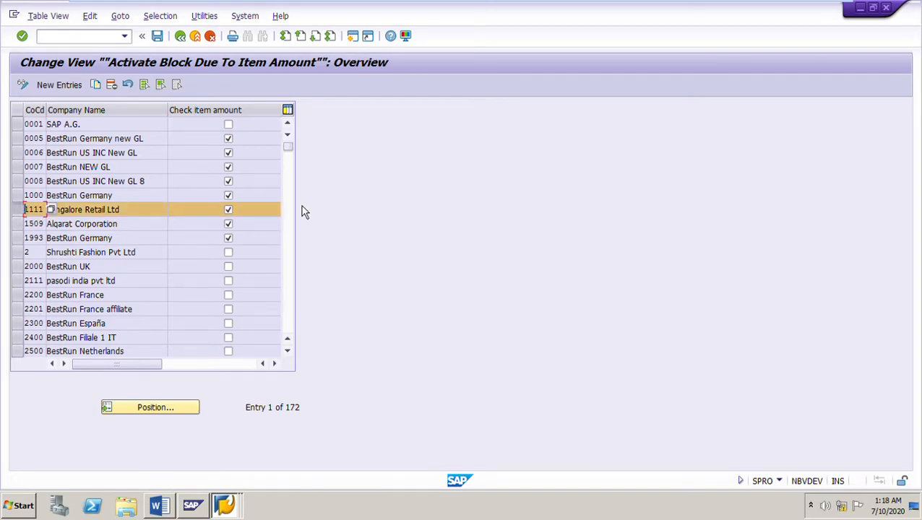
{"action": "left_click", "coordinate": [179, 36]}
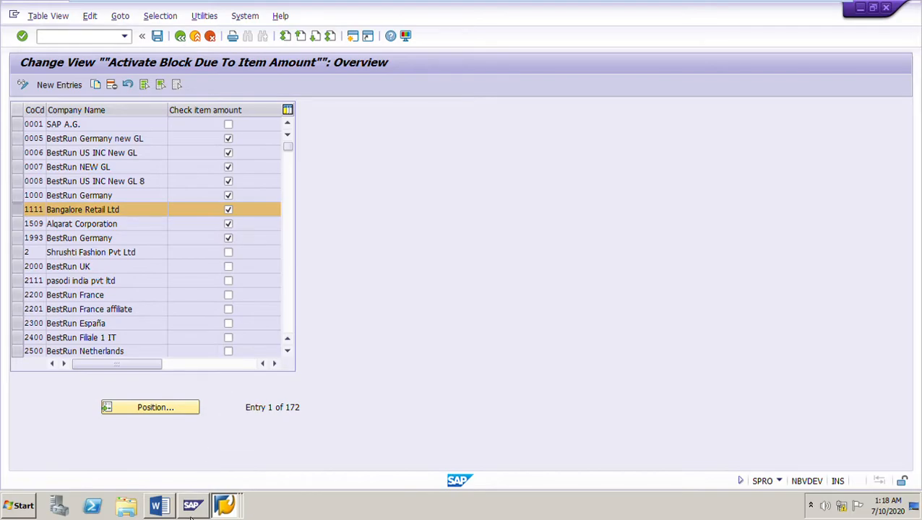
Read the Set Item Amount Check paragraph in Word and open the Set Item Amount Check activity in the SAP IMG
{"action": "left_click", "coordinate": [159, 504]}
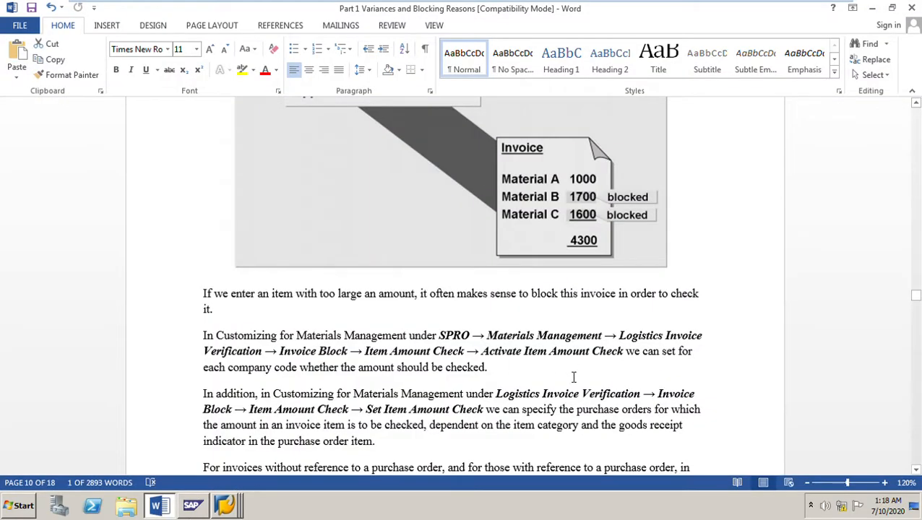
{"action": "scroll", "coordinate": [573, 377], "scroll_direction": "down", "scroll_amount": 2}
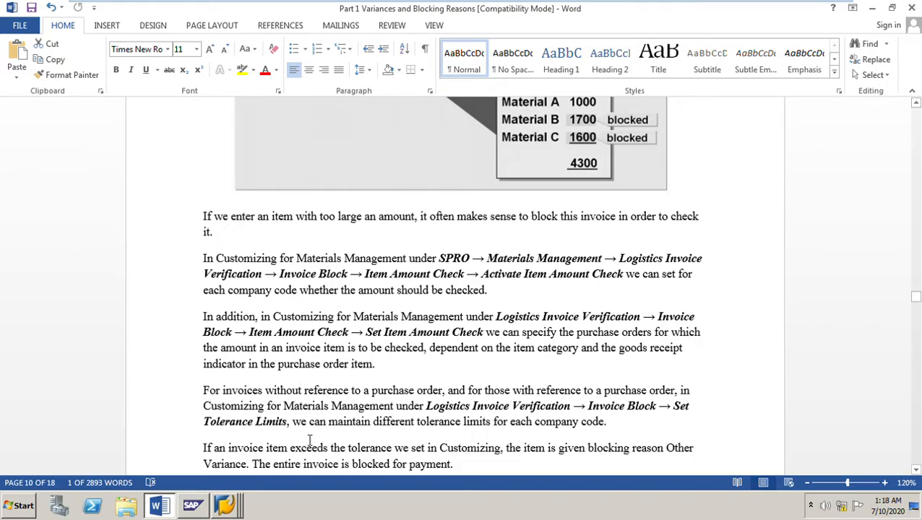
{"action": "left_click", "coordinate": [230, 510]}
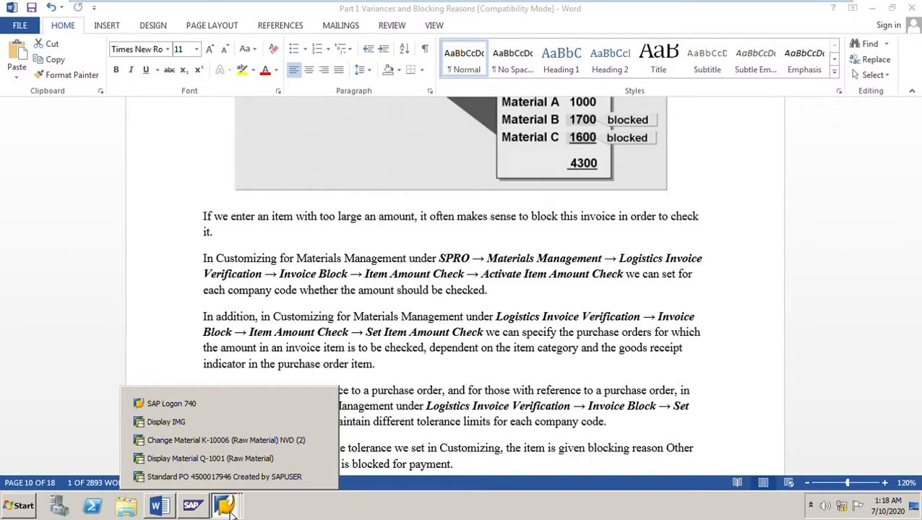
{"action": "left_click", "coordinate": [180, 423]}
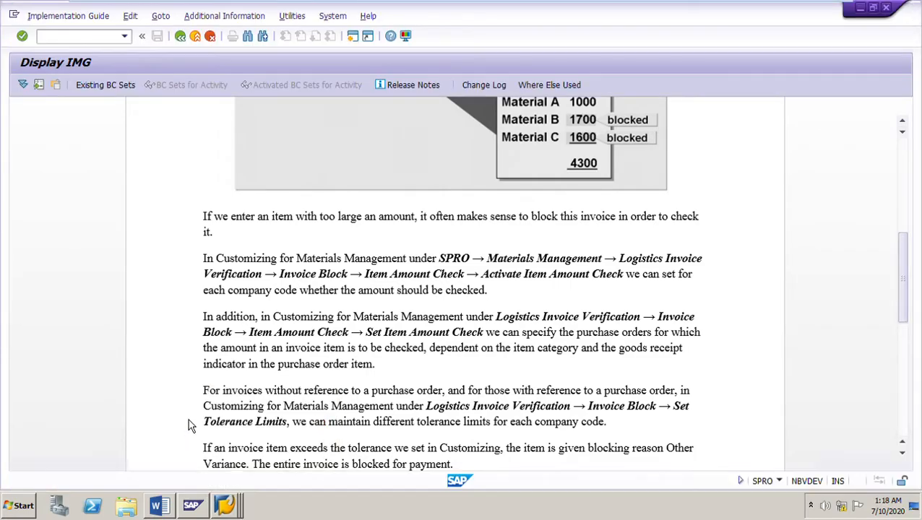
{"action": "key", "text": "Down"}
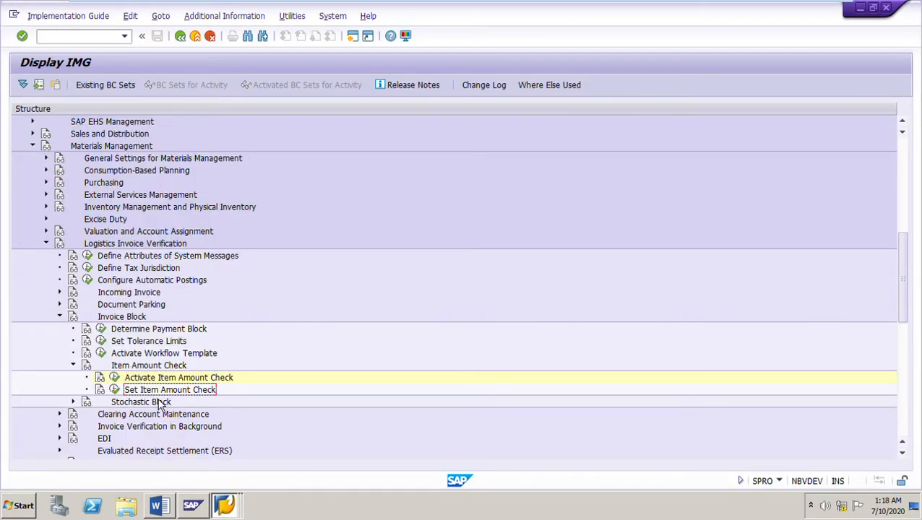
{"action": "left_click", "coordinate": [120, 398]}
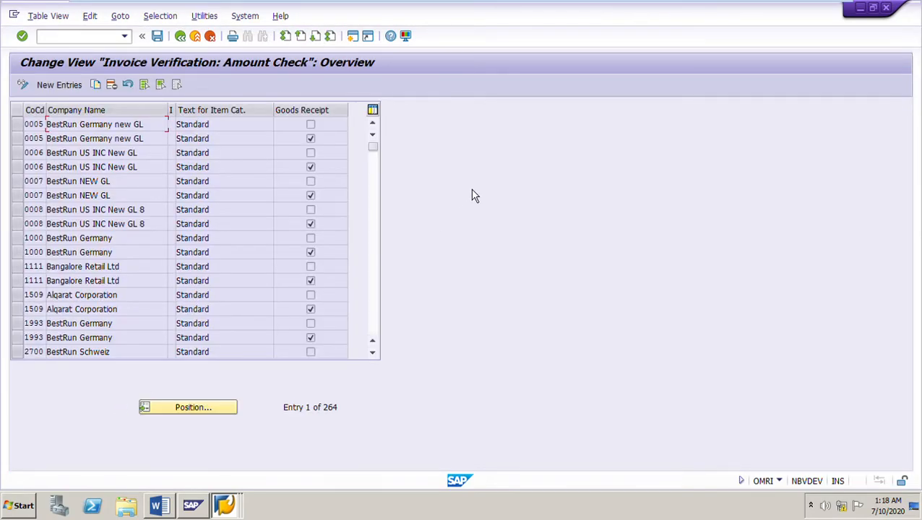
Widen the item category column and compare the item category and goods receipt settings of the two company code 1111 entries
{"action": "left_click", "coordinate": [19, 267]}
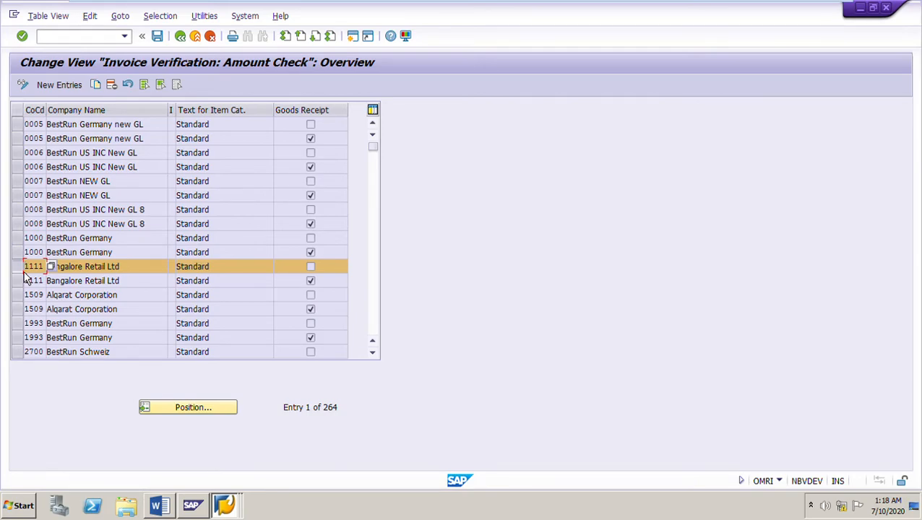
{"action": "left_click_drag", "start_coordinate": [179, 116], "coordinate": [196, 153]}
{"action": "left_click", "coordinate": [184, 268]}
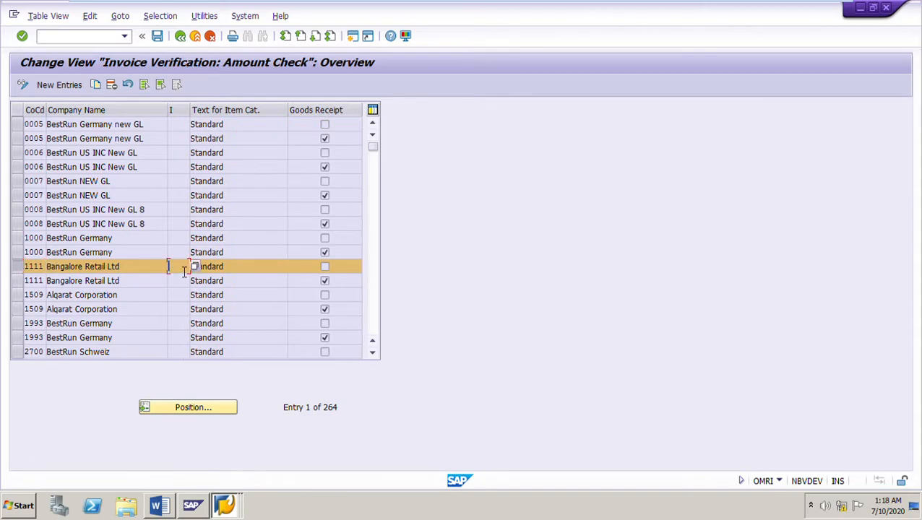
{"action": "left_click", "coordinate": [185, 284]}
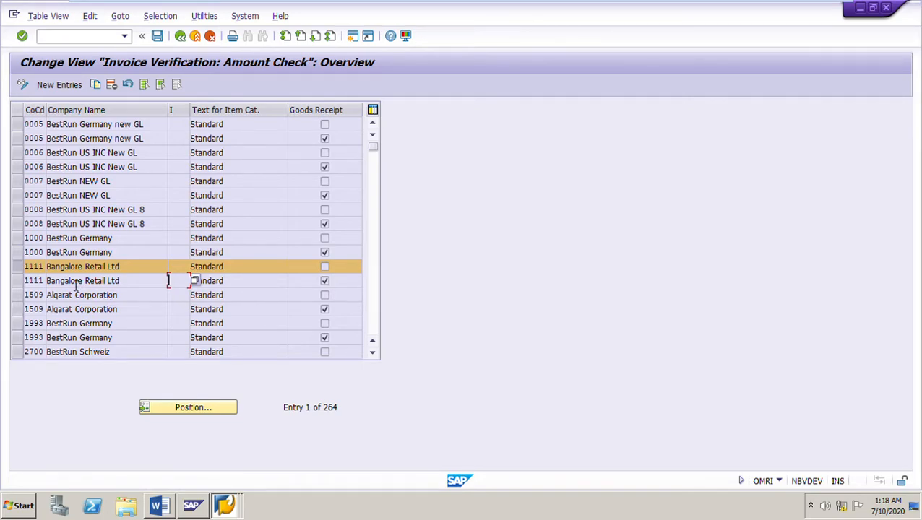
{"action": "left_click", "coordinate": [24, 280]}
{"action": "left_click", "coordinate": [26, 268]}
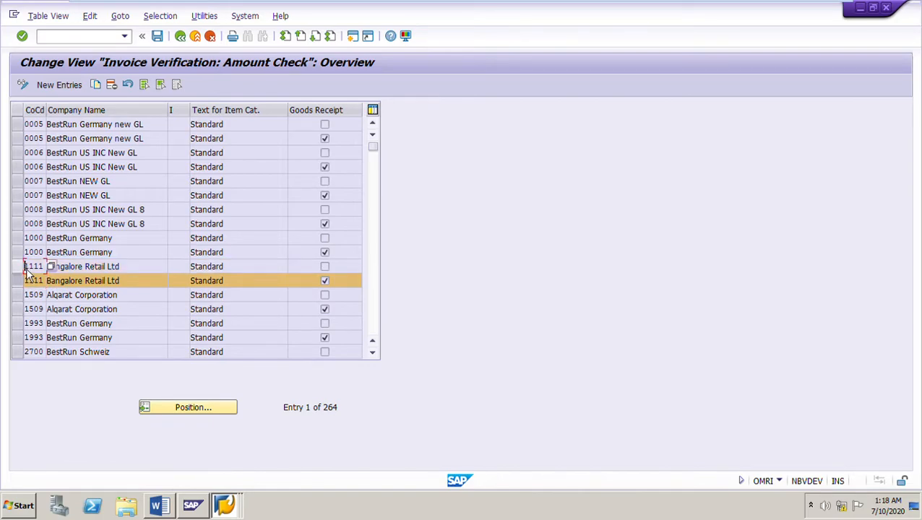
Switch to the standard purchase order session and check the goods receipt indicator in the delivery details of the K-10004 item
{"action": "left_click", "coordinate": [224, 505]}
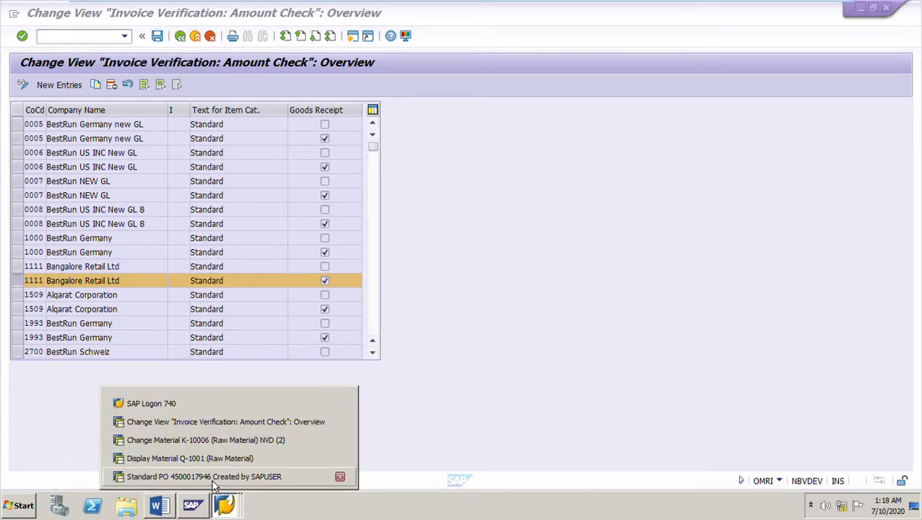
{"action": "left_click", "coordinate": [217, 478]}
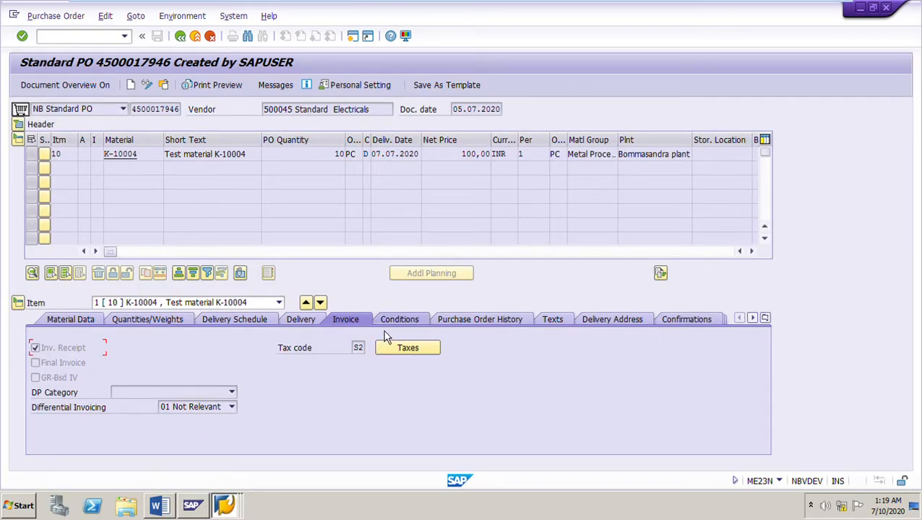
{"action": "left_click", "coordinate": [313, 325]}
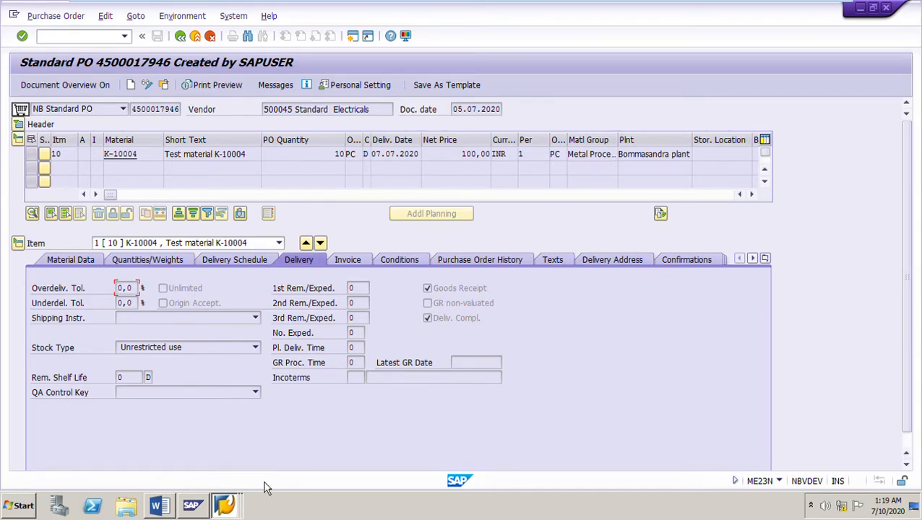
Look through the possible item categories for purchase order item 10, and return to the Invoice Verification Amount Check overview
{"action": "left_click", "coordinate": [95, 155]}
{"action": "key", "text": "Return"}
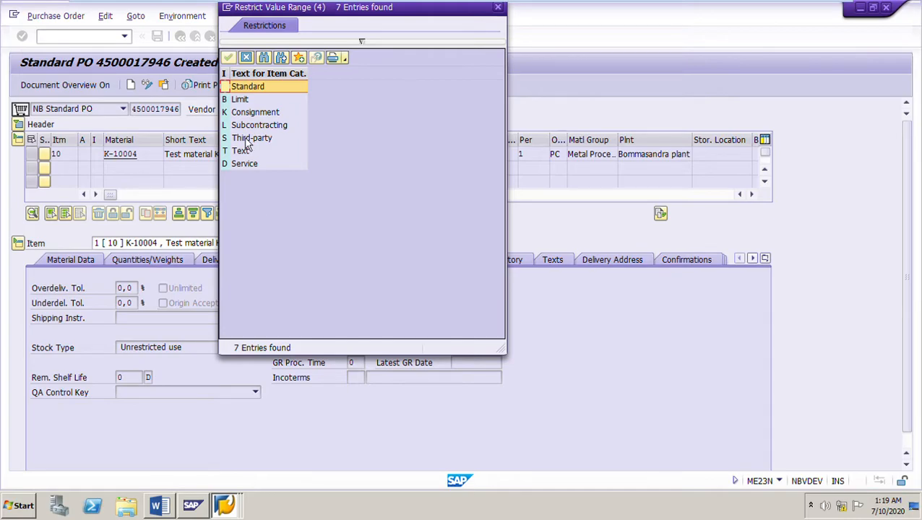
{"action": "left_click", "coordinate": [250, 60]}
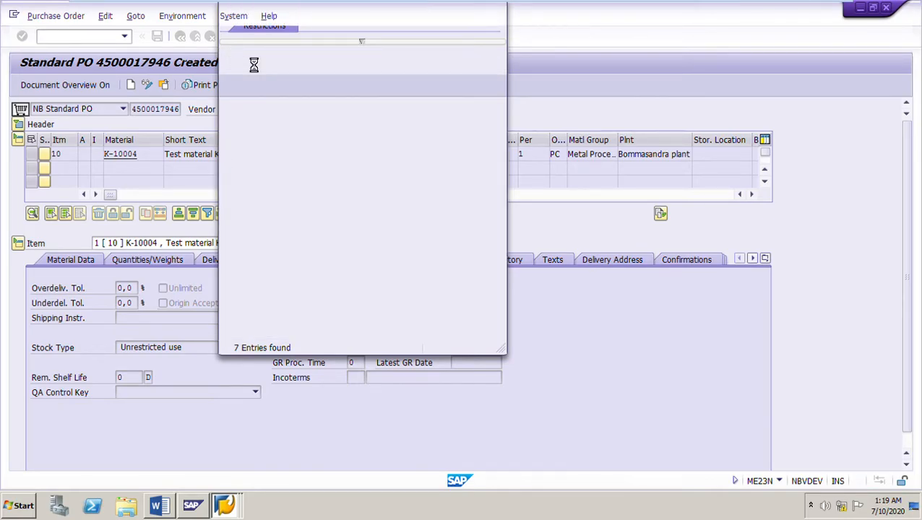
{"action": "left_click", "coordinate": [234, 507]}
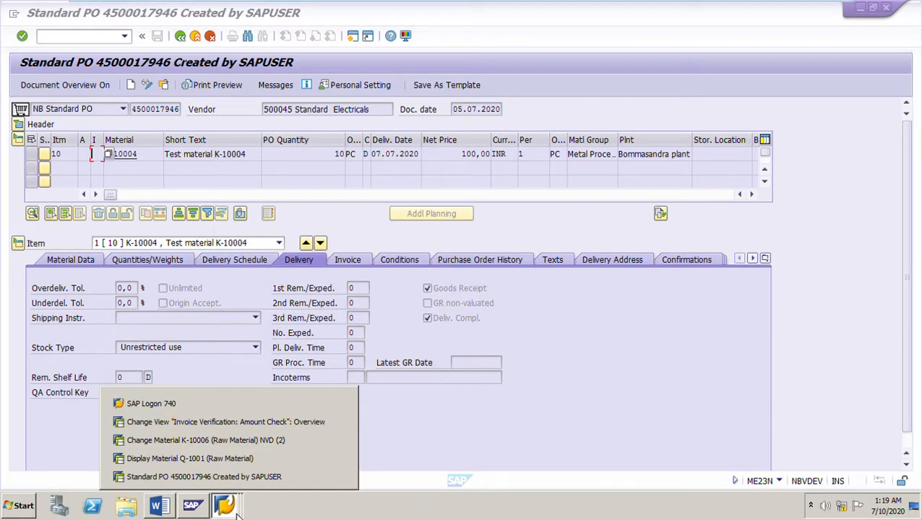
{"action": "left_click", "coordinate": [220, 432]}
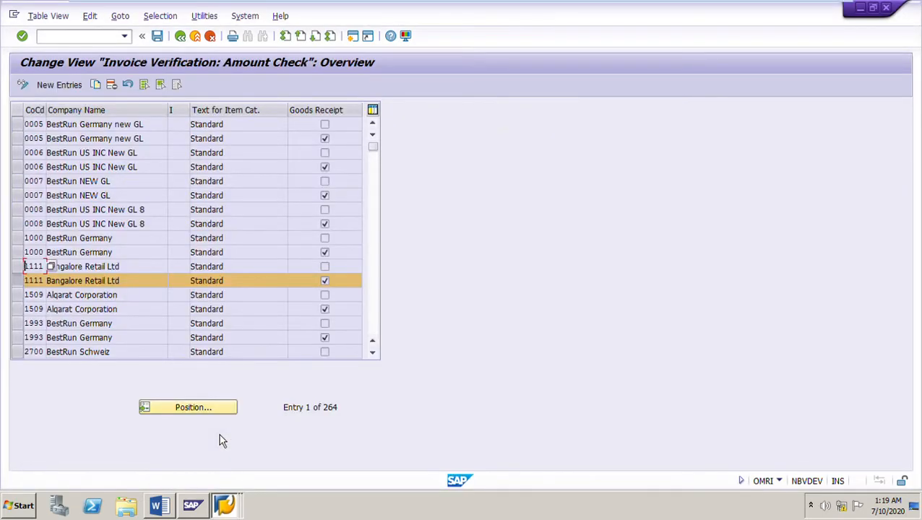
Start a new amount check entry for company code 1111 and look through its item category values, such as Subcontracting and Service
{"action": "left_click", "coordinate": [179, 282]}
{"action": "left_click", "coordinate": [65, 92]}
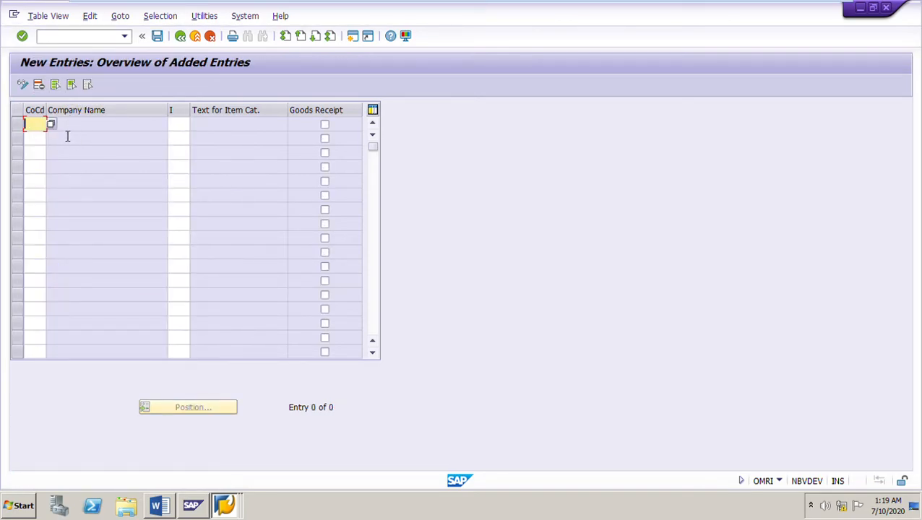
{"action": "type", "text": "1111"}
{"action": "left_click", "coordinate": [178, 126]}
{"action": "key", "text": "F4"}
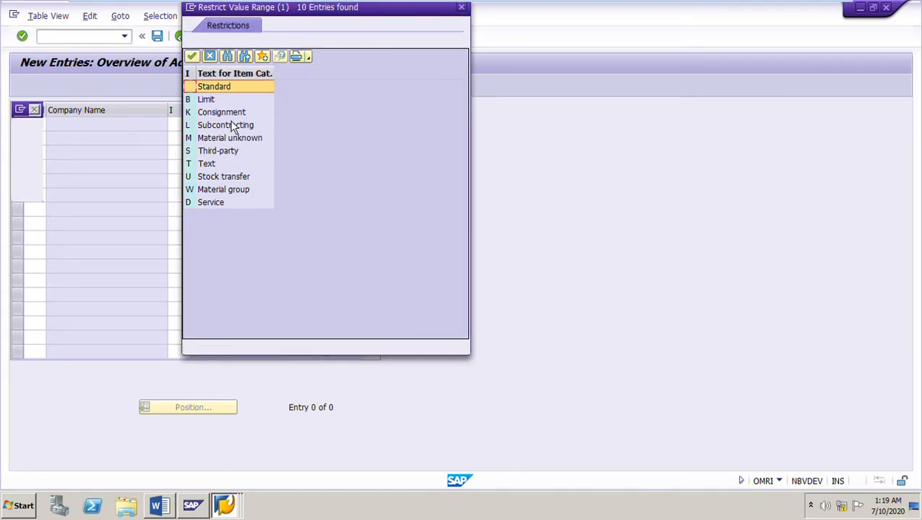
{"action": "left_click", "coordinate": [231, 117]}
{"action": "left_click", "coordinate": [232, 128]}
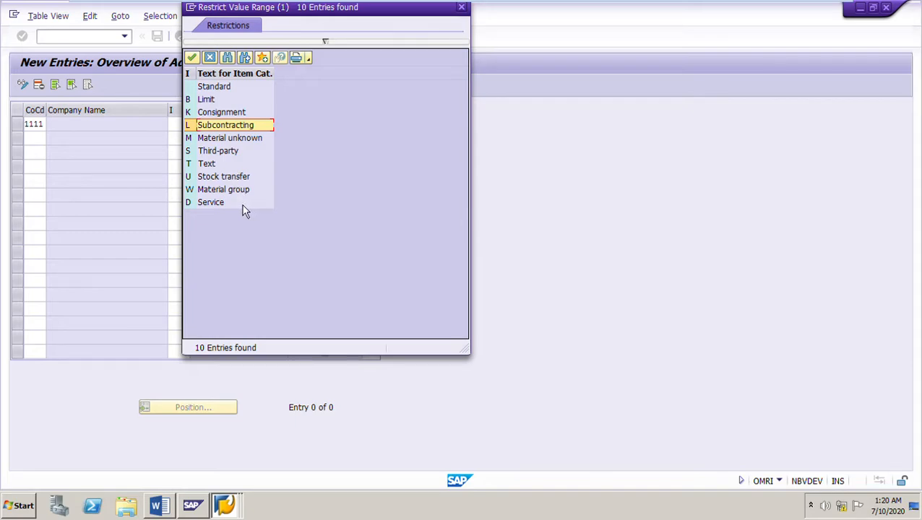
{"action": "left_click", "coordinate": [223, 206]}
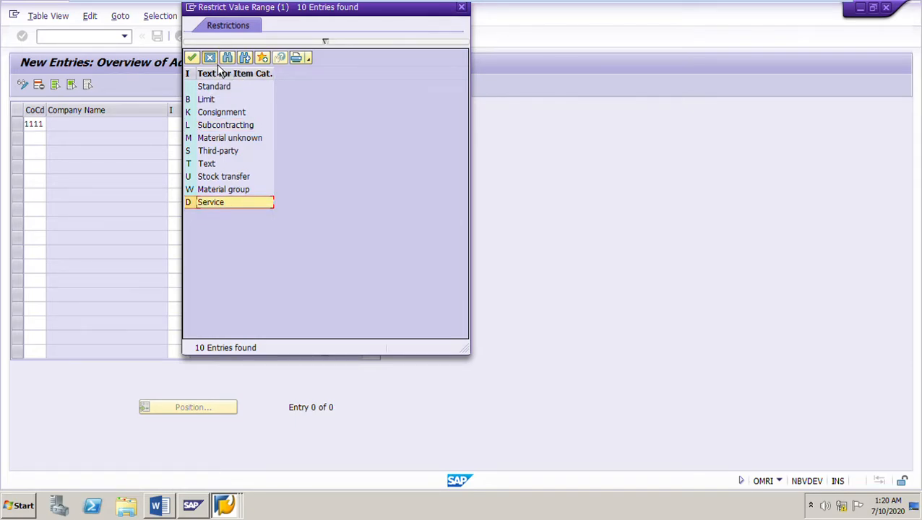
{"action": "key", "text": "Return"}
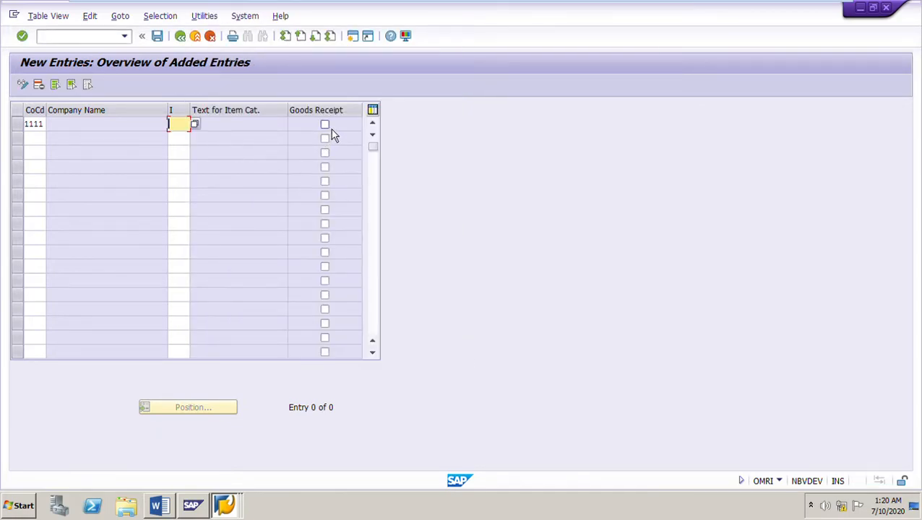
Clear company code 1111 from the new amount check entry, discard the unsaved changes and return to the overview
{"action": "left_click", "coordinate": [181, 38]}
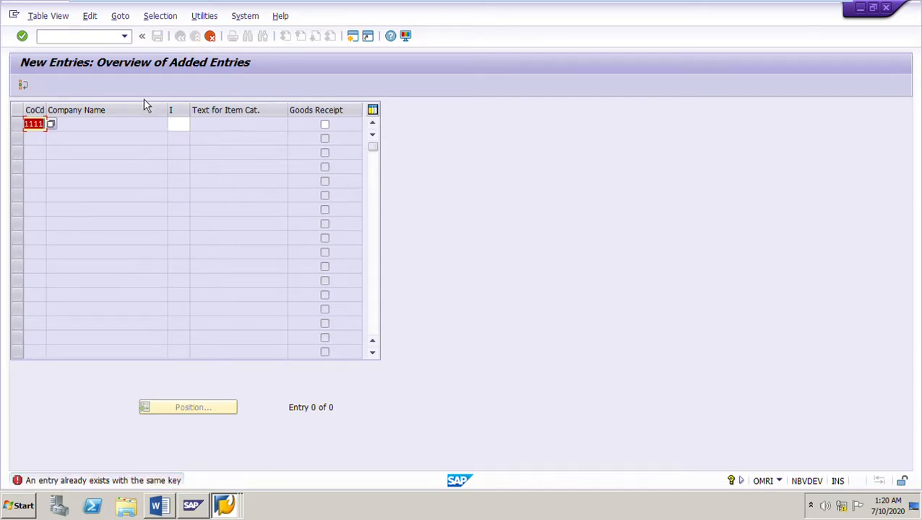
{"action": "key", "text": "BackSpace"}
{"action": "left_click", "coordinate": [215, 39]}
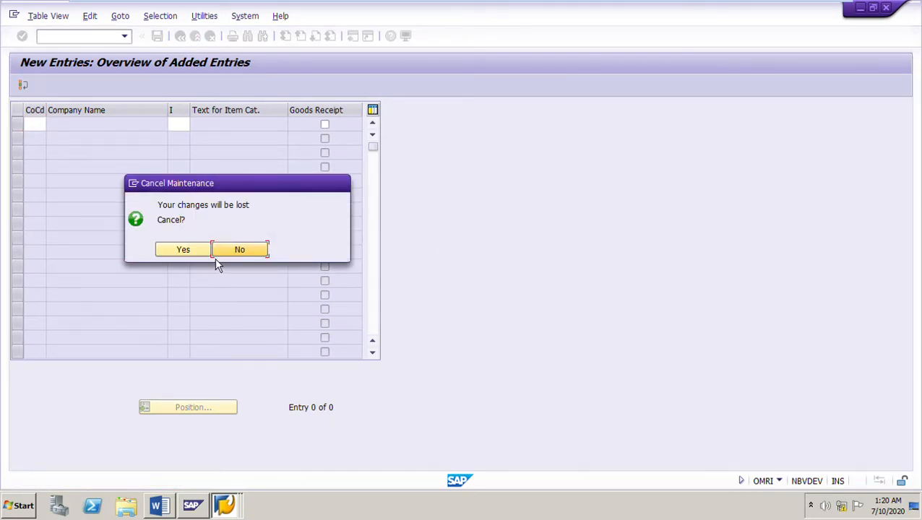
{"action": "left_click", "coordinate": [199, 253]}
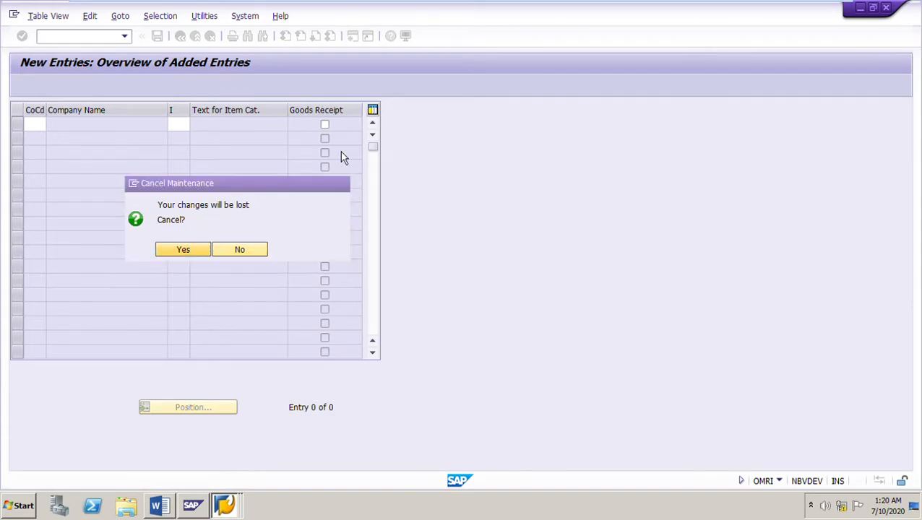
{"action": "left_click", "coordinate": [182, 37]}
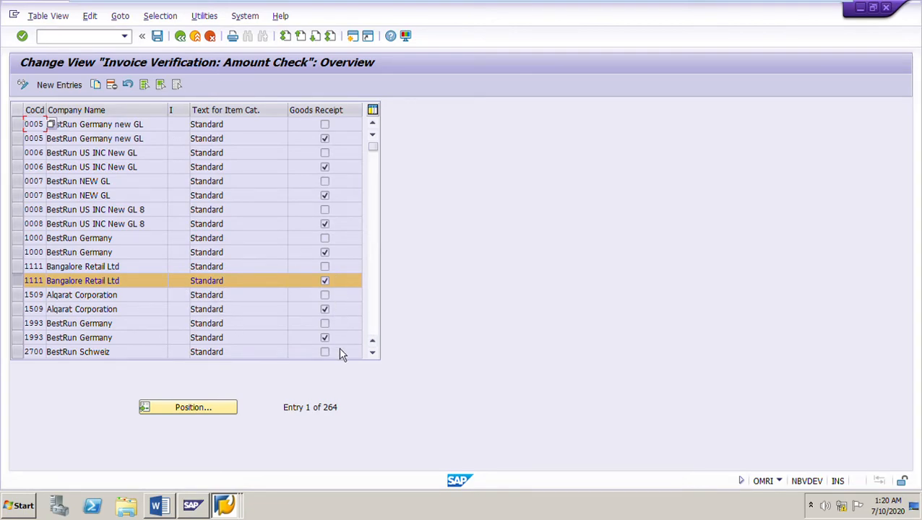
Read the Set Tolerance Limits paragraph in Word and open the Set Tolerance Limits activity under Invoice Block in the SAP IMG
{"action": "left_click", "coordinate": [165, 511]}
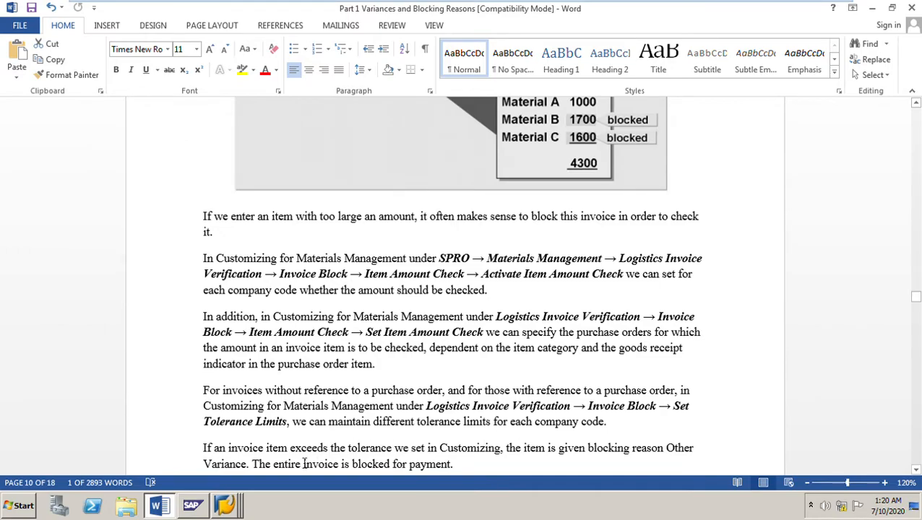
{"action": "mouse_move", "coordinate": [225, 505]}
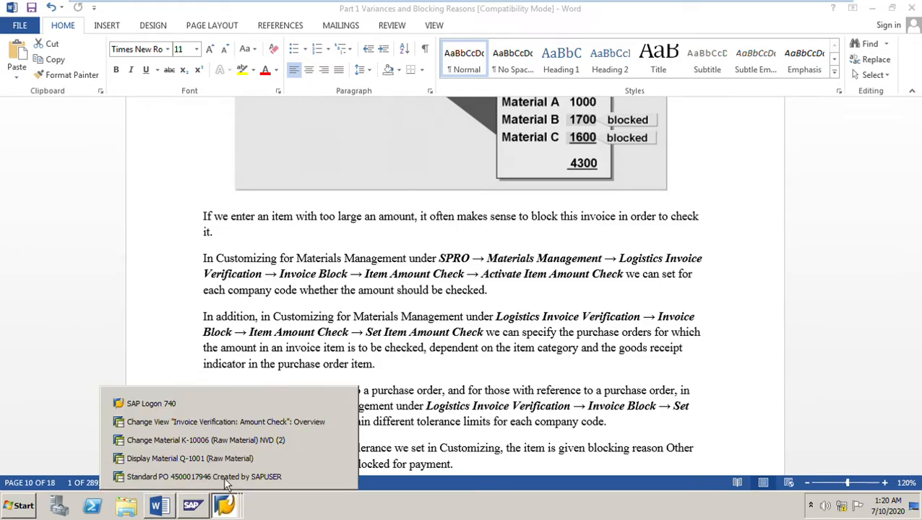
{"action": "left_click", "coordinate": [212, 429]}
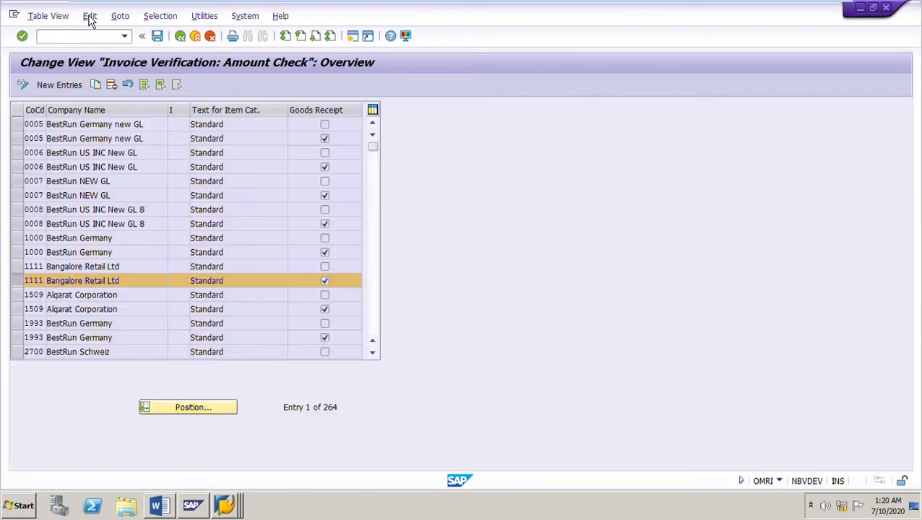
{"action": "left_click", "coordinate": [181, 37]}
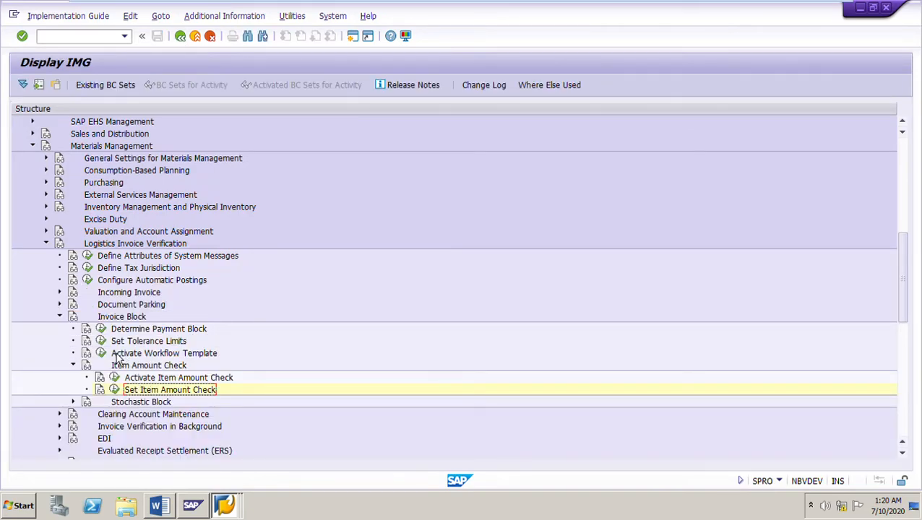
{"action": "left_click", "coordinate": [102, 342]}
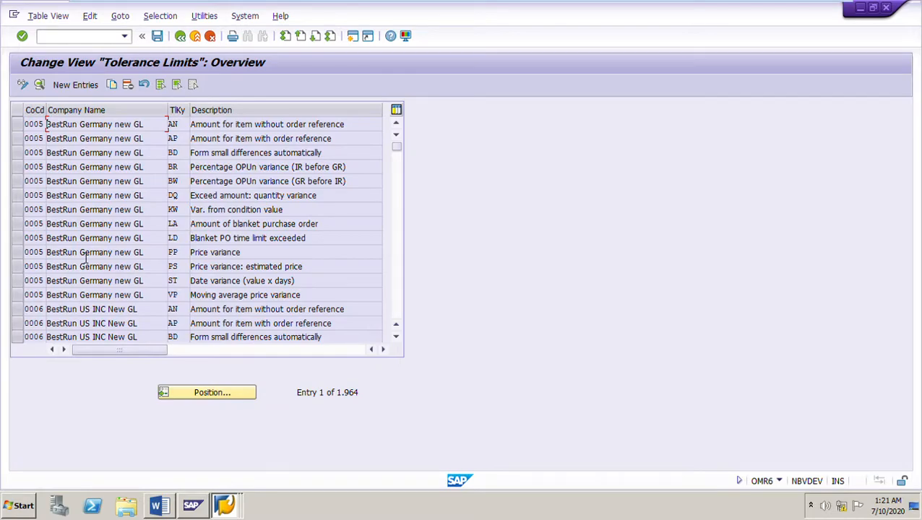
Open the details of price variance tolerance key PP for company code 0005
{"action": "left_click", "coordinate": [36, 252]}
{"action": "left_click", "coordinate": [26, 301]}
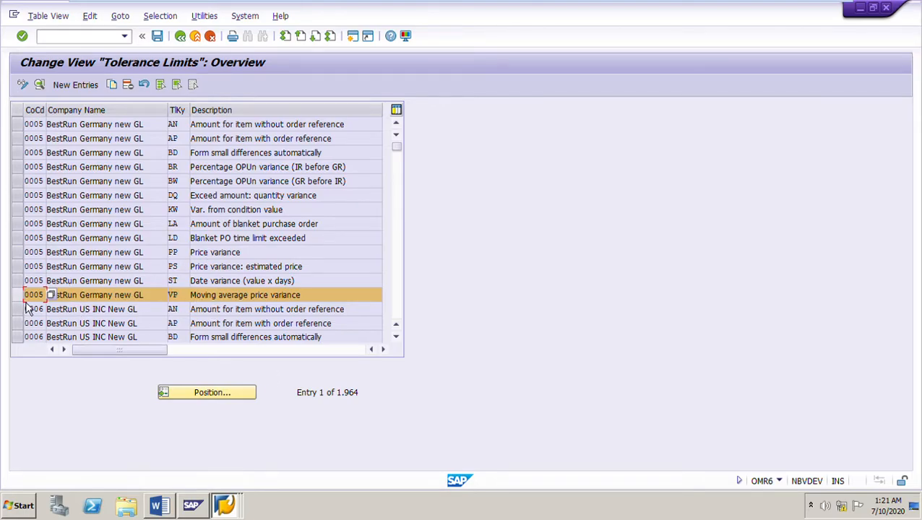
{"action": "left_click", "coordinate": [27, 251]}
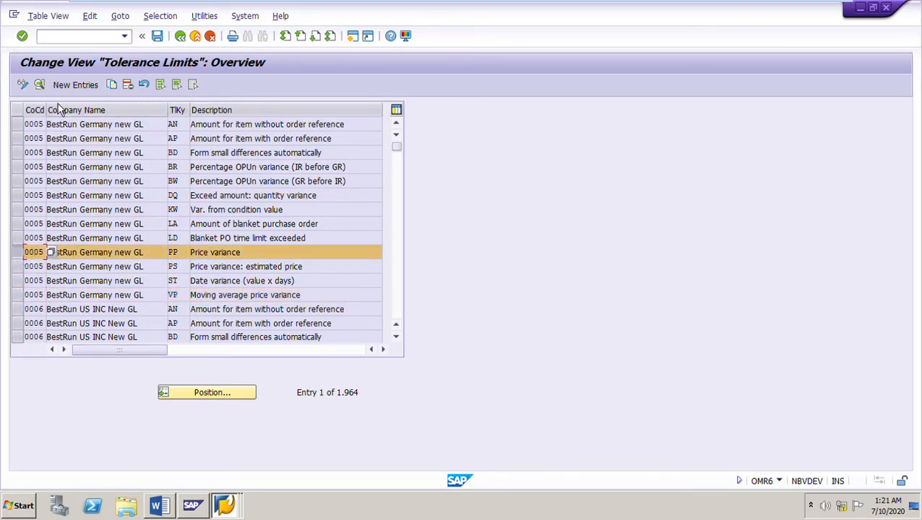
{"action": "left_click", "coordinate": [40, 85]}
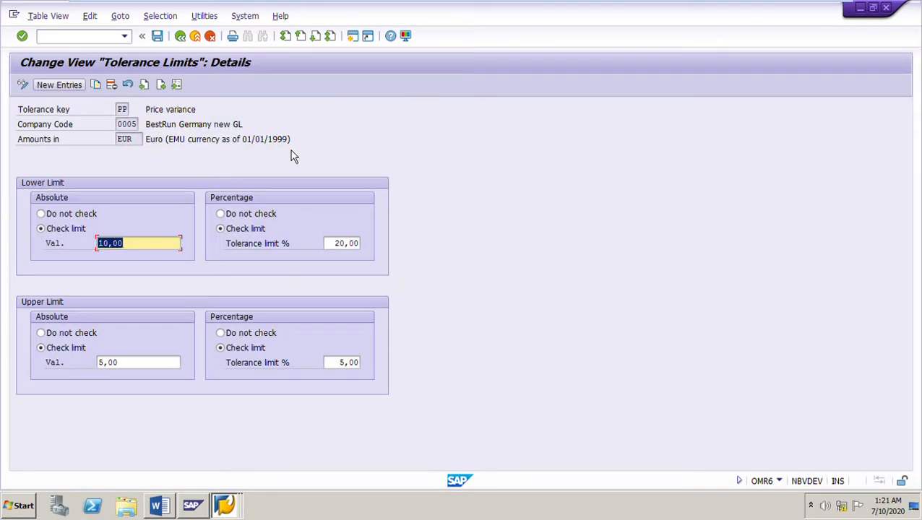
Review the absolute and percentage values of the lower and upper limits for price variance, and return to the Tolerance Limits overview
{"action": "left_click", "coordinate": [148, 253]}
{"action": "left_click", "coordinate": [61, 247]}
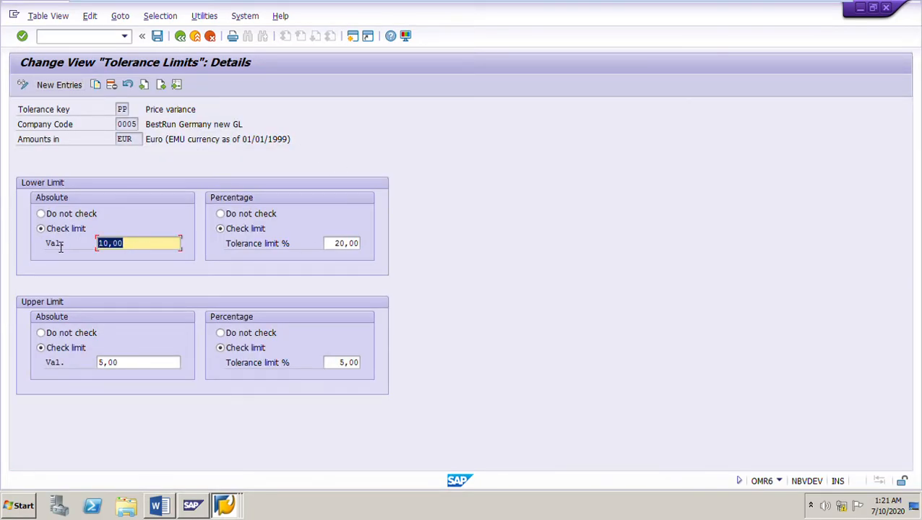
{"action": "left_click", "coordinate": [331, 253]}
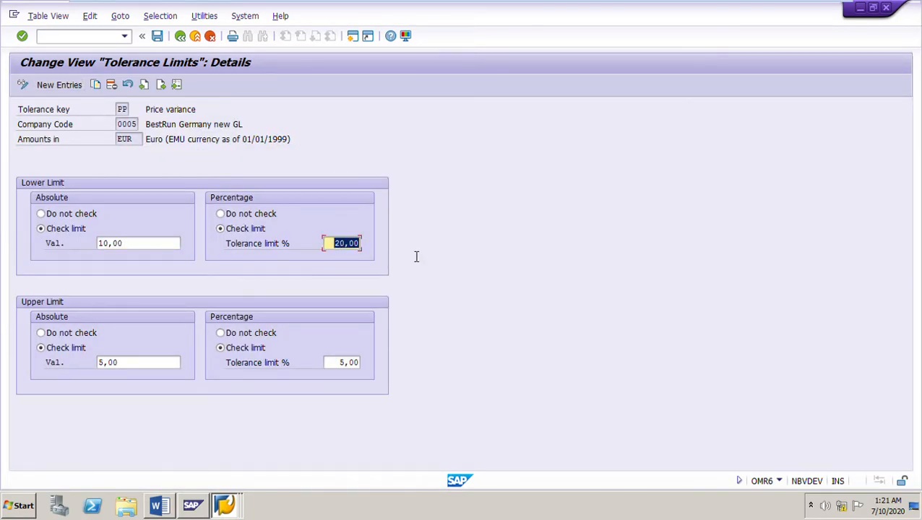
{"action": "left_click", "coordinate": [126, 366]}
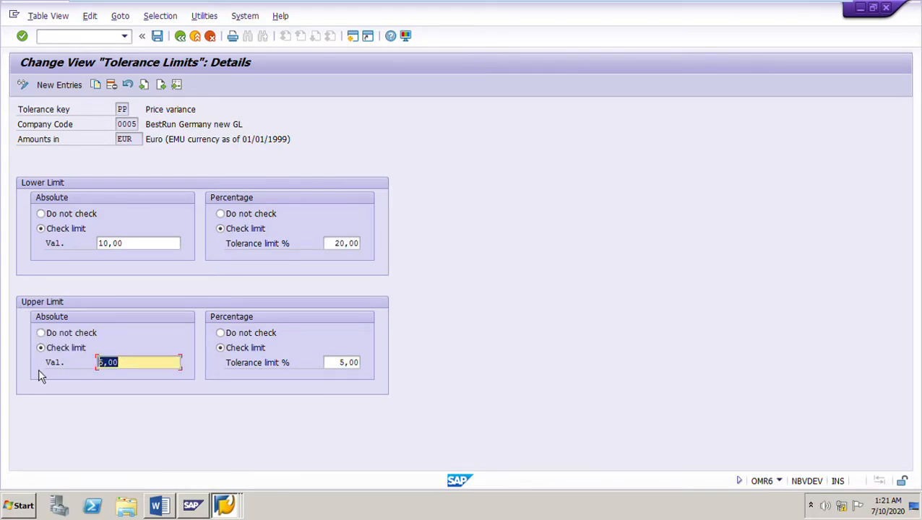
{"action": "left_click", "coordinate": [332, 363]}
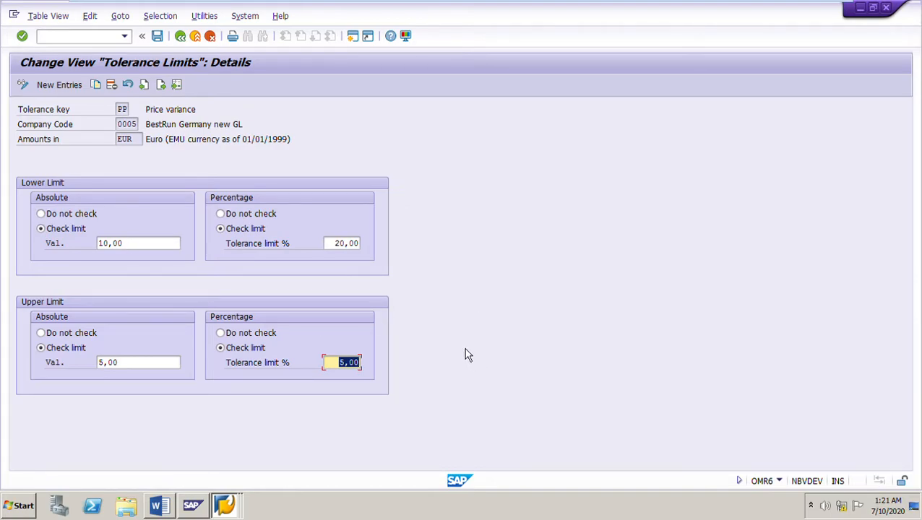
{"action": "left_click", "coordinate": [181, 36]}
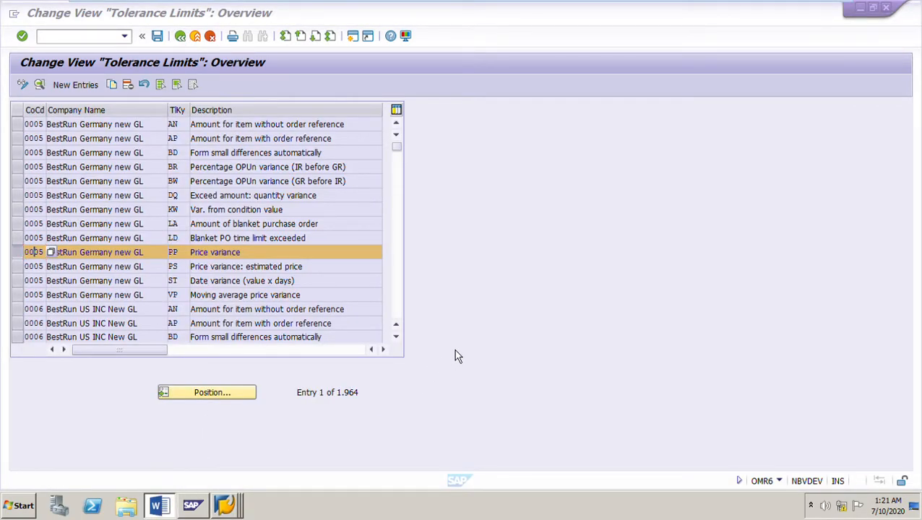
Switch to the Word document and read the final paragraph on blocking reason Other Variance
{"action": "key", "text": "alt+Tab"}
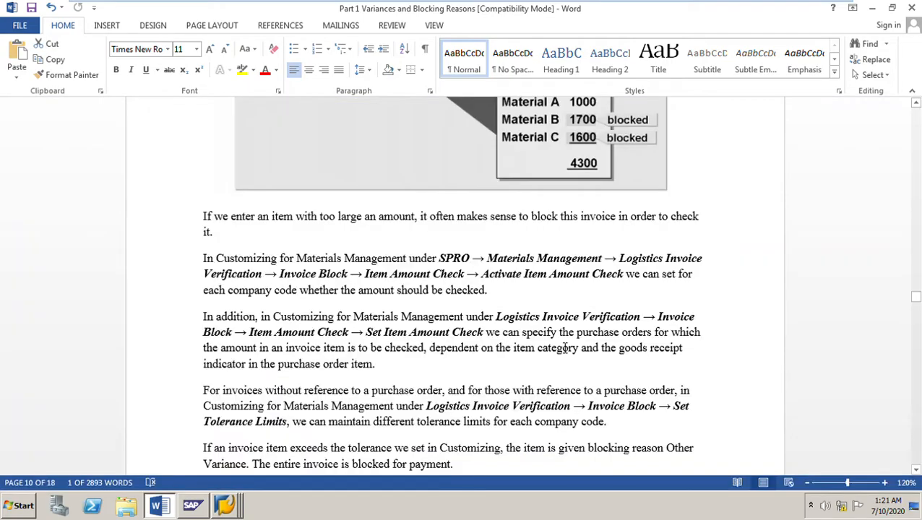
{"action": "scroll", "coordinate": [598, 377], "scroll_direction": "down", "scroll_amount": 3}
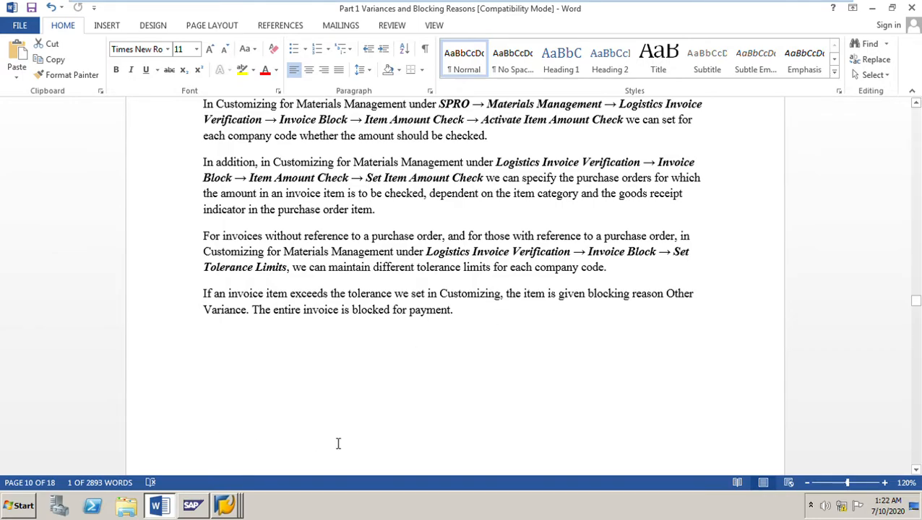
Switch to the purchase order session in SAP, start transaction MIRO, and enter company code 1111
{"action": "mouse_move", "coordinate": [235, 512]}
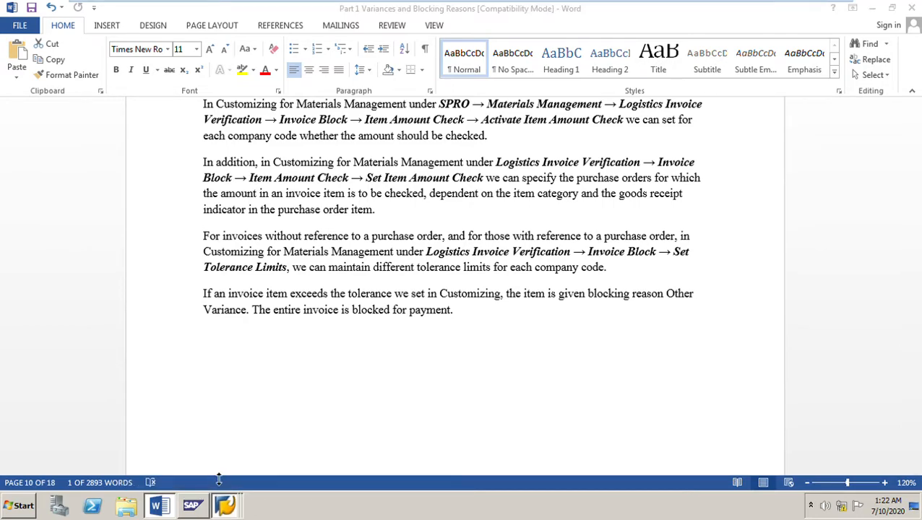
{"action": "right_click", "coordinate": [224, 506]}
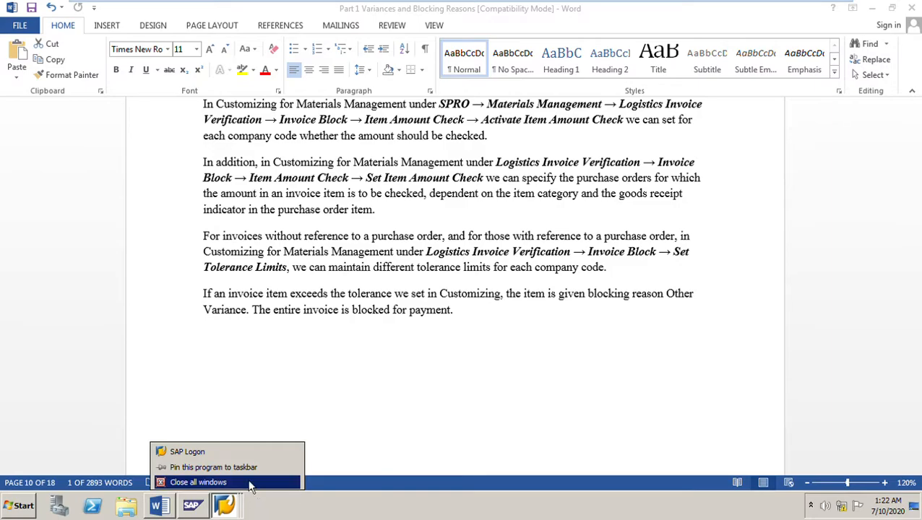
{"action": "left_click", "coordinate": [371, 438]}
{"action": "left_click", "coordinate": [243, 508]}
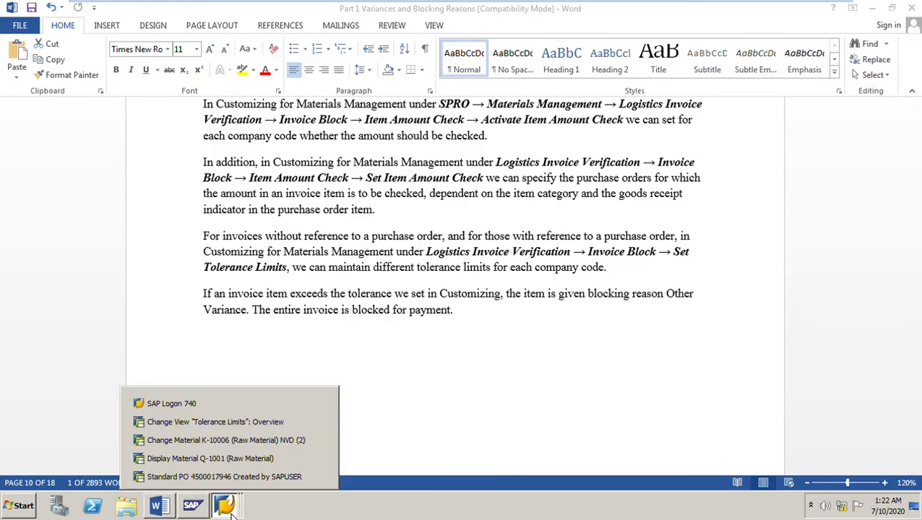
{"action": "left_click", "coordinate": [174, 479]}
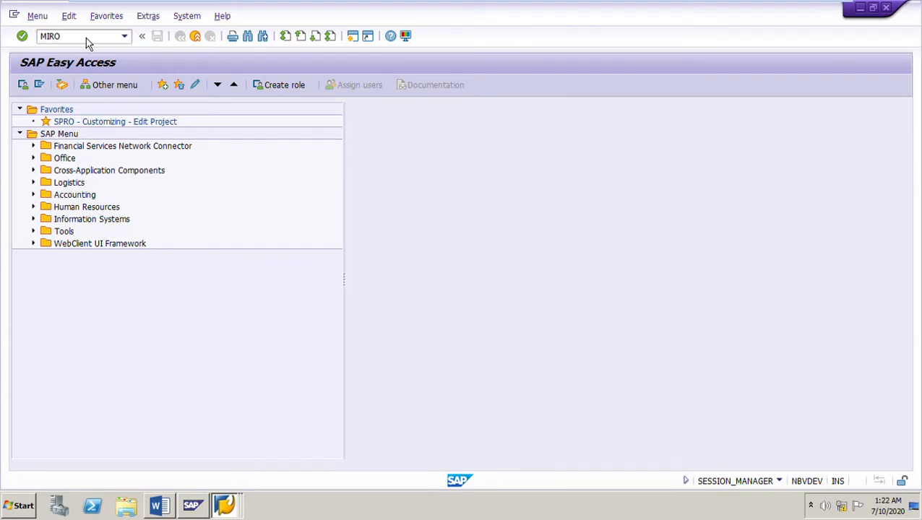
{"action": "key", "text": "Return"}
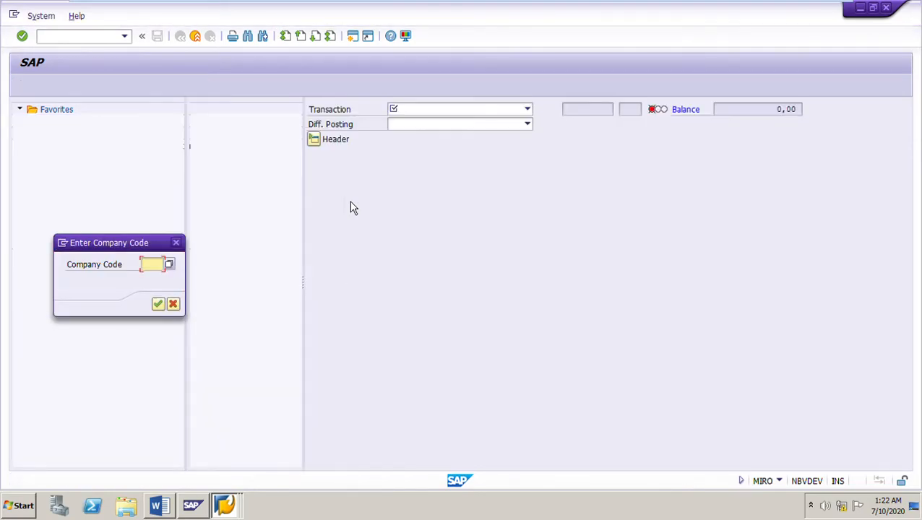
{"action": "type", "text": "1111"}
{"action": "key", "text": "Return"}
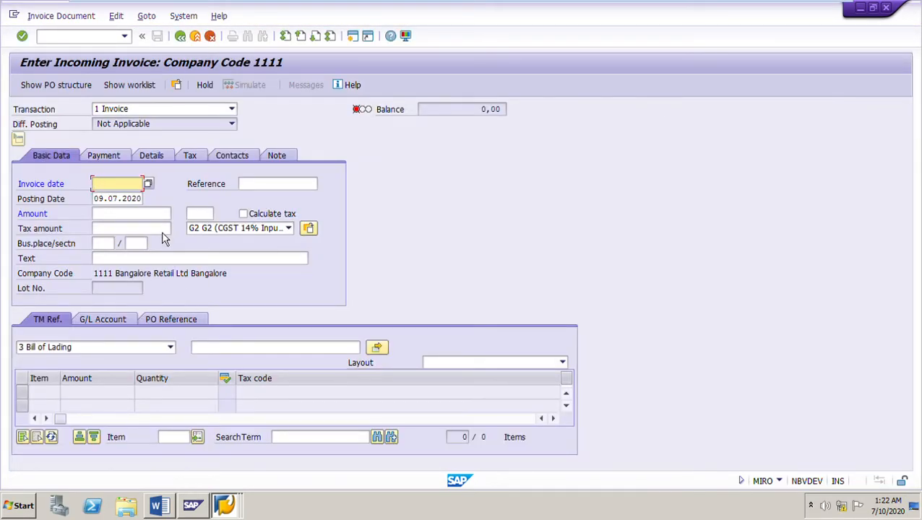
Set the invoice date of the incoming invoice to 09.07.2020
{"action": "left_click", "coordinate": [120, 185]}
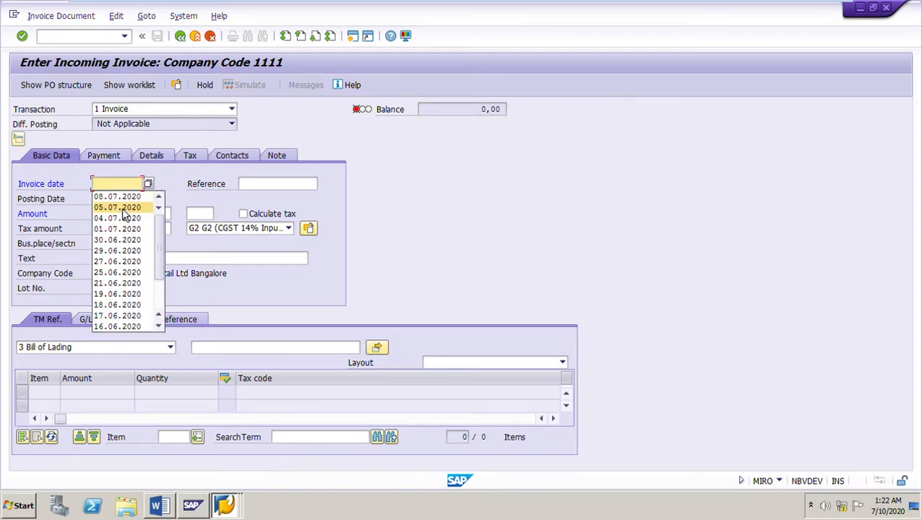
{"action": "left_click", "coordinate": [121, 195]}
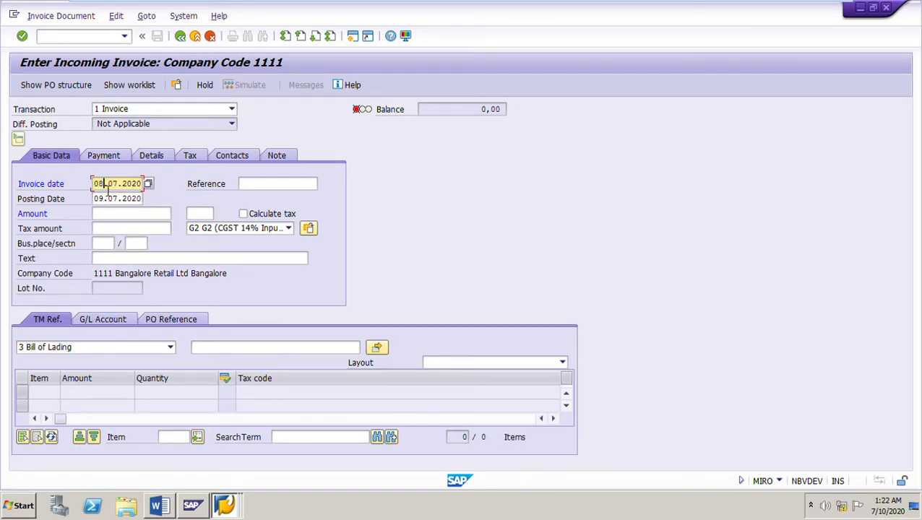
{"action": "key", "text": "BackSpace"}
{"action": "type", "text": "9"}
{"action": "key", "text": "Return"}
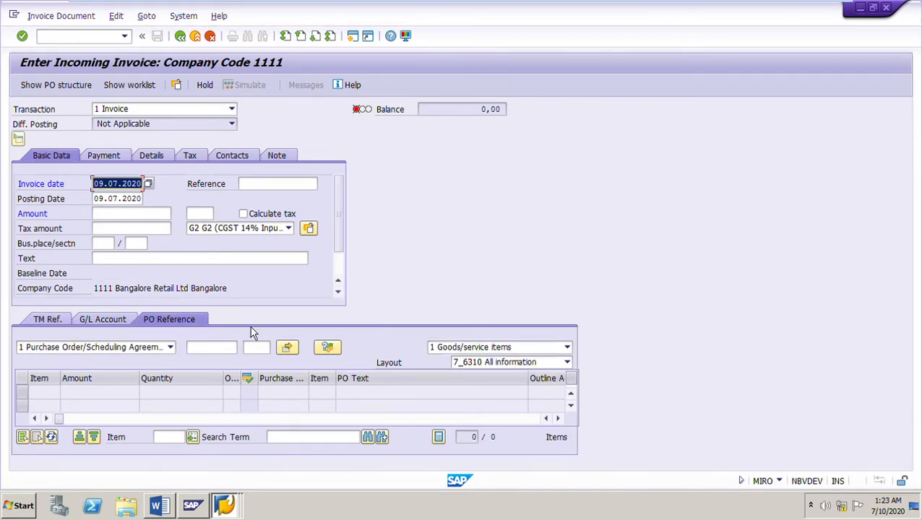
Reference the most recent purchase order from the entry history and set the tax code to S2 (Input Tax 10%)
{"action": "left_click", "coordinate": [206, 348]}
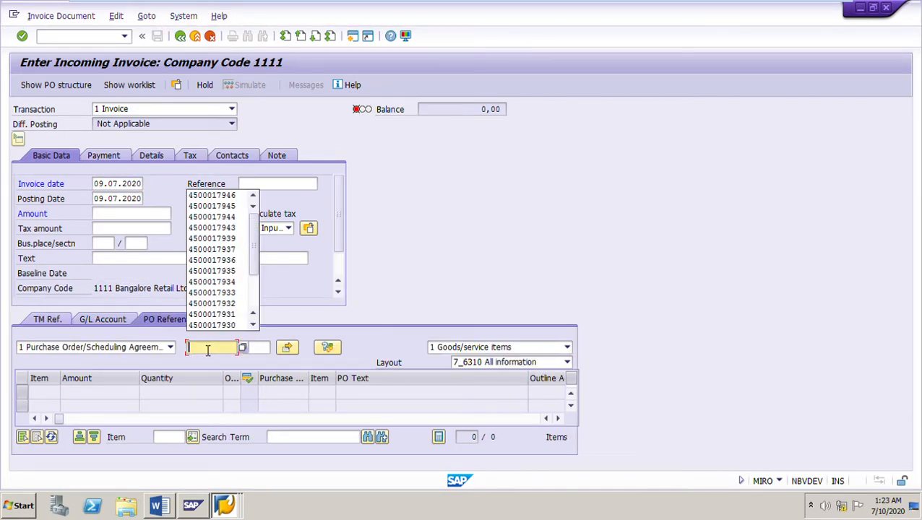
{"action": "left_click", "coordinate": [217, 195]}
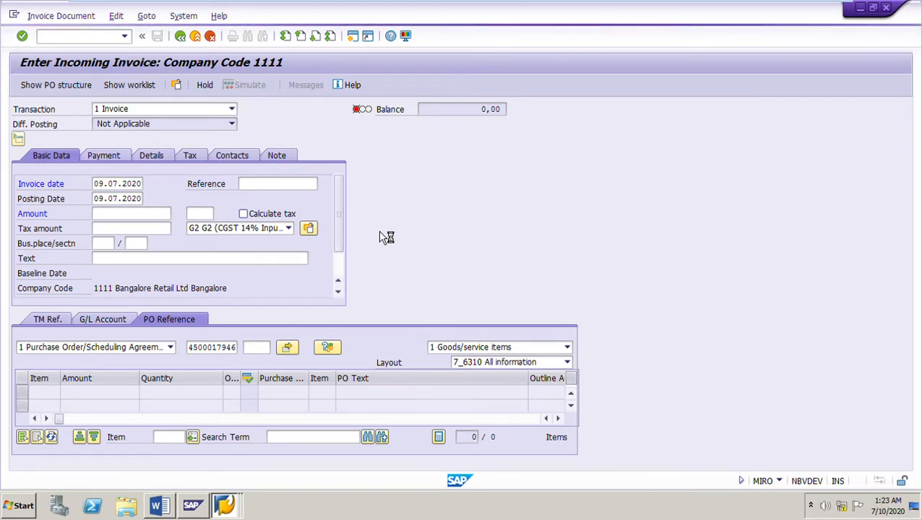
{"action": "left_click", "coordinate": [294, 232]}
{"action": "left_click", "coordinate": [217, 303]}
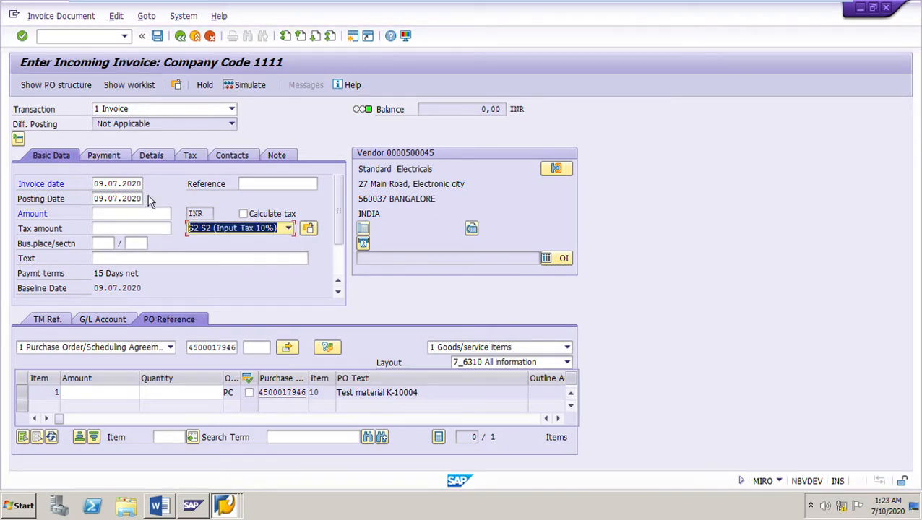
Set the payment block of the incoming invoice to A Blocked for payment
{"action": "left_click", "coordinate": [114, 161]}
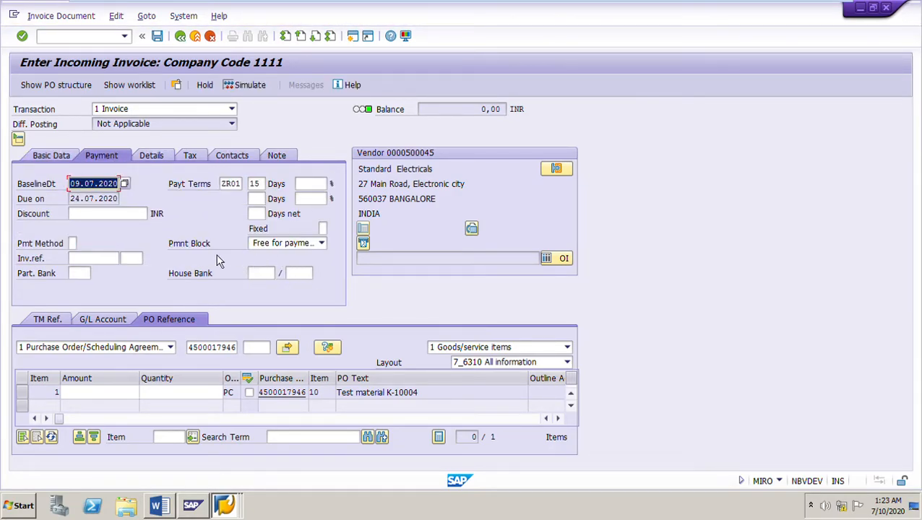
{"action": "left_click", "coordinate": [322, 243]}
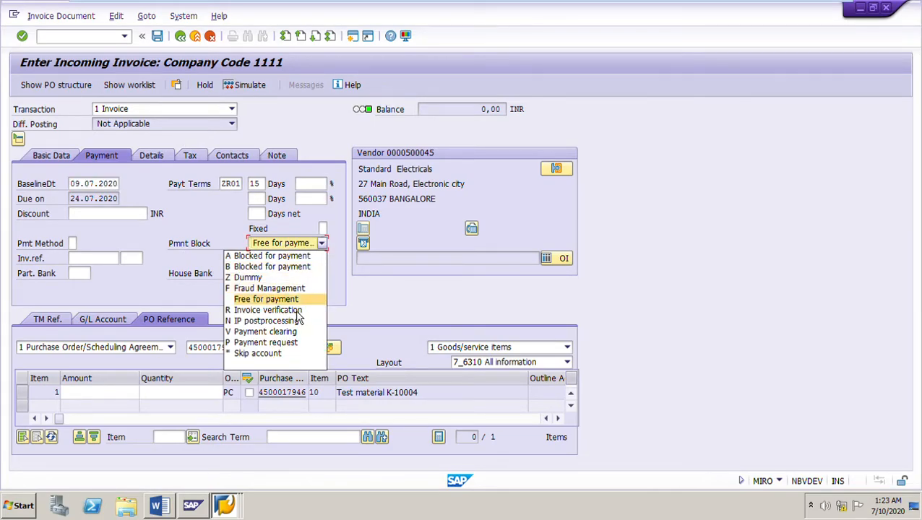
{"action": "left_click", "coordinate": [281, 257]}
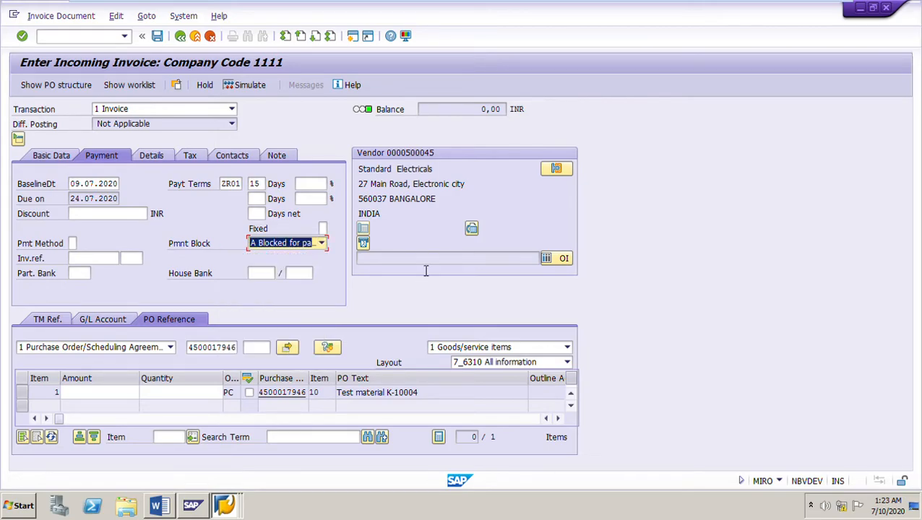
Look at the Tolerance Limits overview illustration in the Word document and return to the incoming invoice in SAP
{"action": "left_click", "coordinate": [163, 507]}
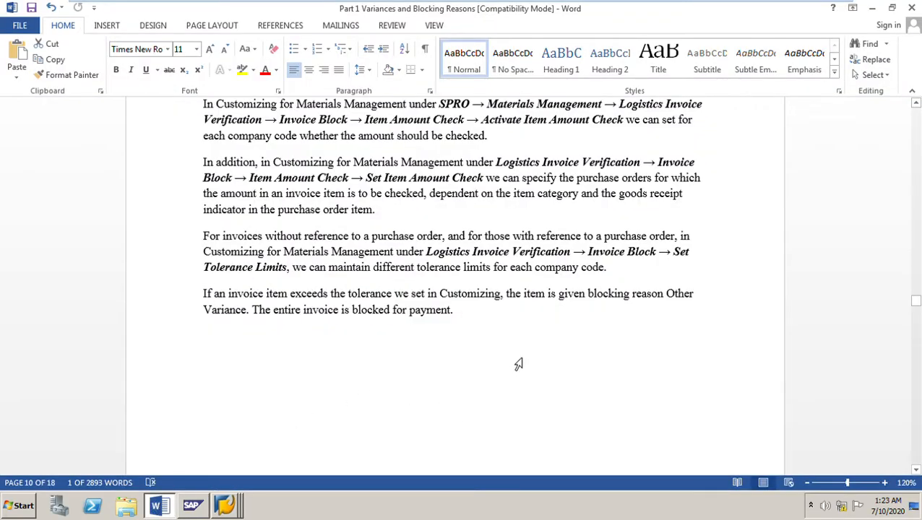
{"action": "scroll", "coordinate": [528, 364], "scroll_direction": "down", "scroll_amount": 5}
{"action": "scroll", "coordinate": [520, 370], "scroll_direction": "down", "scroll_amount": 2}
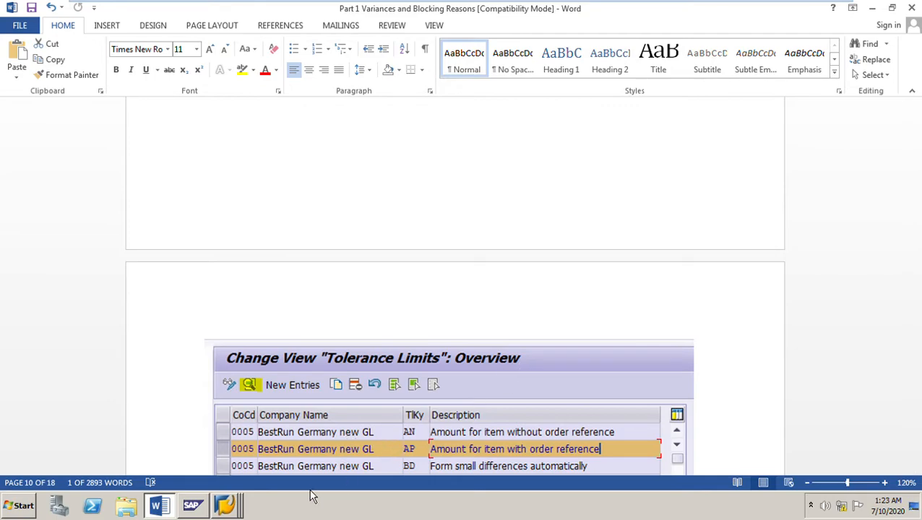
{"action": "left_click", "coordinate": [225, 505]}
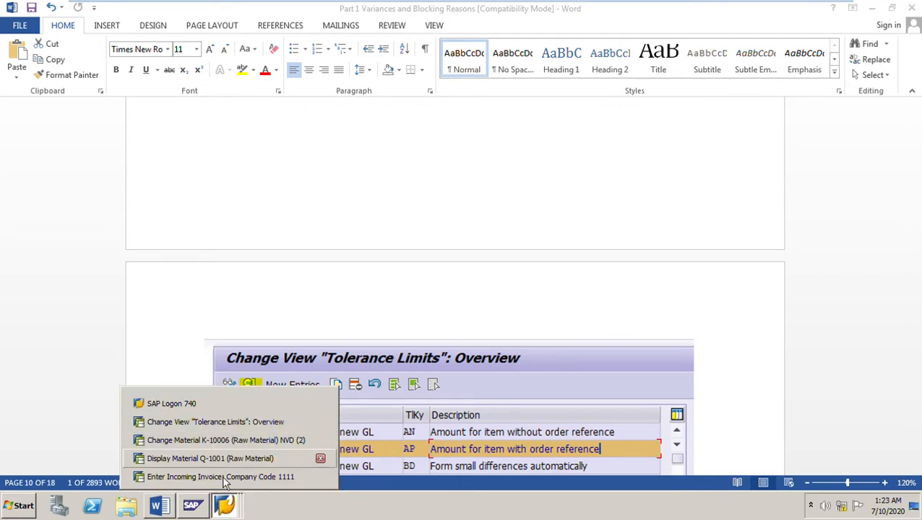
{"action": "left_click", "coordinate": [223, 484]}
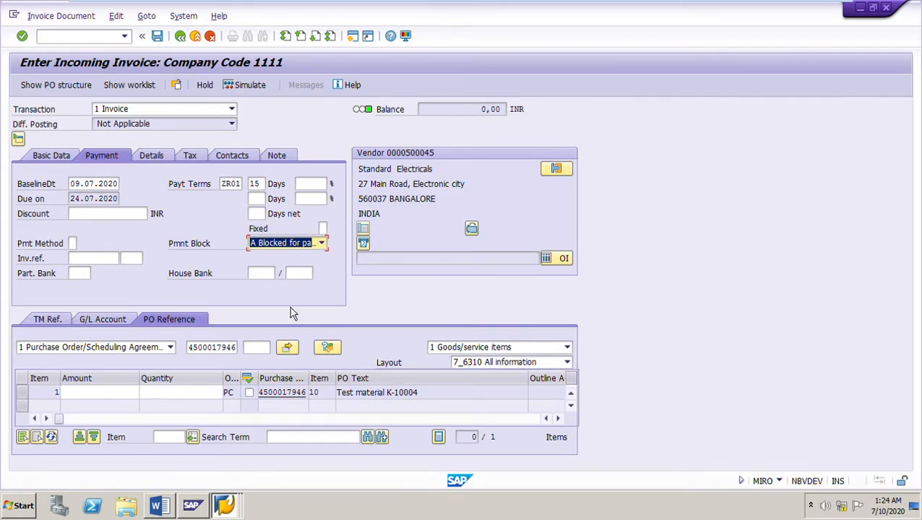
Switch to the Word document and review the Tolerance Limits illustrations for key AP and the note on the Check limit option
{"action": "left_click", "coordinate": [170, 508]}
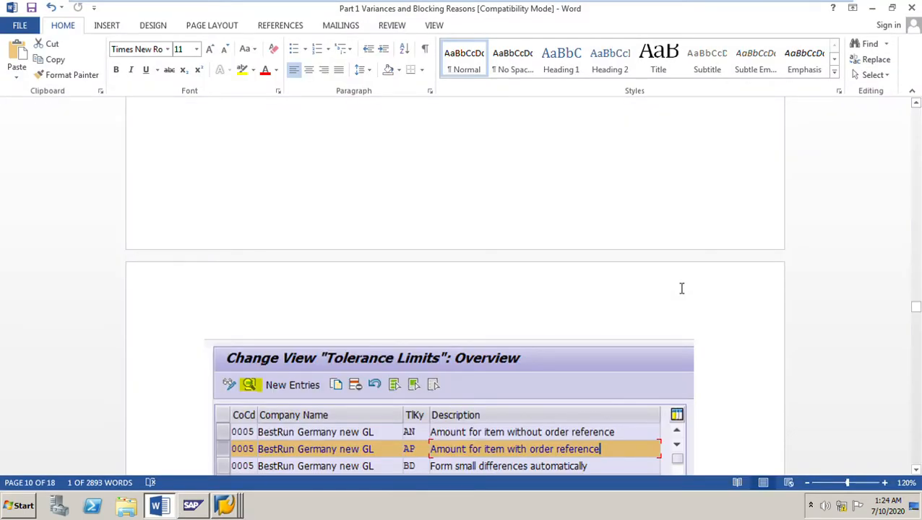
{"action": "scroll", "coordinate": [681, 289], "scroll_direction": "down", "scroll_amount": 5}
{"action": "scroll", "coordinate": [677, 297], "scroll_direction": "down", "scroll_amount": 8}
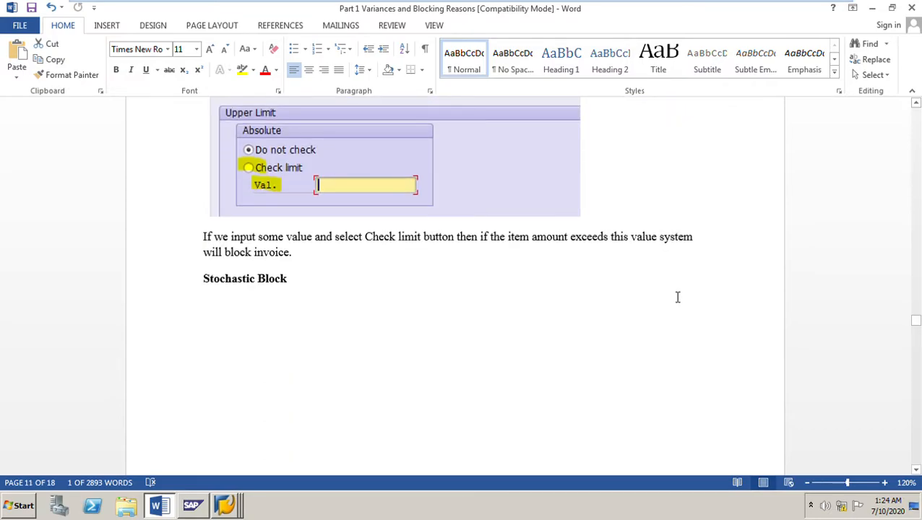
{"action": "scroll", "coordinate": [677, 297], "scroll_direction": "up", "scroll_amount": 7}
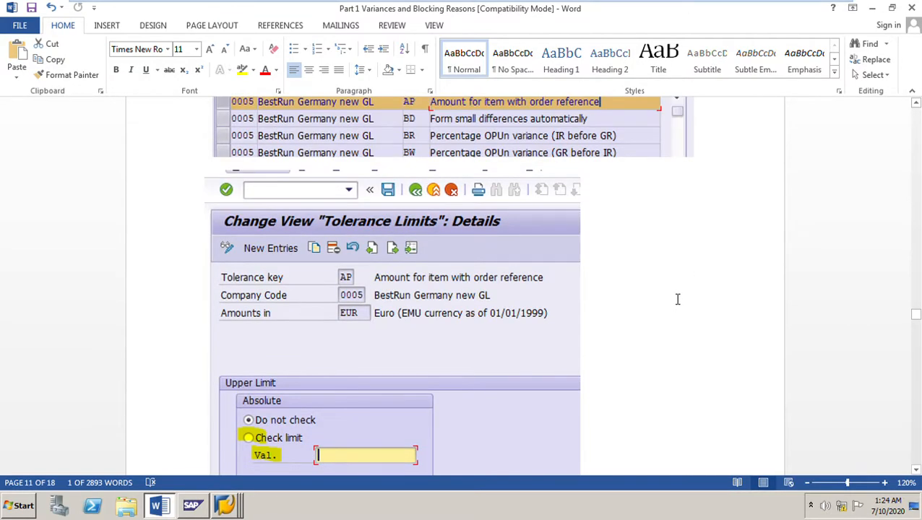
{"action": "scroll", "coordinate": [678, 299], "scroll_direction": "up", "scroll_amount": 1}
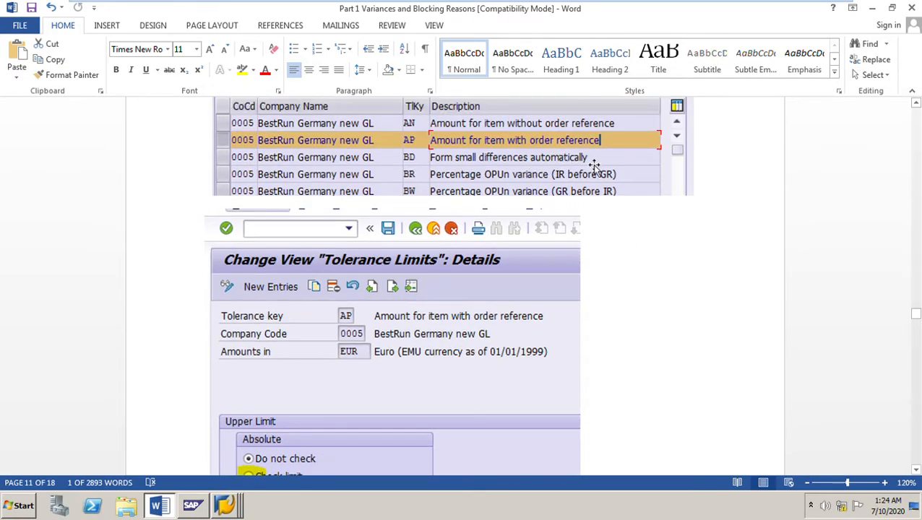
{"action": "scroll", "coordinate": [609, 307], "scroll_direction": "down", "scroll_amount": 2}
{"action": "scroll", "coordinate": [610, 308], "scroll_direction": "up", "scroll_amount": 9}
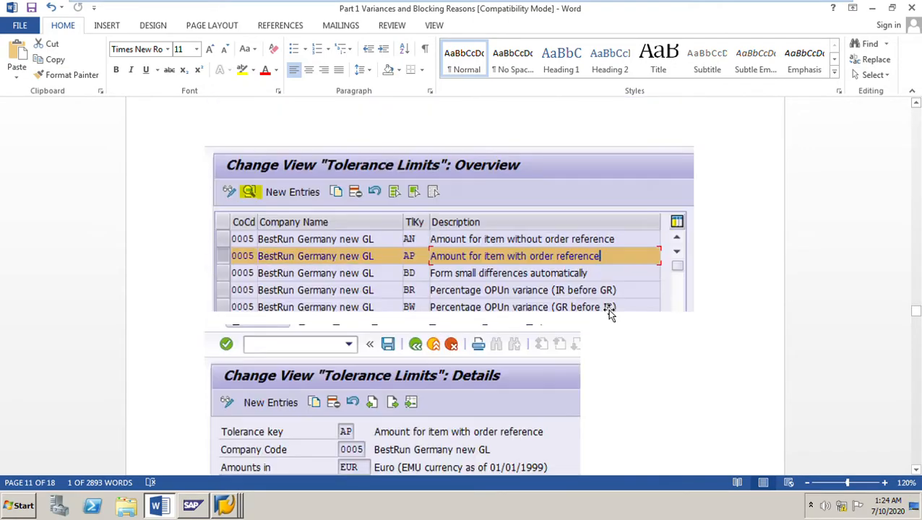
{"action": "scroll", "coordinate": [609, 309], "scroll_direction": "up", "scroll_amount": 4}
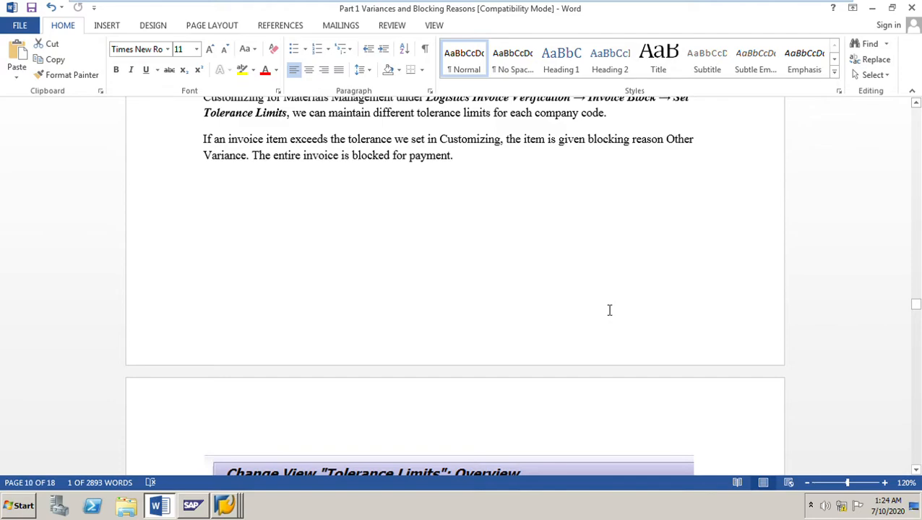
{"action": "scroll", "coordinate": [609, 310], "scroll_direction": "up", "scroll_amount": 2}
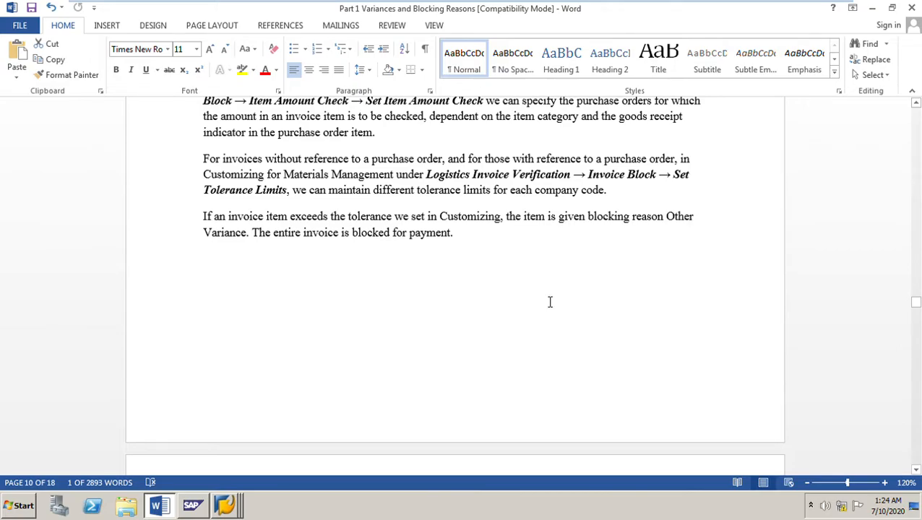
{"action": "scroll", "coordinate": [549, 302], "scroll_direction": "down", "scroll_amount": 11}
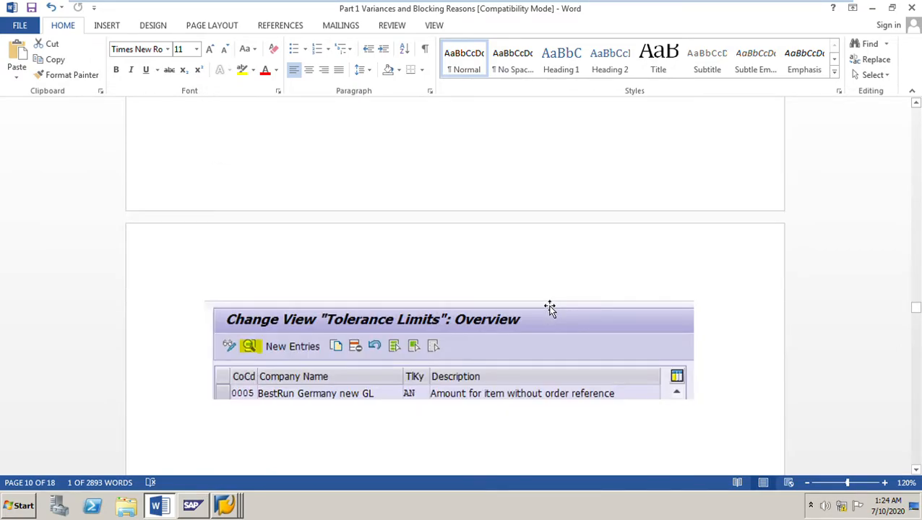
{"action": "scroll", "coordinate": [549, 310], "scroll_direction": "down", "scroll_amount": 3}
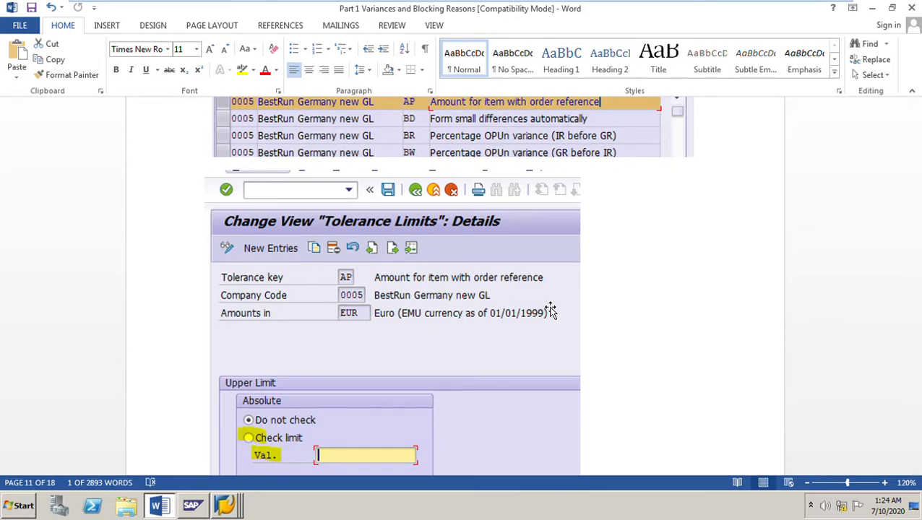
{"action": "scroll", "coordinate": [550, 312], "scroll_direction": "down", "scroll_amount": 2}
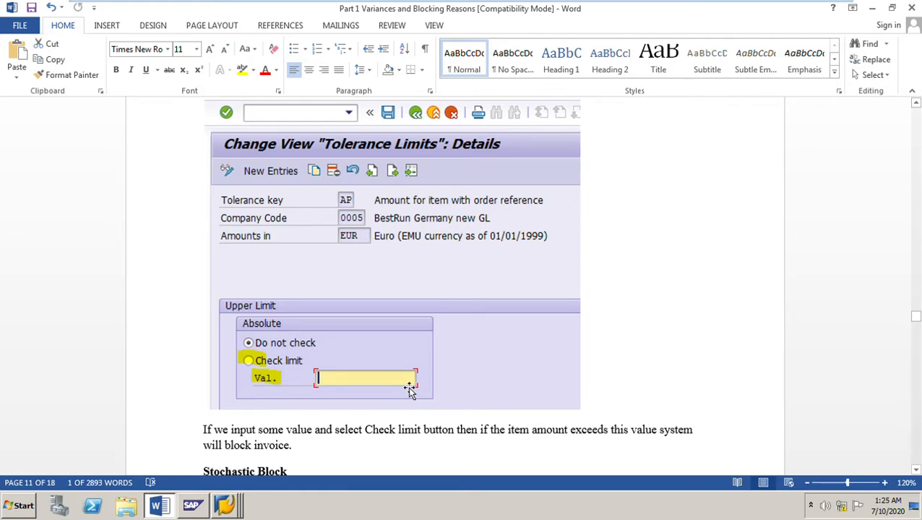
Switch to Tolerance Limits in SAP, open the details of key AP for company code 0005, and enter 5000 as the absolute upper limit value
{"action": "left_click", "coordinate": [230, 511]}
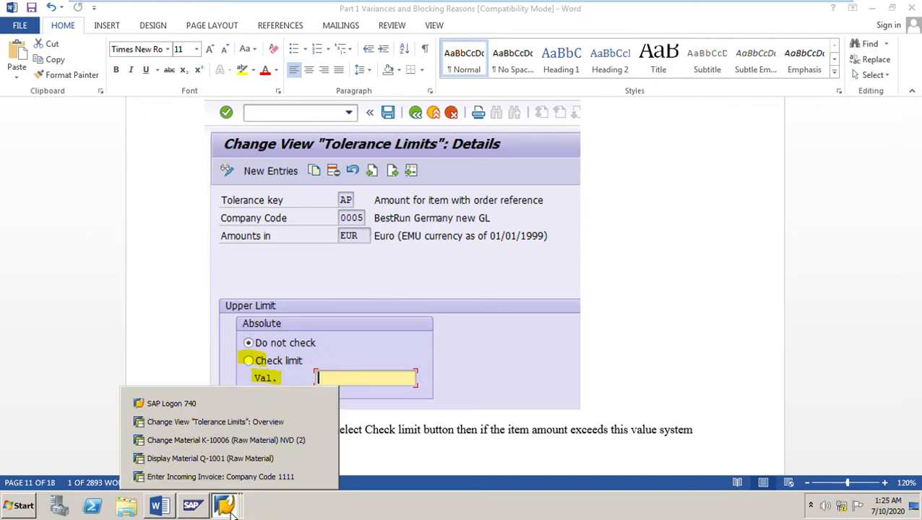
{"action": "left_click", "coordinate": [316, 421]}
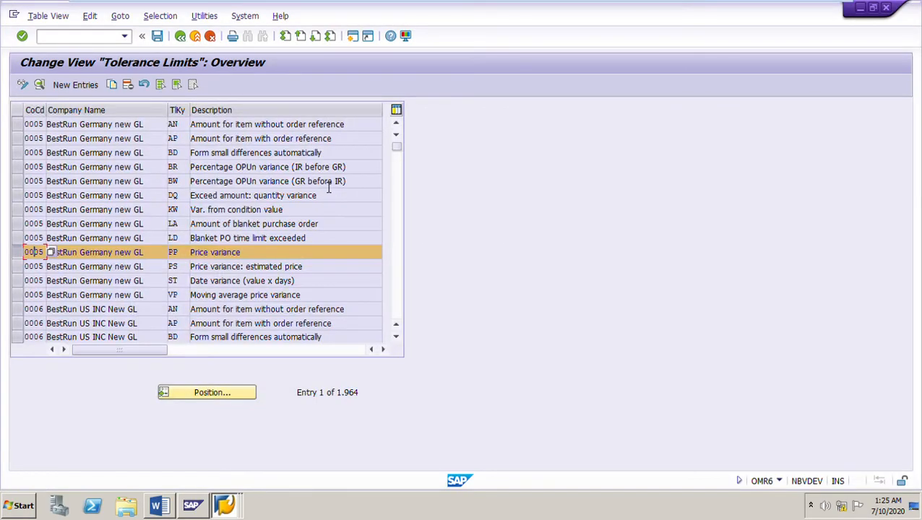
{"action": "left_click", "coordinate": [19, 254]}
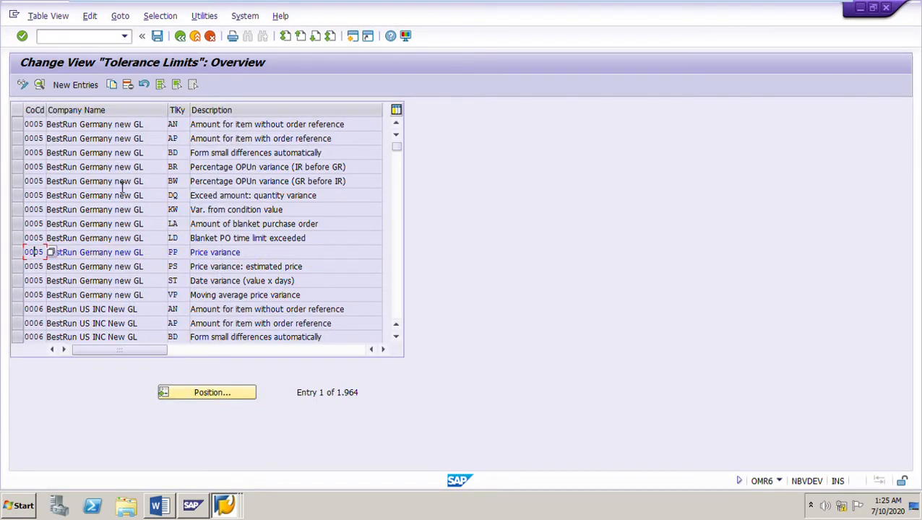
{"action": "left_click", "coordinate": [17, 138]}
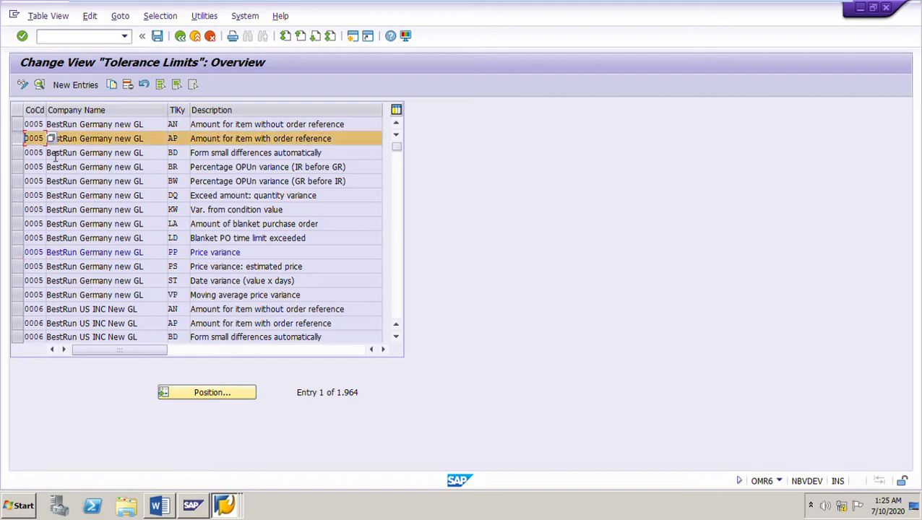
{"action": "left_click", "coordinate": [39, 84]}
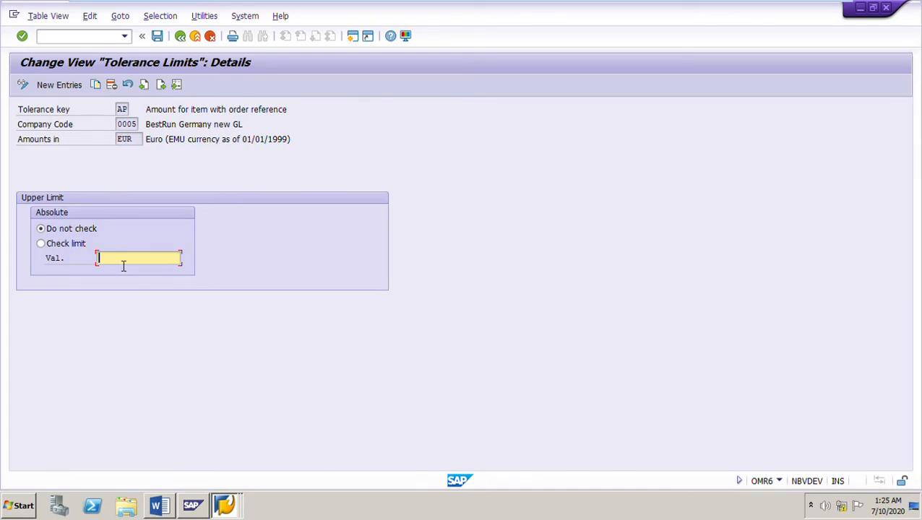
{"action": "type", "text": "5000"}
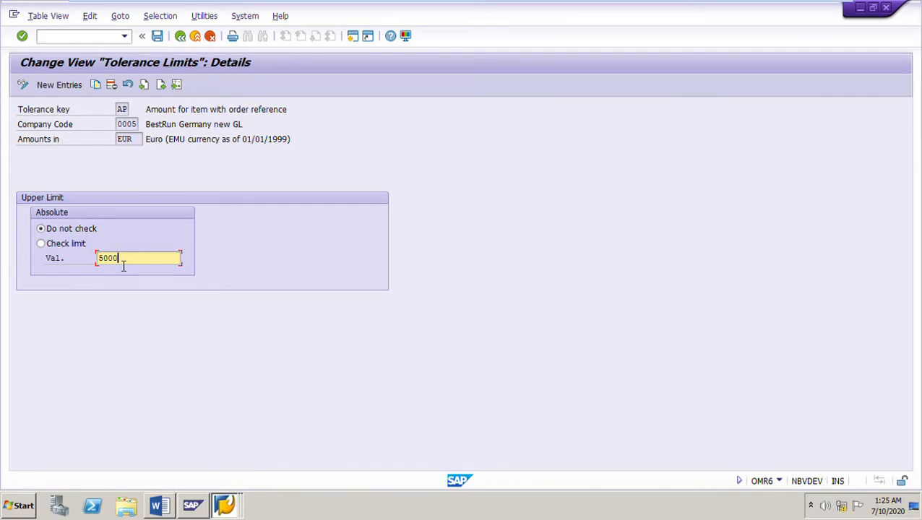
Activate the Check limit option for tolerance key AP in company code 0005 and return to the Tolerance Limits overview
{"action": "left_click", "coordinate": [47, 247]}
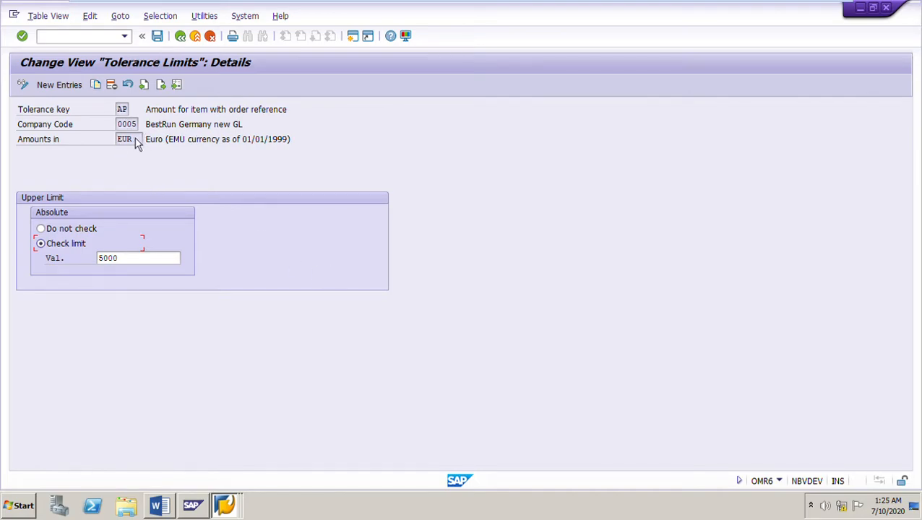
{"action": "double_click", "coordinate": [124, 125]}
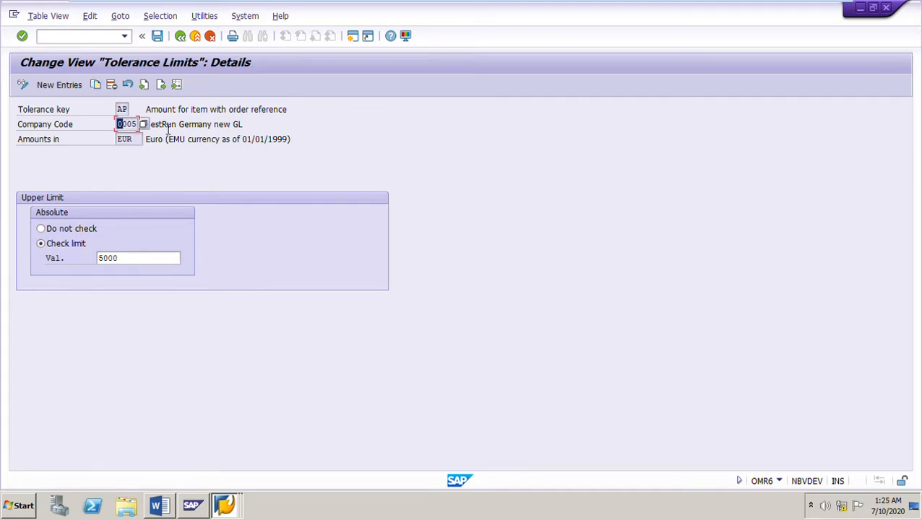
{"action": "double_click", "coordinate": [136, 264]}
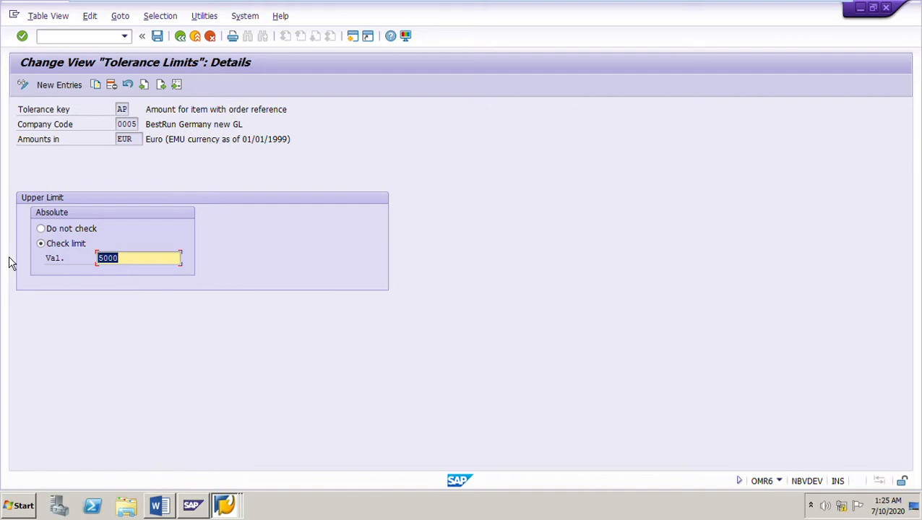
{"action": "left_click", "coordinate": [188, 44]}
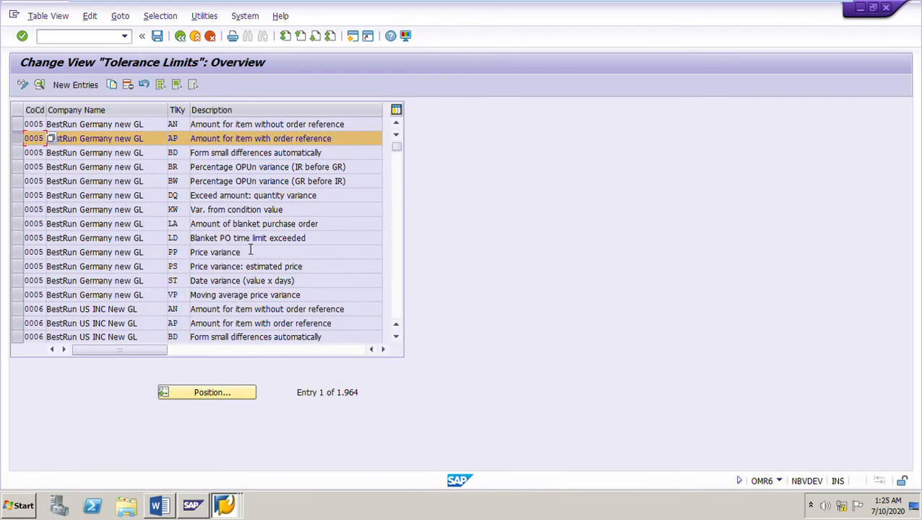
{"action": "double_click", "coordinate": [172, 138]}
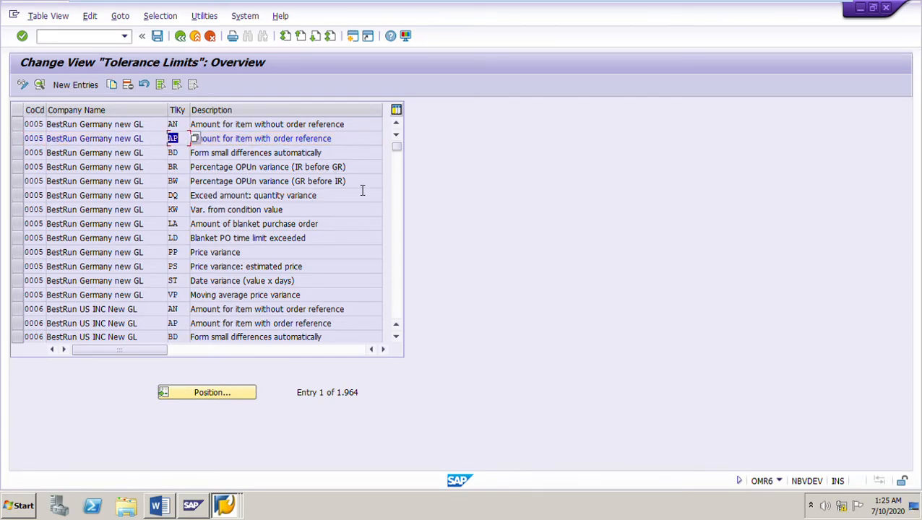
Switch to the Word document and read the Stochastic Block section, including its illustration and explanation
{"action": "left_click", "coordinate": [159, 506]}
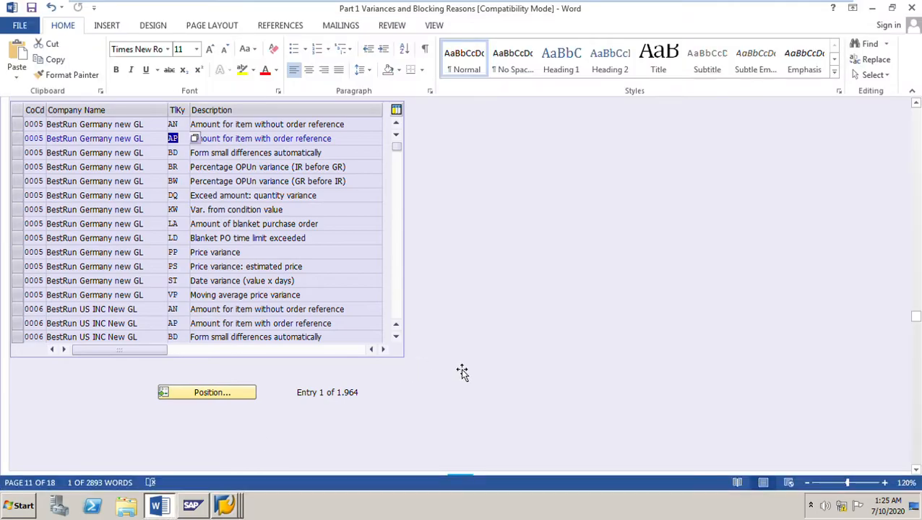
{"action": "scroll", "coordinate": [477, 365], "scroll_direction": "down", "scroll_amount": 5}
{"action": "scroll", "coordinate": [515, 360], "scroll_direction": "down", "scroll_amount": 3}
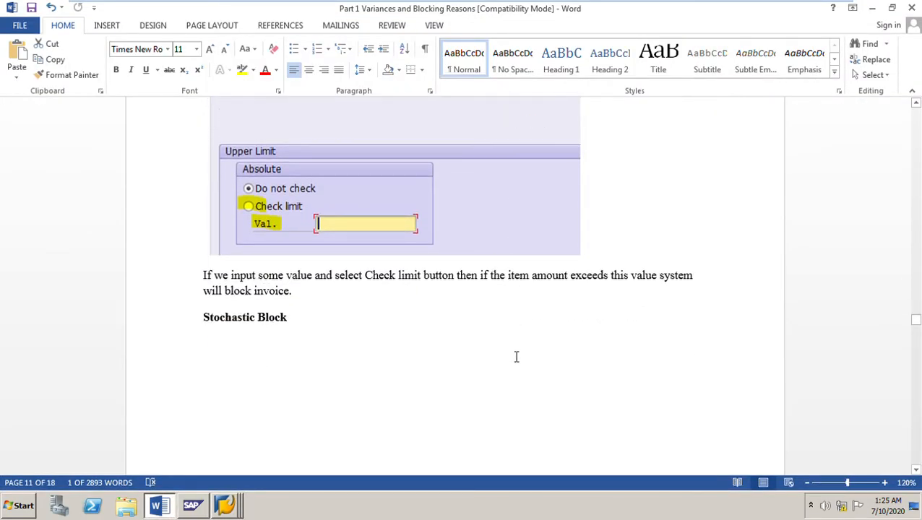
{"action": "scroll", "coordinate": [515, 357], "scroll_direction": "down", "scroll_amount": 2}
{"action": "left_click", "coordinate": [202, 206]}
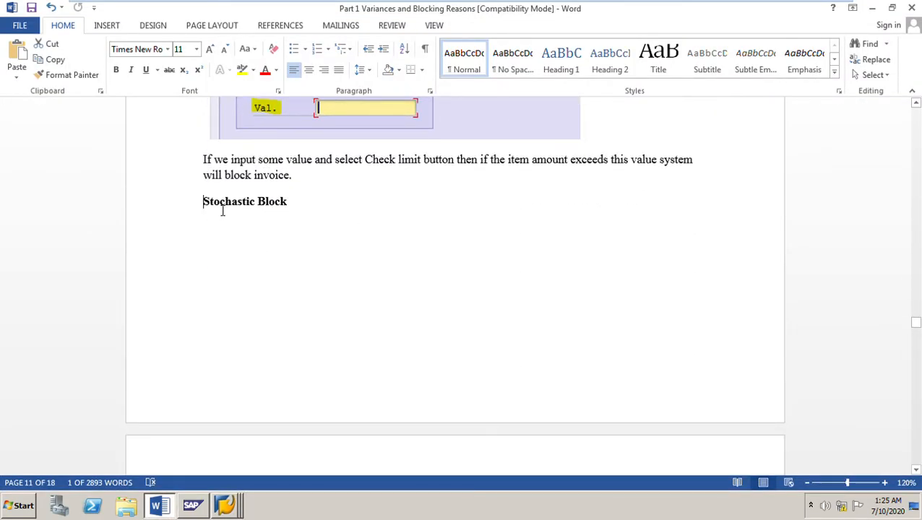
{"action": "left_click_drag", "start_coordinate": [212, 210], "coordinate": [372, 216]}
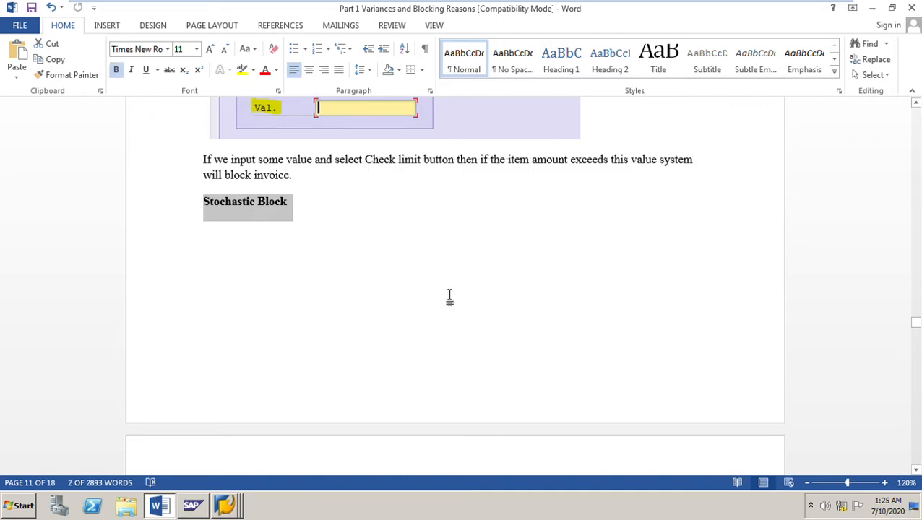
{"action": "scroll", "coordinate": [449, 298], "scroll_direction": "down", "scroll_amount": 7}
{"action": "scroll", "coordinate": [448, 299], "scroll_direction": "down", "scroll_amount": 4}
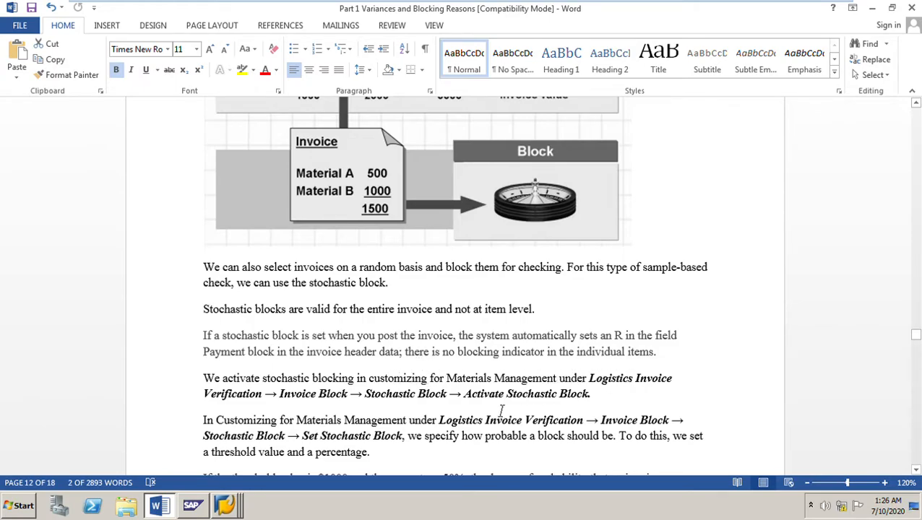
Switch to the incoming invoice for company code 1111 in SAP and set its payment block to R Invoice verification
{"action": "right_click", "coordinate": [223, 506]}
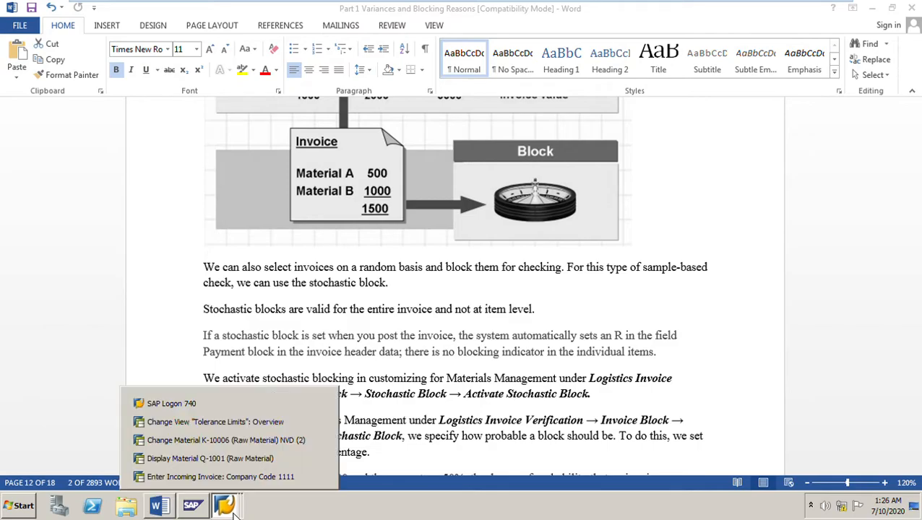
{"action": "left_click", "coordinate": [218, 478]}
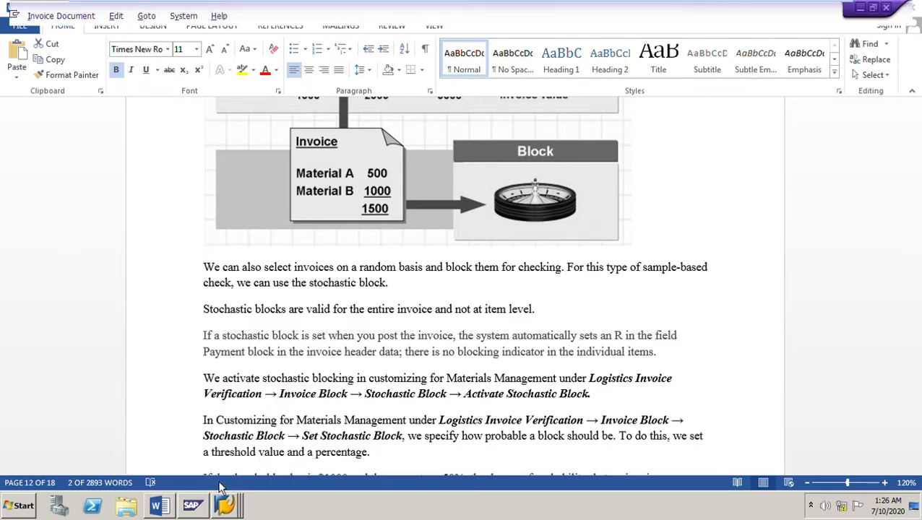
{"action": "left_click", "coordinate": [314, 249]}
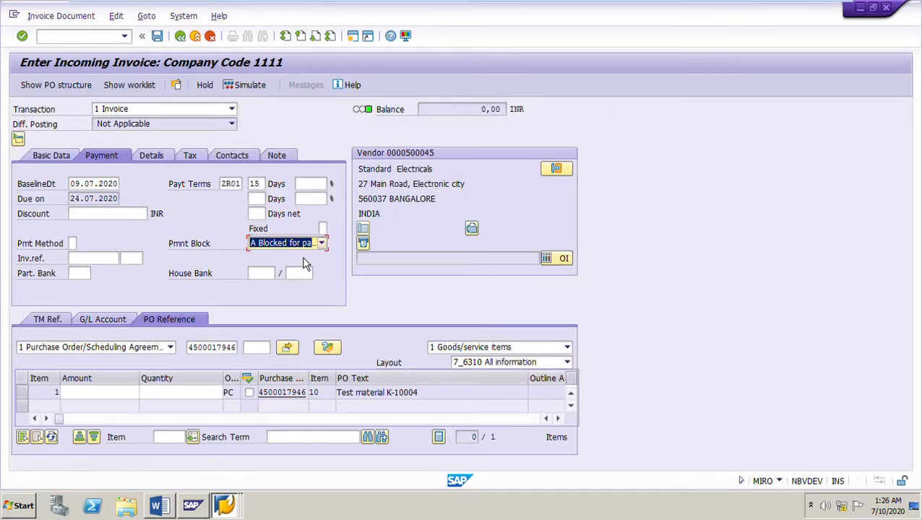
{"action": "left_click", "coordinate": [321, 243]}
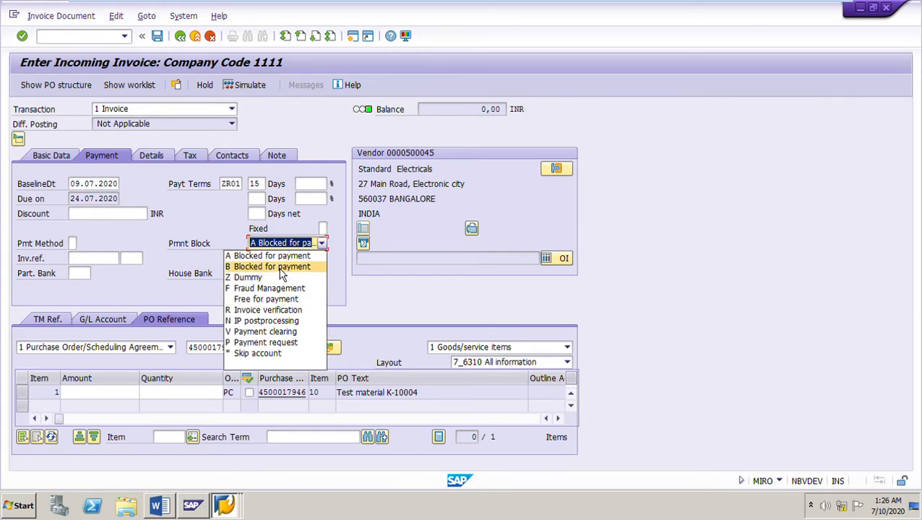
{"action": "left_click", "coordinate": [280, 313]}
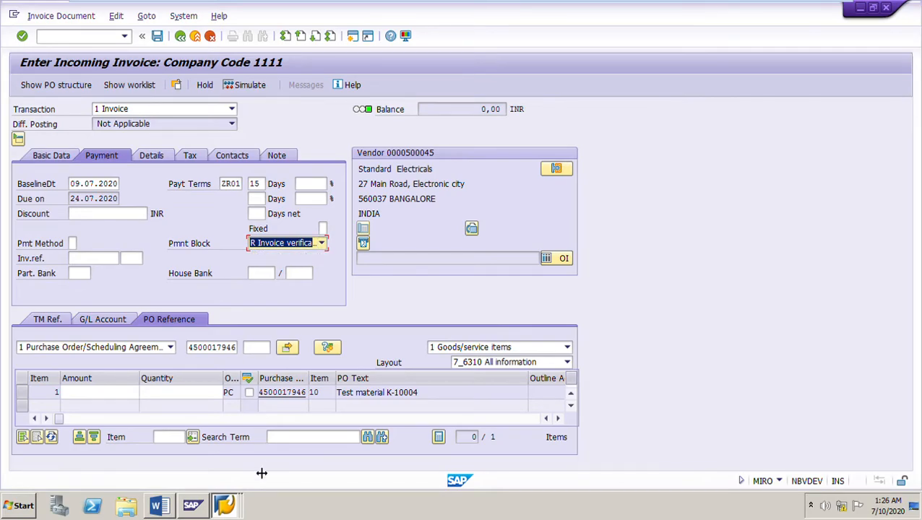
Compare the invoice's payment block with the Word note on stochastic blocks and read the customizing paths below it
{"action": "left_click", "coordinate": [171, 511]}
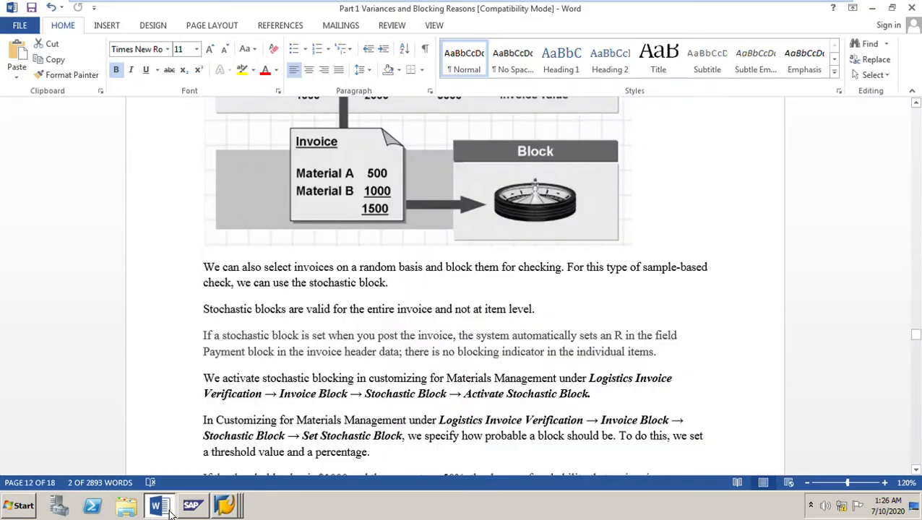
{"action": "left_click", "coordinate": [159, 505]}
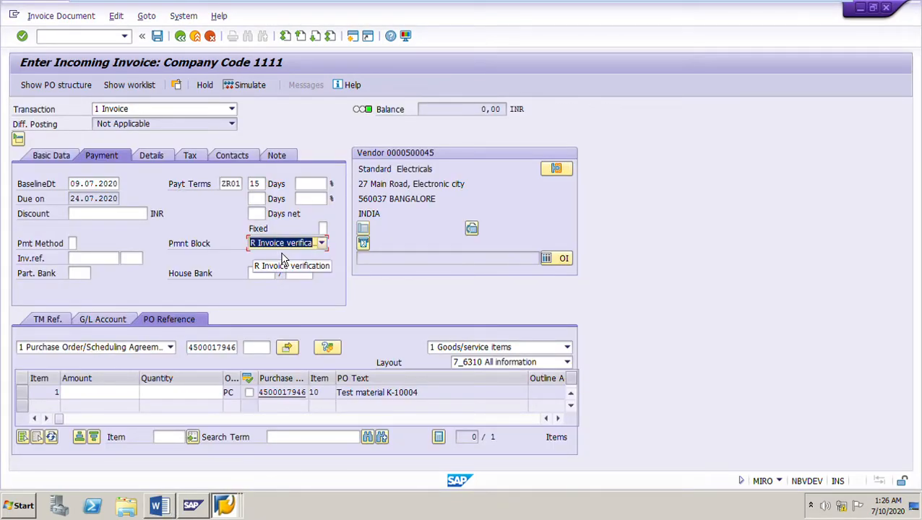
{"action": "left_click", "coordinate": [170, 505]}
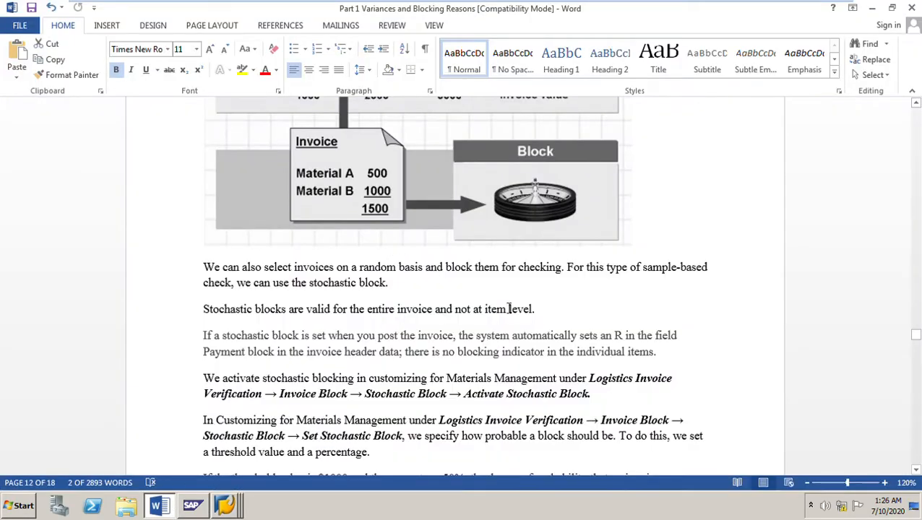
{"action": "scroll", "coordinate": [346, 322], "scroll_direction": "down", "scroll_amount": 2}
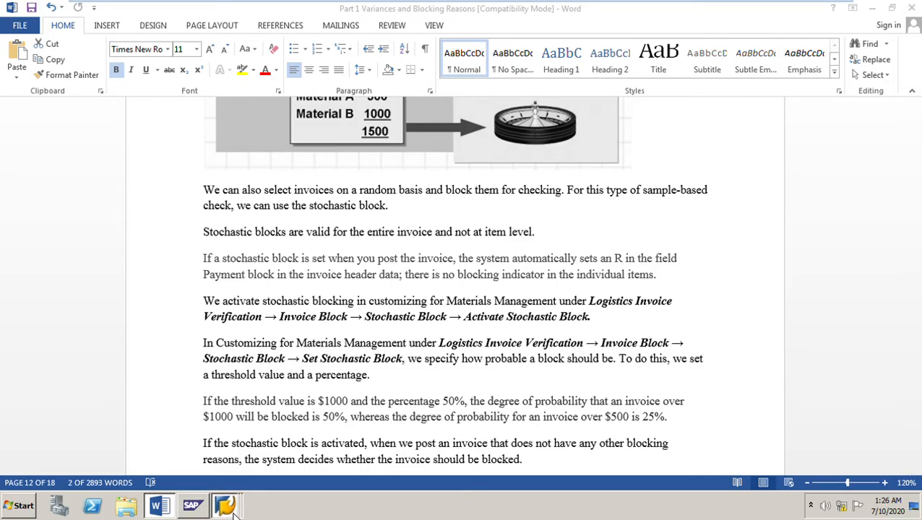
Switch to the Tolerance Limits overview in SAP and exit to the IMG without saving the changes
{"action": "mouse_move", "coordinate": [226, 506]}
{"action": "left_click", "coordinate": [210, 364]}
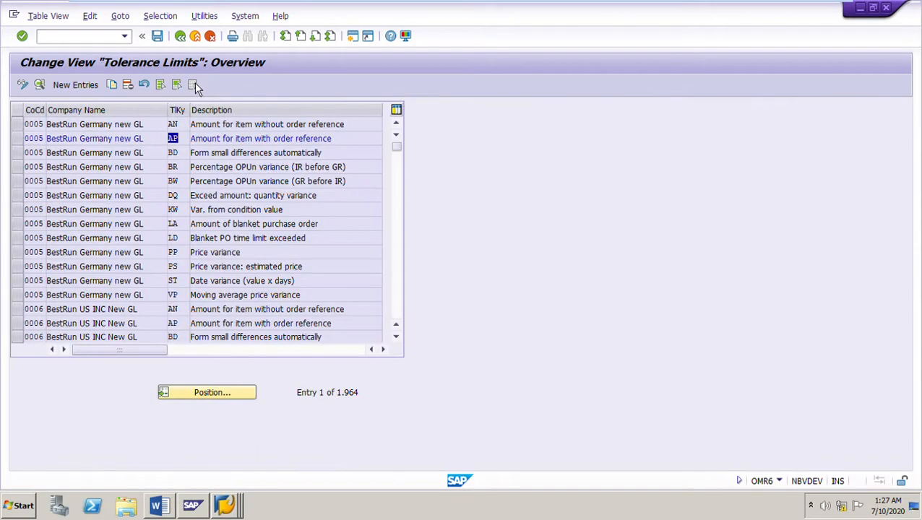
{"action": "left_click", "coordinate": [187, 43]}
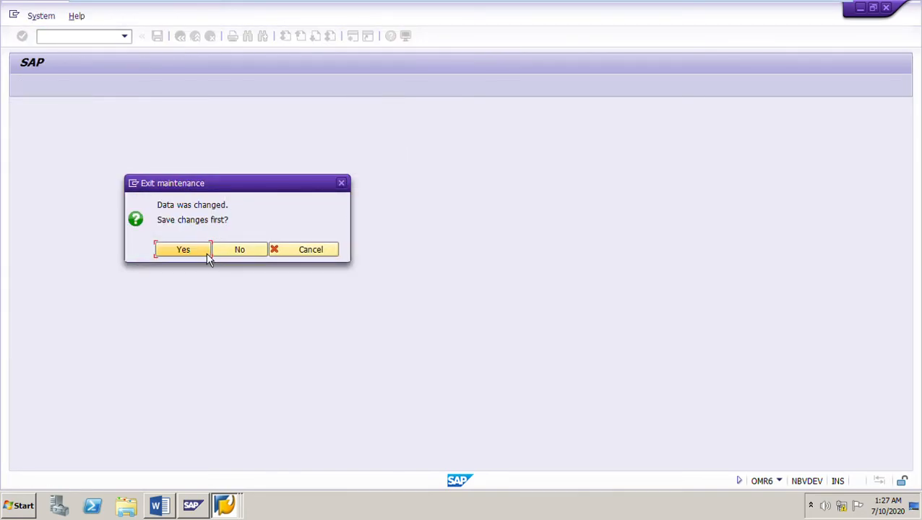
{"action": "left_click", "coordinate": [235, 253]}
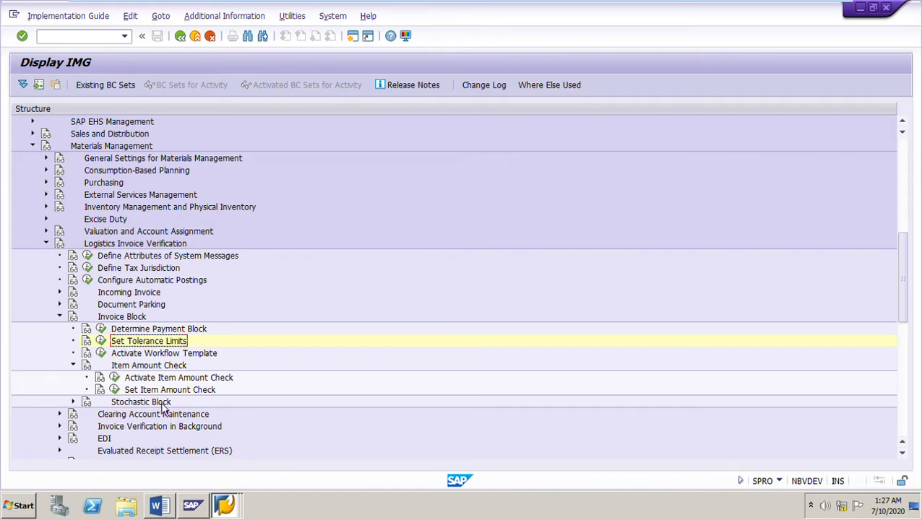
Open Activate Stochastic Block in the IMG, examine the Stochastic block setting of company code 1111, and return to the IMG
{"action": "left_click", "coordinate": [72, 402]}
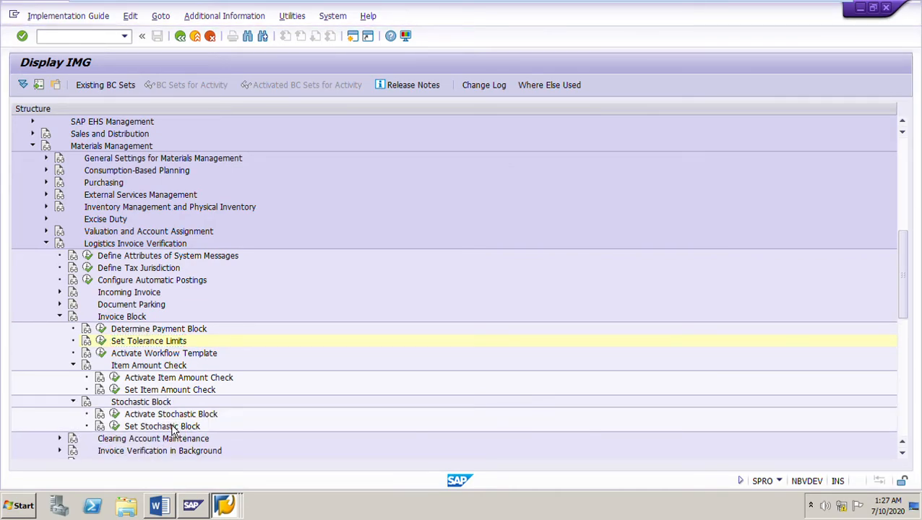
{"action": "left_click", "coordinate": [114, 414]}
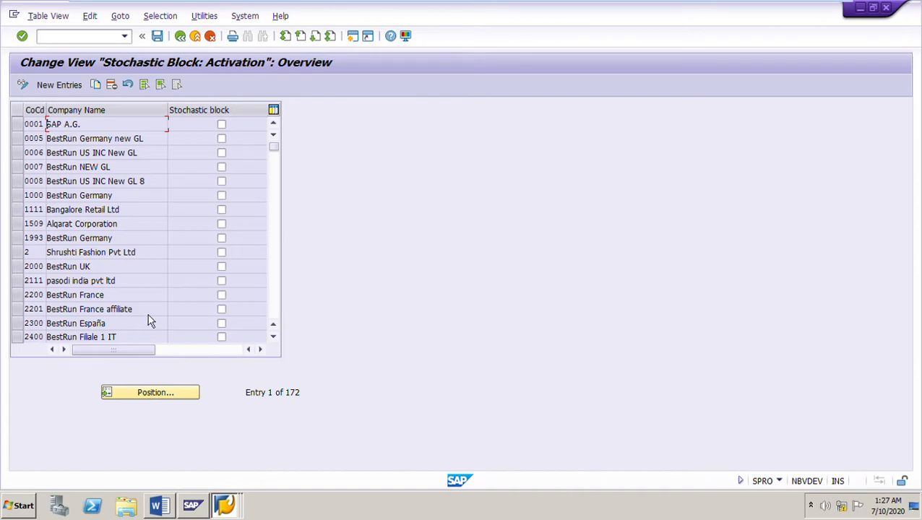
{"action": "left_click", "coordinate": [18, 209]}
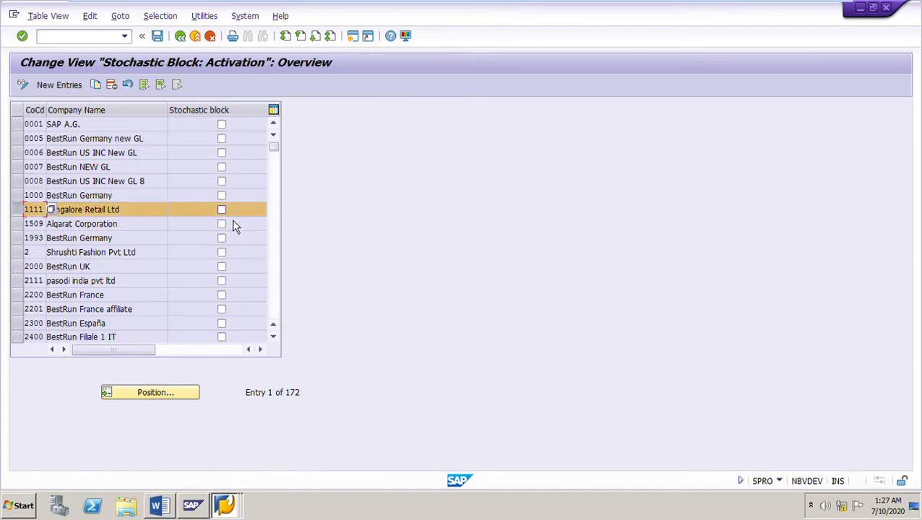
{"action": "left_click", "coordinate": [222, 210]}
{"action": "left_click", "coordinate": [230, 213]}
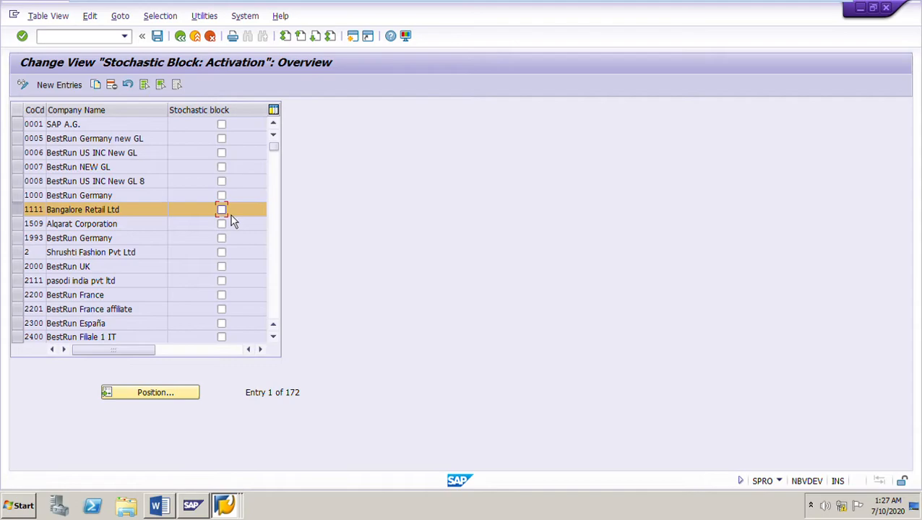
{"action": "left_click", "coordinate": [183, 41]}
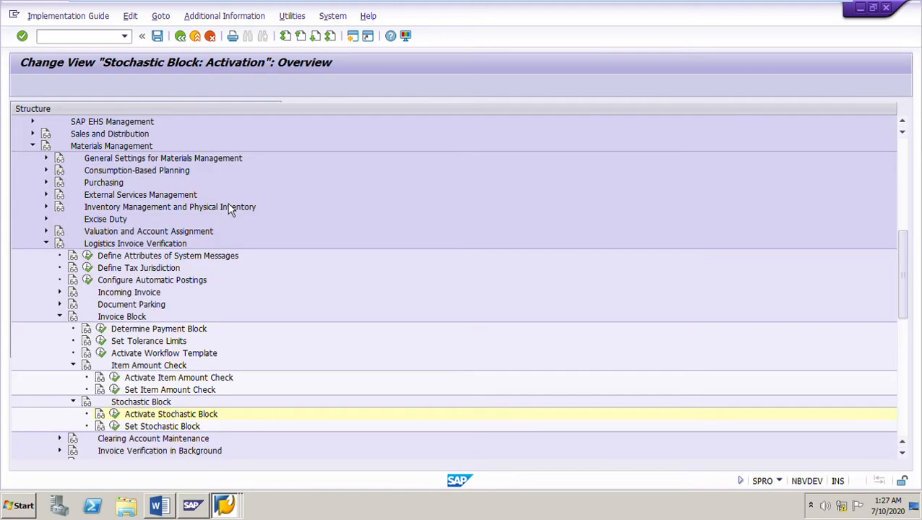
Check the Word note on setting the stochastic block, then examine company code 1111's threshold value and percentage in SAP's Stochastic Block values
{"action": "left_click", "coordinate": [164, 506]}
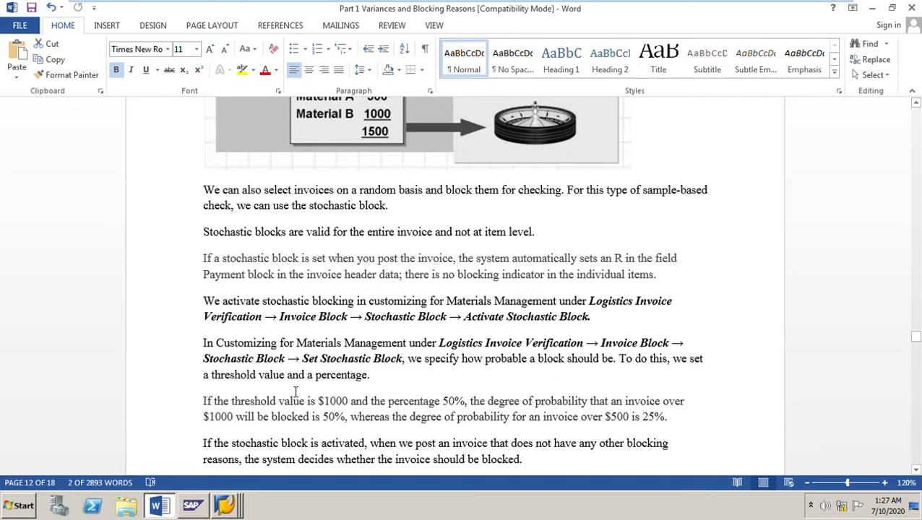
{"action": "right_click", "coordinate": [228, 505]}
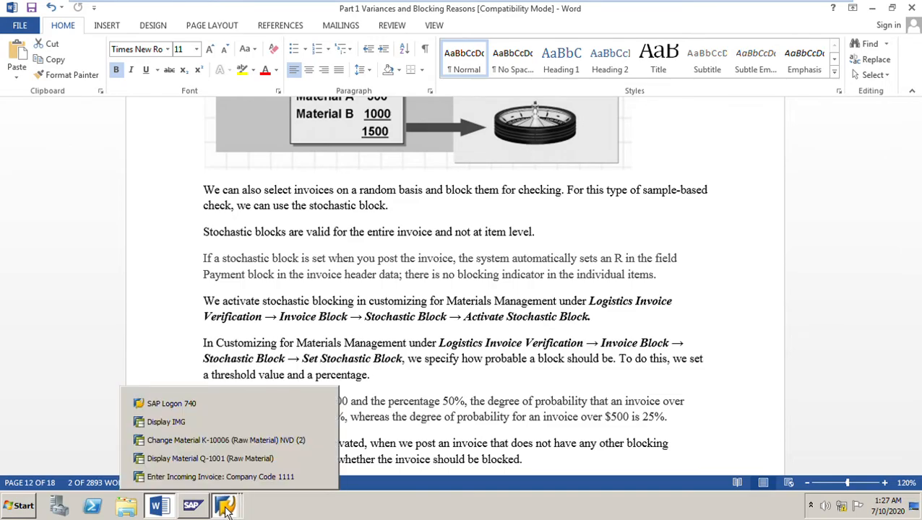
{"action": "left_click", "coordinate": [194, 424]}
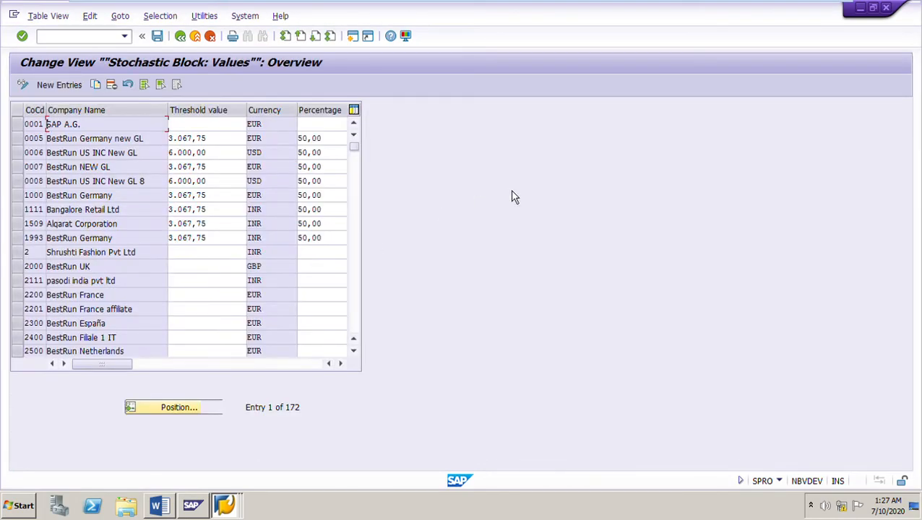
{"action": "left_click", "coordinate": [16, 210]}
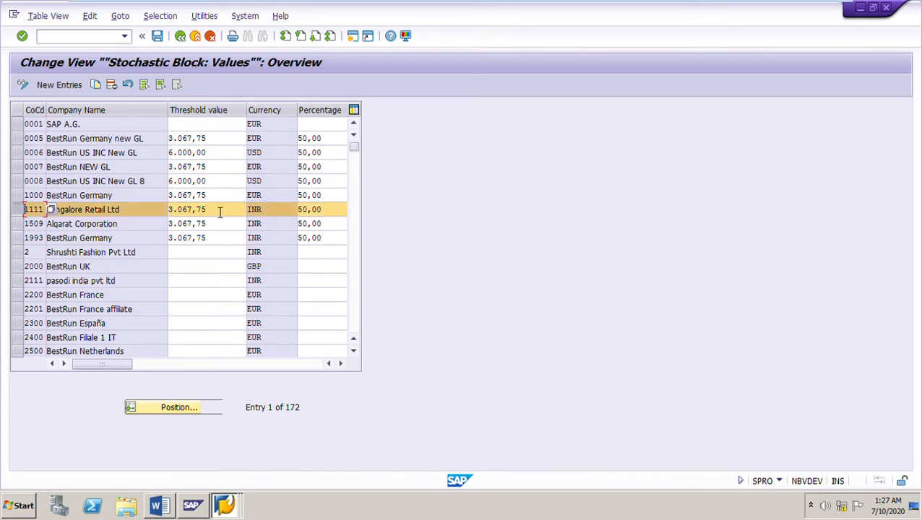
{"action": "left_click_drag", "start_coordinate": [216, 208], "coordinate": [117, 223]}
{"action": "left_click_drag", "start_coordinate": [326, 209], "coordinate": [257, 228]}
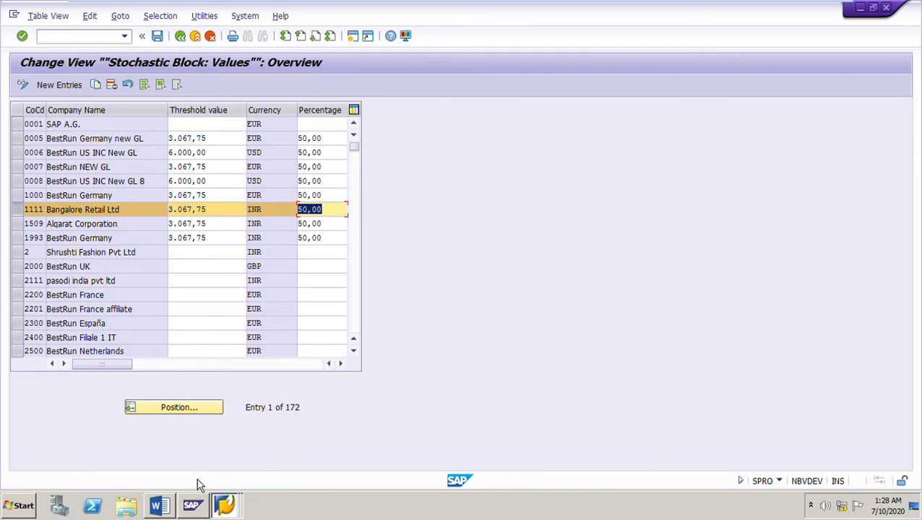
Switch to the Word document and review the stochastic block example with the $1000 threshold value and 50% percentage
{"action": "left_click", "coordinate": [175, 512]}
{"action": "scroll", "coordinate": [638, 353], "scroll_direction": "down", "scroll_amount": 10}
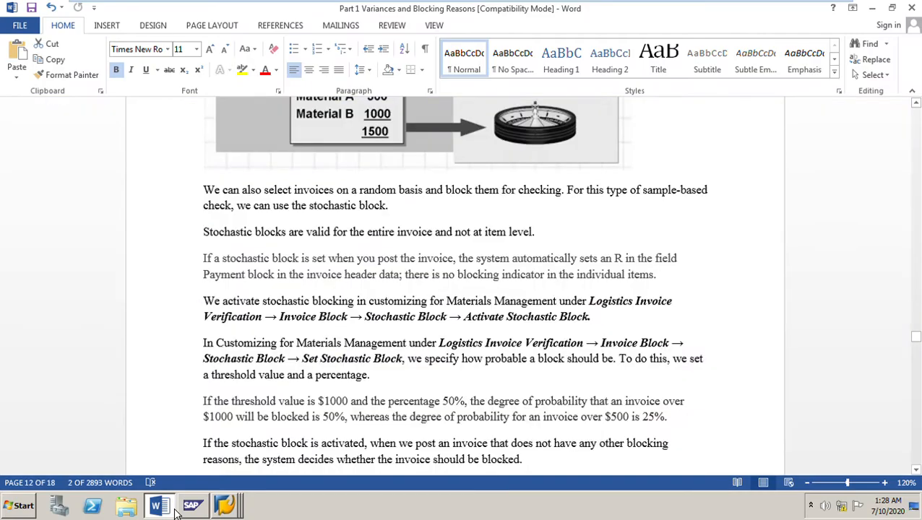
{"action": "scroll", "coordinate": [638, 352], "scroll_direction": "down", "scroll_amount": 2}
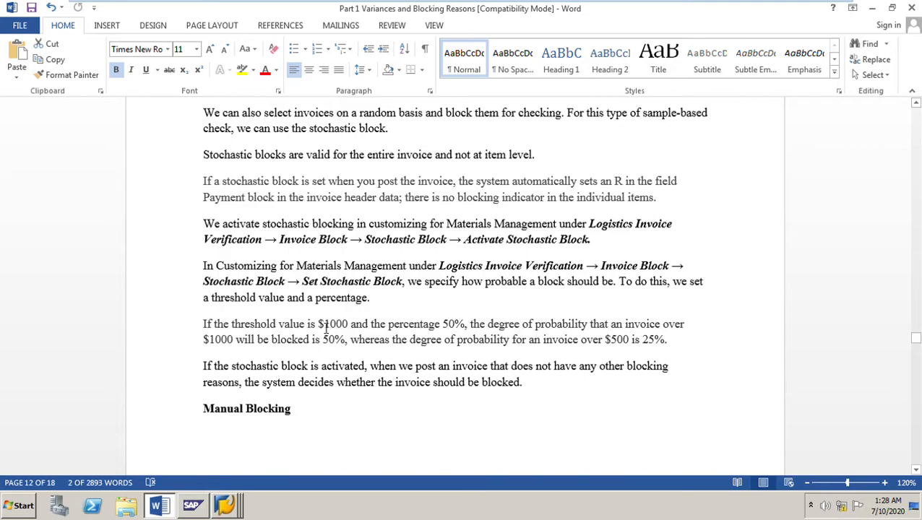
{"action": "left_click_drag", "start_coordinate": [320, 327], "coordinate": [474, 327]}
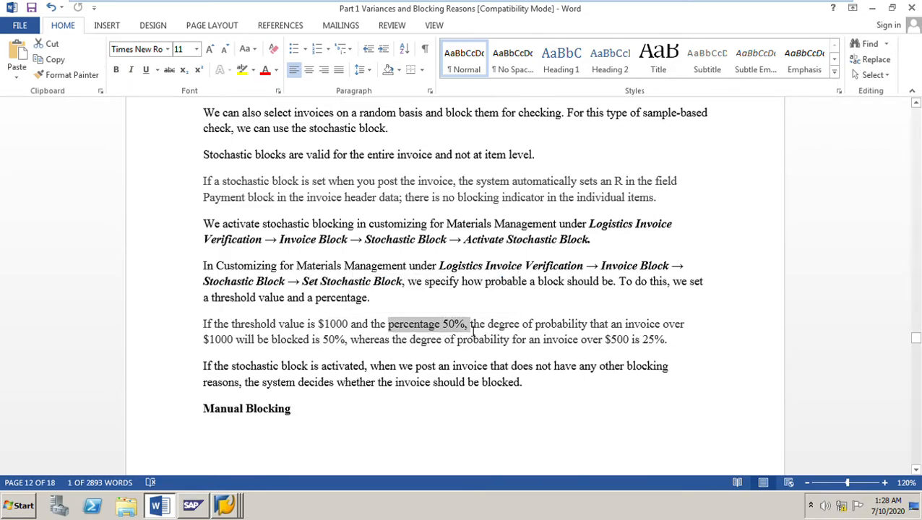
Review the Word example's blocking probability of 25% for an invoice over $500 and its 50% percentage
{"action": "key", "text": "Left"}
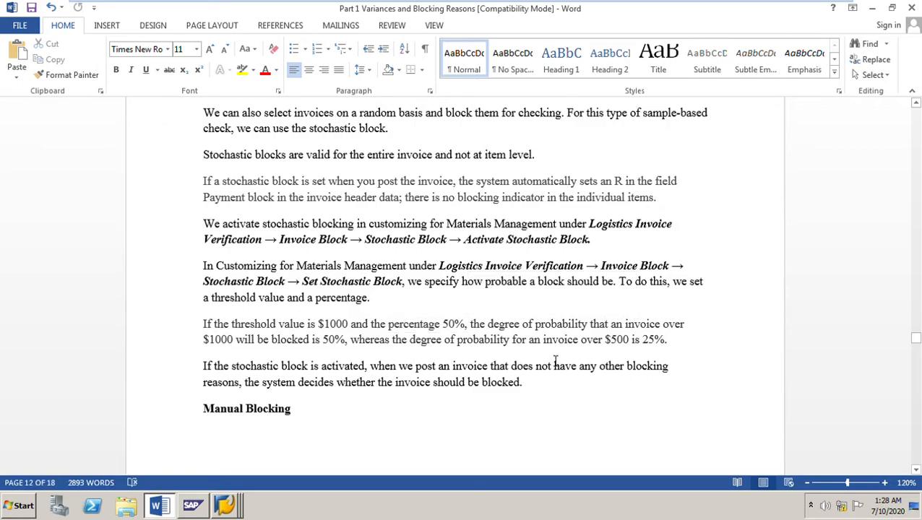
{"action": "left_click_drag", "start_coordinate": [605, 345], "coordinate": [630, 345]}
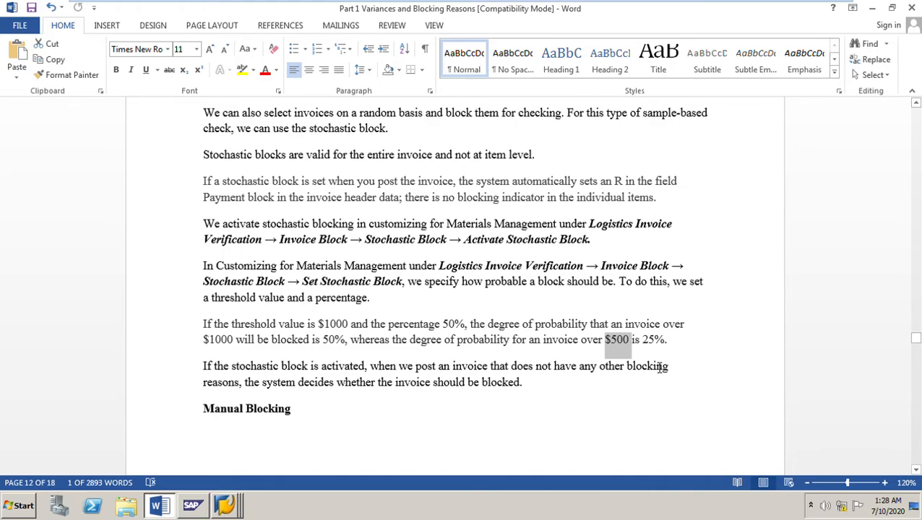
{"action": "left_click", "coordinate": [659, 354]}
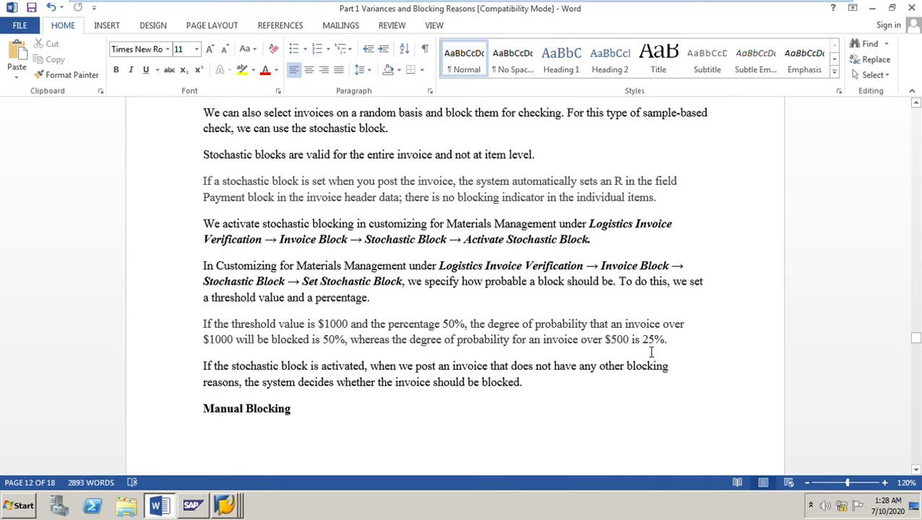
{"action": "left_click", "coordinate": [442, 329]}
Switch to SAP's Stochastic Block values overview, return to the IMG, and select the Set Tolerance Limits activity
{"action": "left_click", "coordinate": [243, 513]}
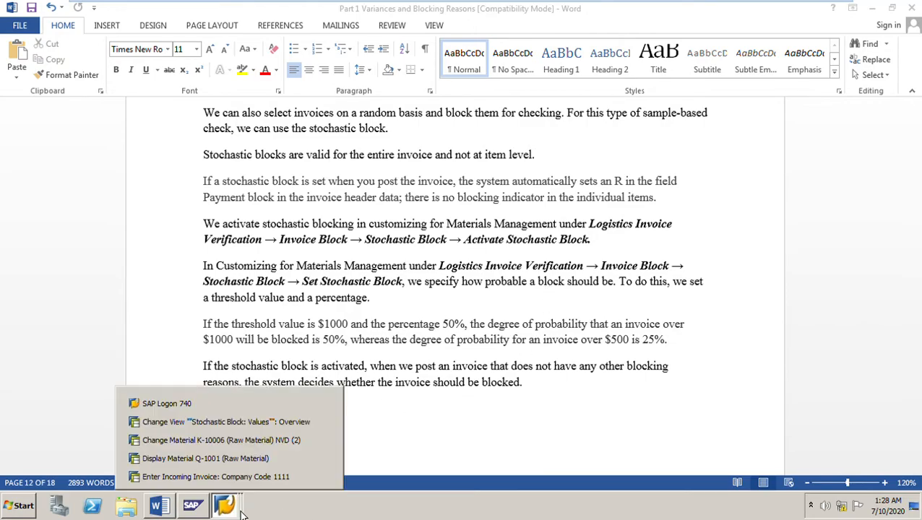
{"action": "left_click", "coordinate": [217, 422]}
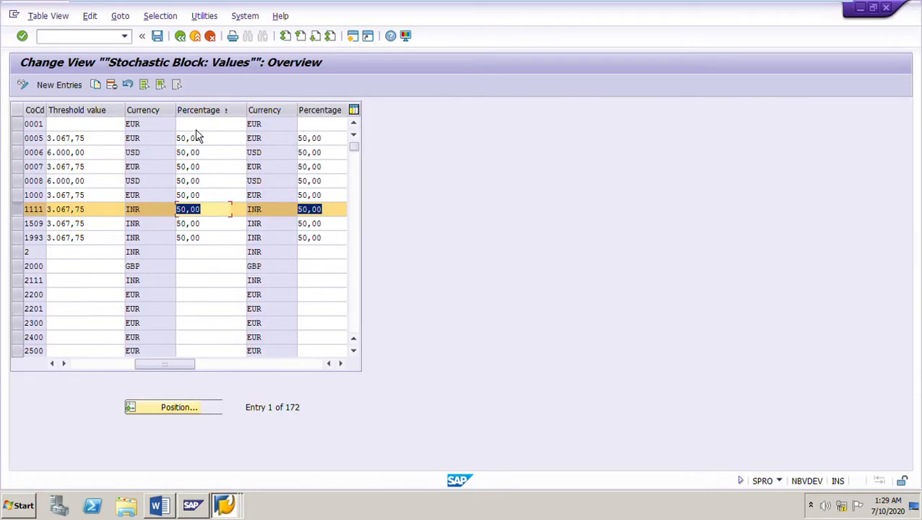
{"action": "left_click", "coordinate": [181, 36]}
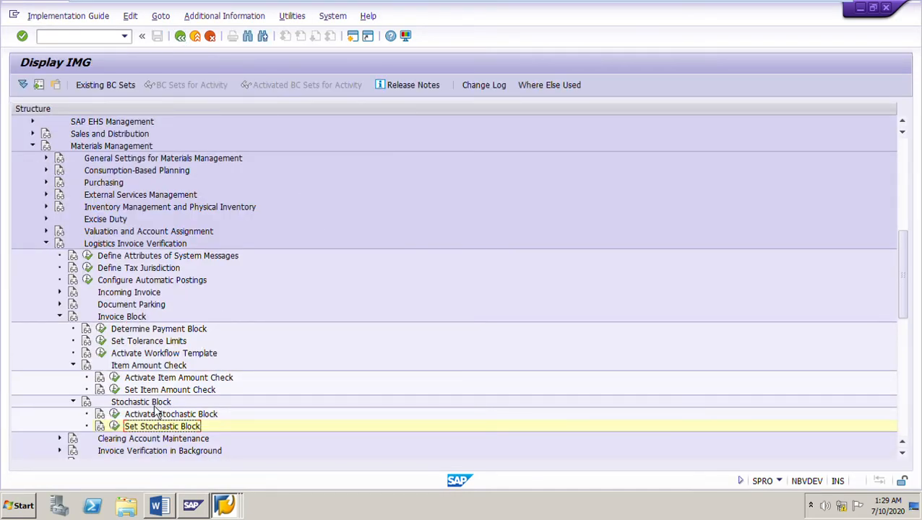
{"action": "left_click", "coordinate": [152, 342]}
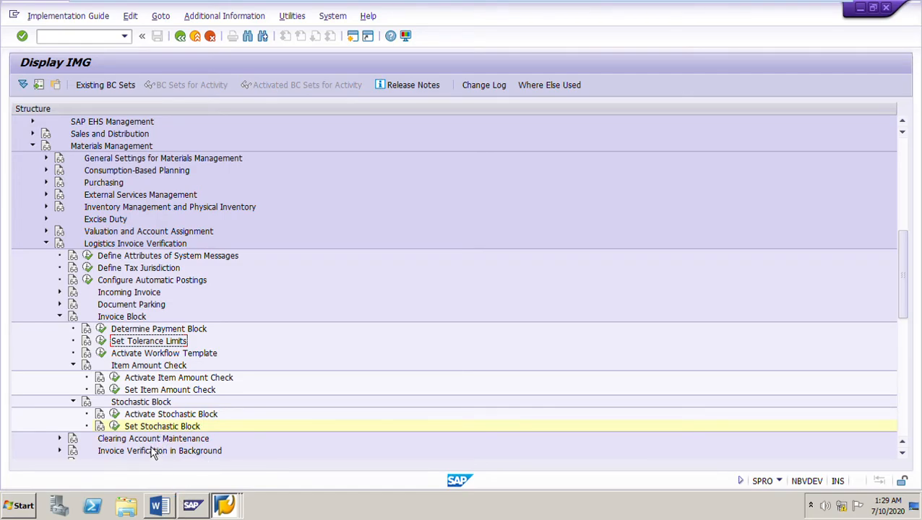
Switch to the Word document and review the Manual Blocking section, covering the item-level and header-level diagram and the blocking options
{"action": "left_click", "coordinate": [162, 508]}
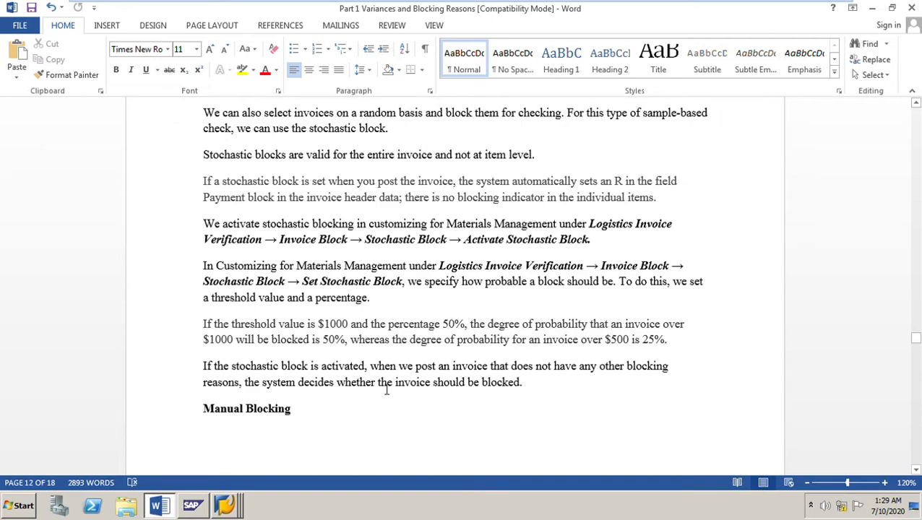
{"action": "scroll", "coordinate": [599, 355], "scroll_direction": "down", "scroll_amount": 3}
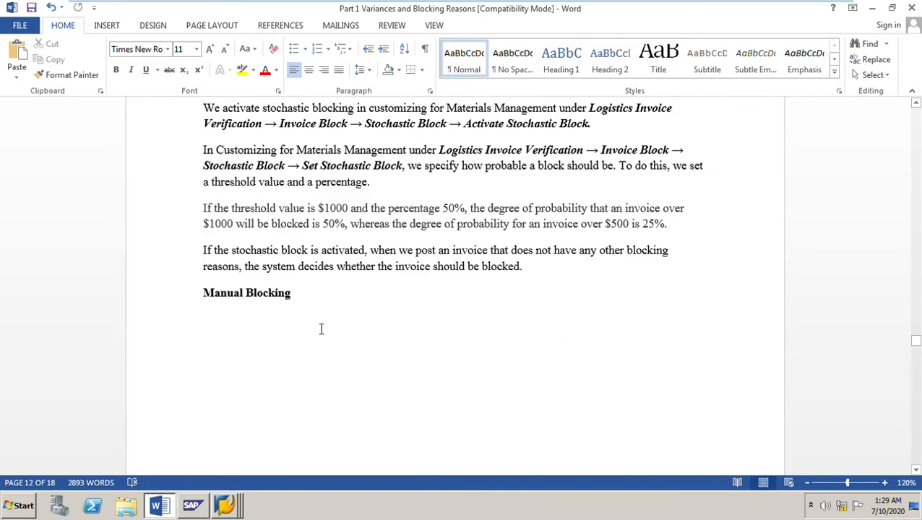
{"action": "scroll", "coordinate": [340, 343], "scroll_direction": "down", "scroll_amount": 10}
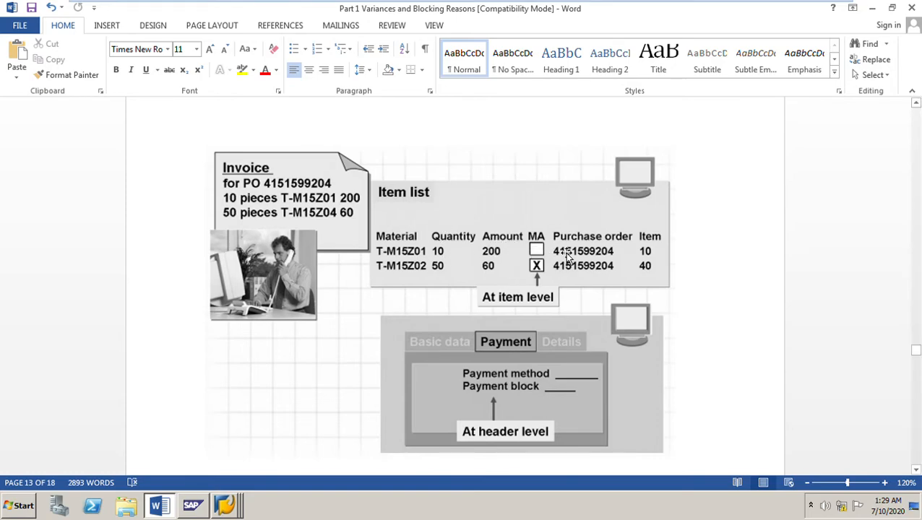
{"action": "scroll", "coordinate": [589, 242], "scroll_direction": "up", "scroll_amount": 1}
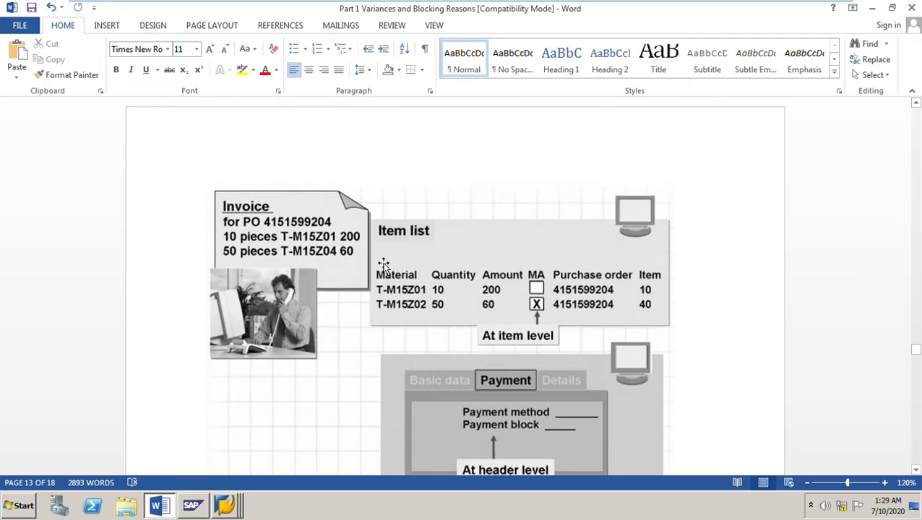
{"action": "scroll", "coordinate": [386, 266], "scroll_direction": "up", "scroll_amount": 4}
{"action": "scroll", "coordinate": [386, 265], "scroll_direction": "up", "scroll_amount": 3}
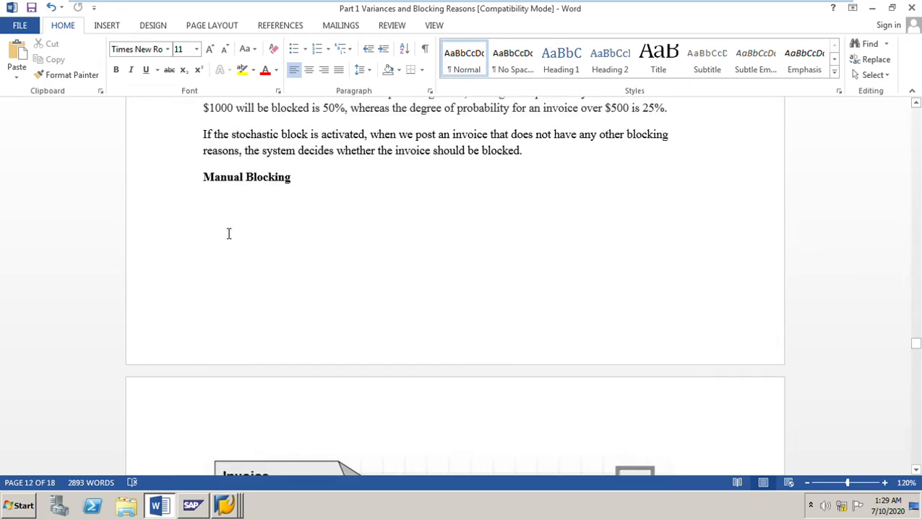
{"action": "scroll", "coordinate": [436, 317], "scroll_direction": "down", "scroll_amount": 11}
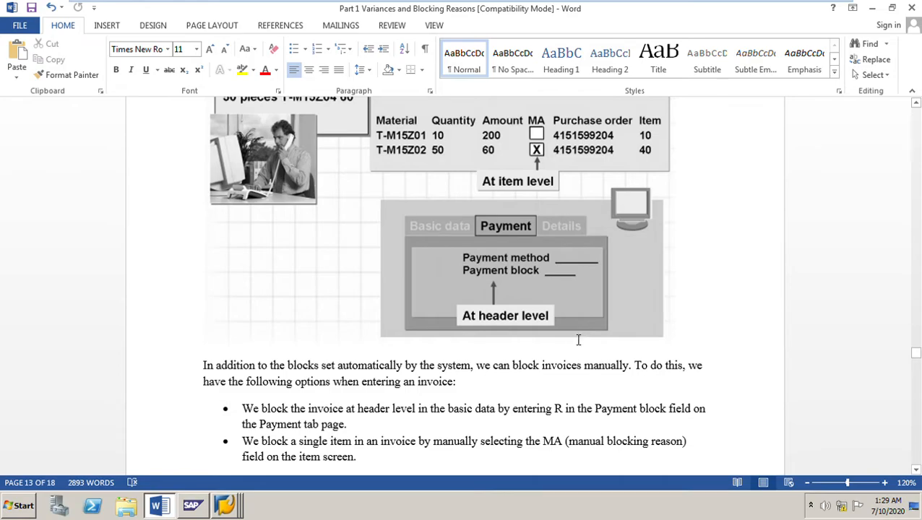
{"action": "scroll", "coordinate": [578, 342], "scroll_direction": "down", "scroll_amount": 3}
{"action": "scroll", "coordinate": [478, 325], "scroll_direction": "up", "scroll_amount": 1}
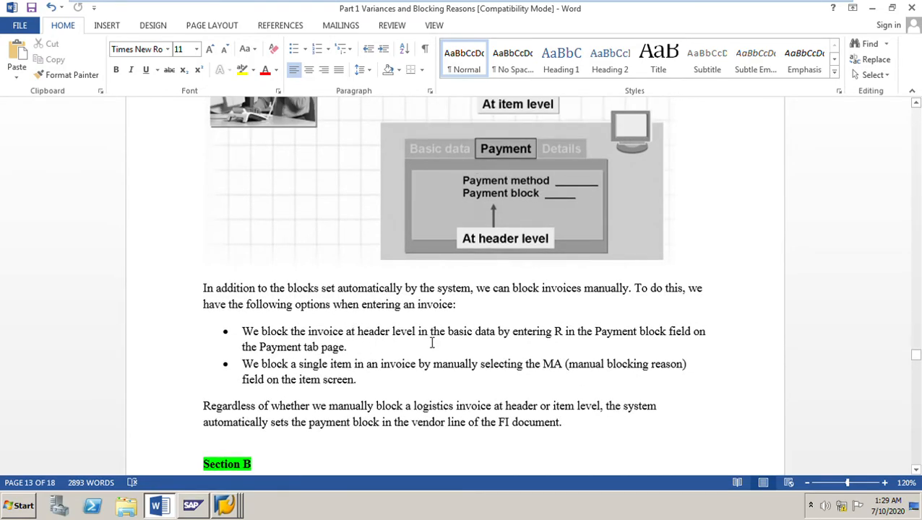
{"action": "scroll", "coordinate": [432, 344], "scroll_direction": "up", "scroll_amount": 1}
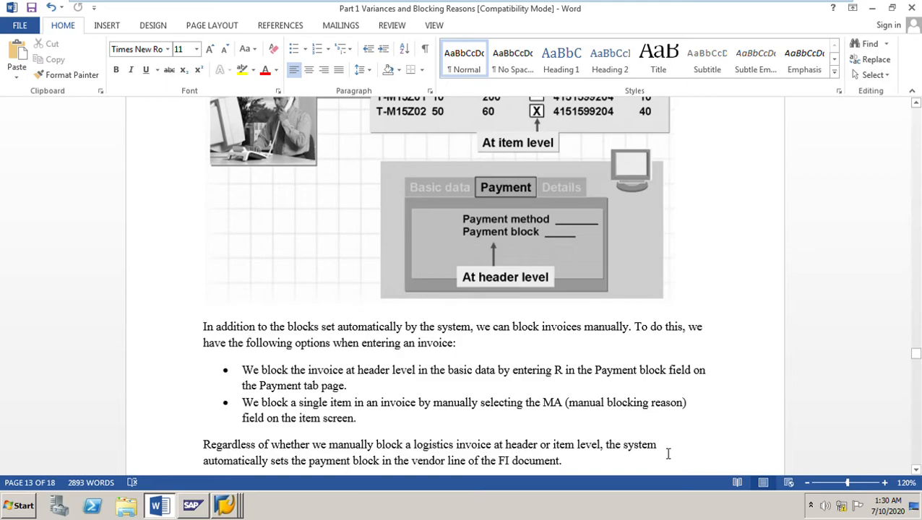
{"action": "scroll", "coordinate": [668, 444], "scroll_direction": "up", "scroll_amount": 2}
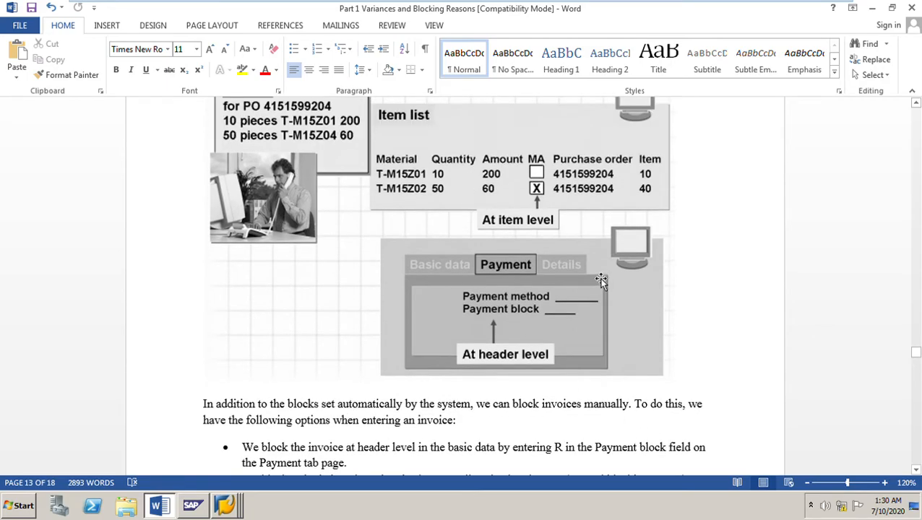
{"action": "scroll", "coordinate": [601, 284], "scroll_direction": "up", "scroll_amount": 2}
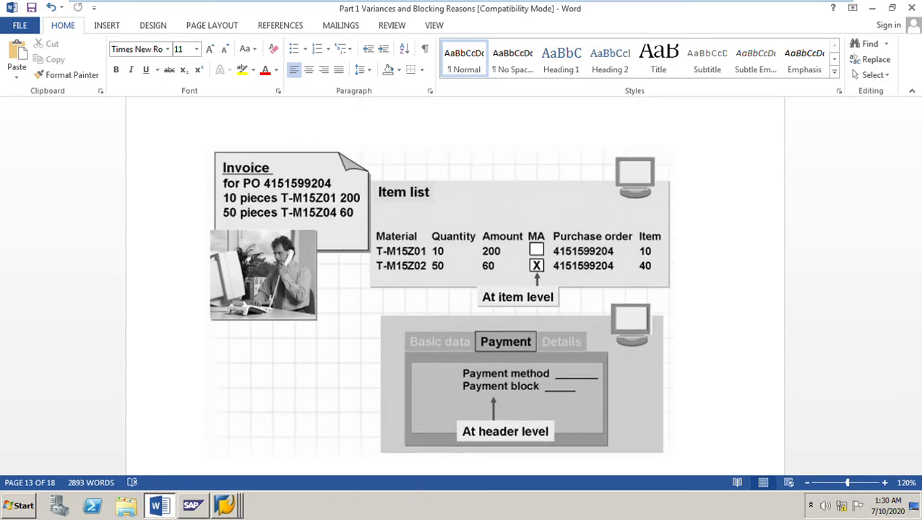
{"action": "scroll", "coordinate": [323, 489], "scroll_direction": "down", "scroll_amount": 3}
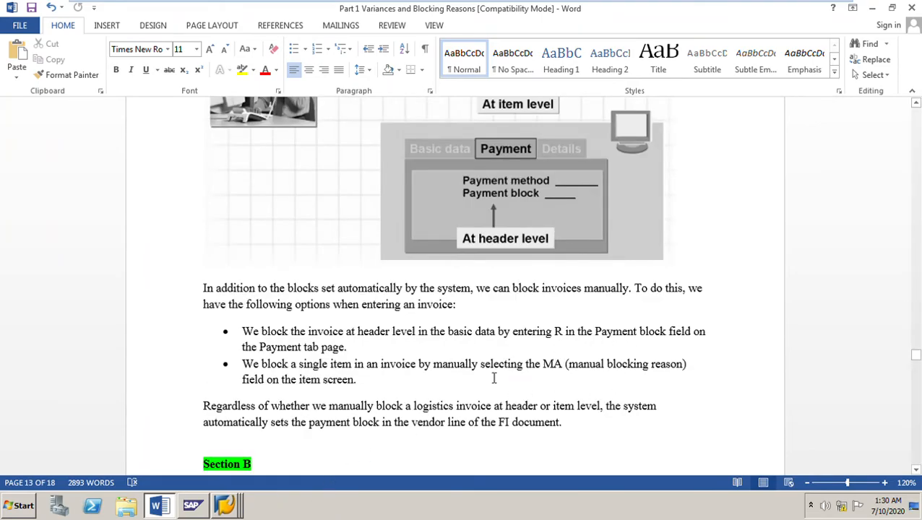
Examine the payment block and item list of SAP's incoming invoice for company code 1111, comparing them with the Word note on manual blocking
{"action": "left_click", "coordinate": [225, 505]}
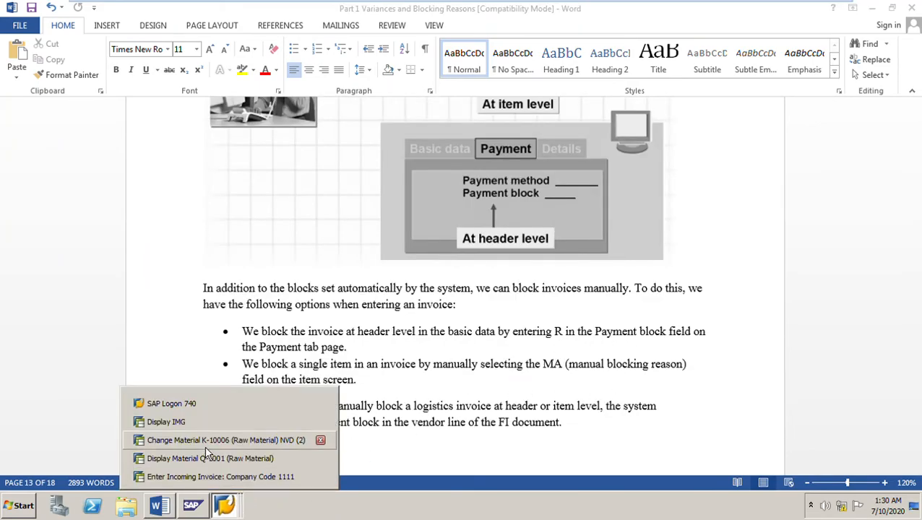
{"action": "left_click", "coordinate": [217, 476]}
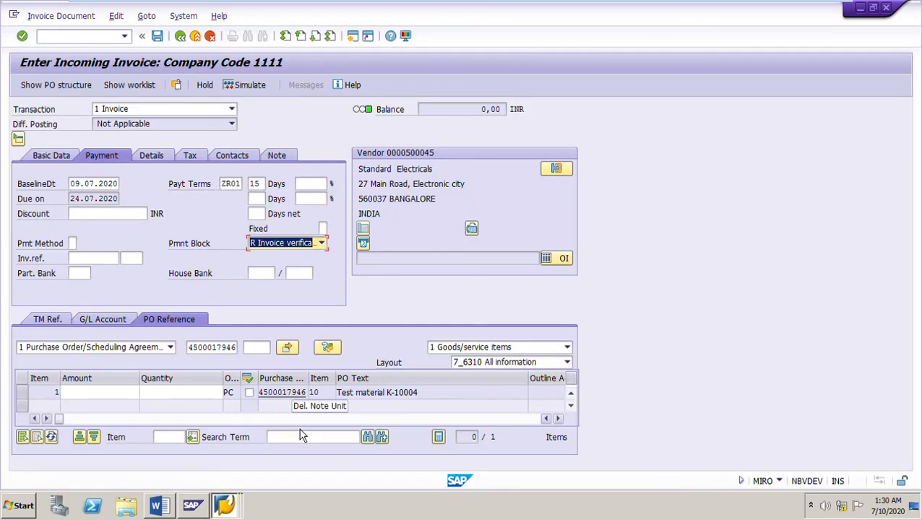
{"action": "mouse_move", "coordinate": [70, 432]}
{"action": "left_mouse_down"}
{"action": "mouse_move", "coordinate": [293, 427]}
{"action": "mouse_move", "coordinate": [70, 436]}
{"action": "left_mouse_up"}
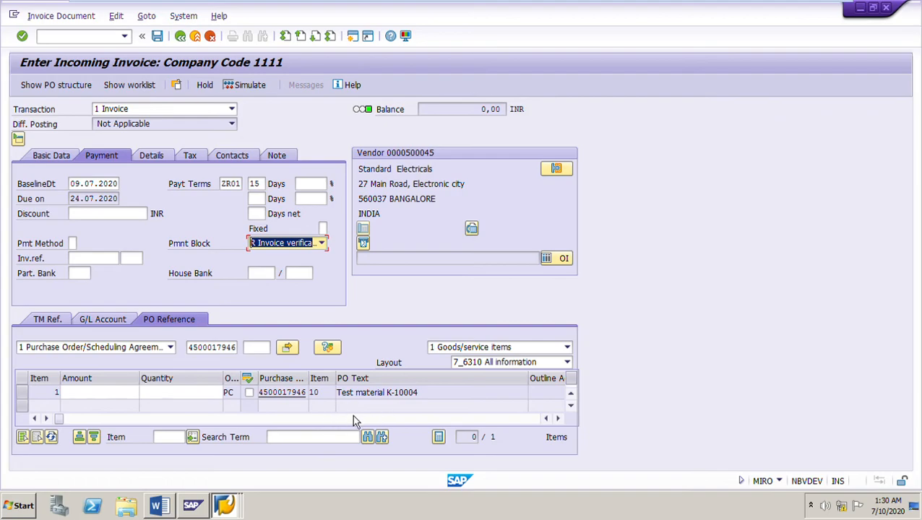
{"action": "left_click", "coordinate": [168, 509]}
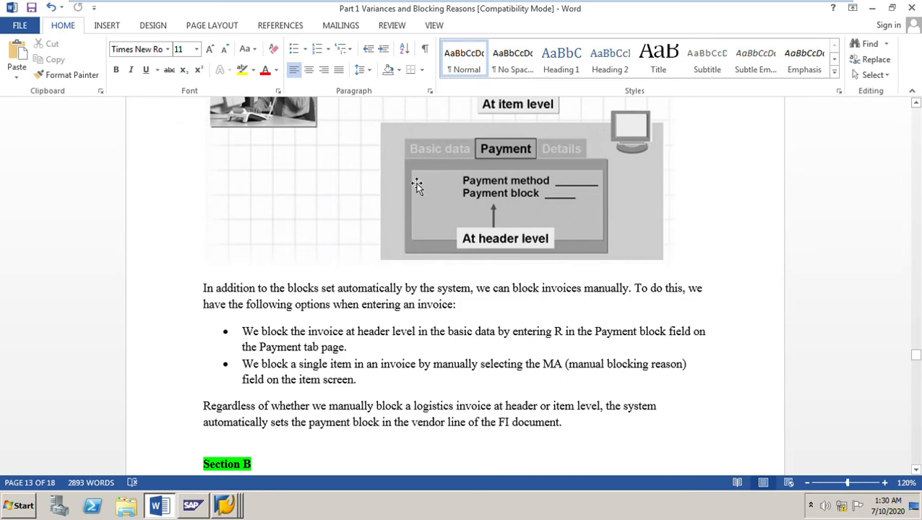
{"action": "left_click", "coordinate": [232, 511]}
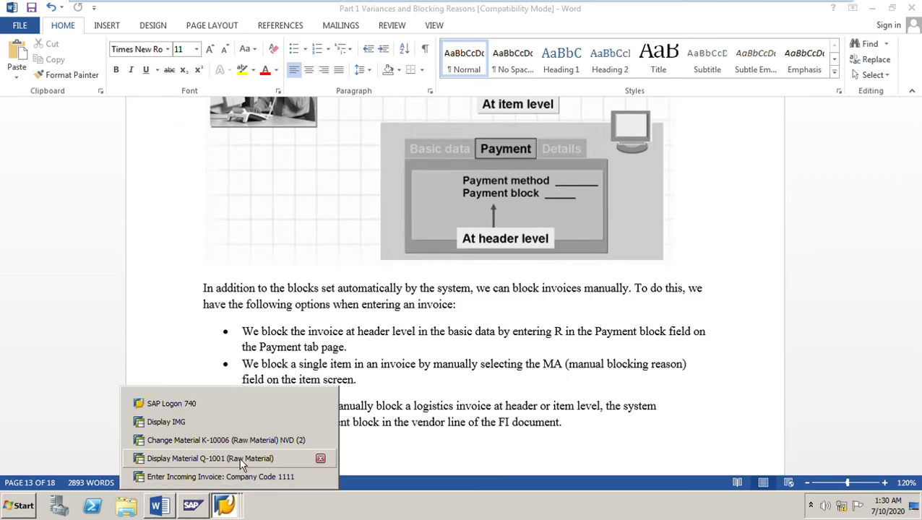
{"action": "left_click", "coordinate": [235, 476]}
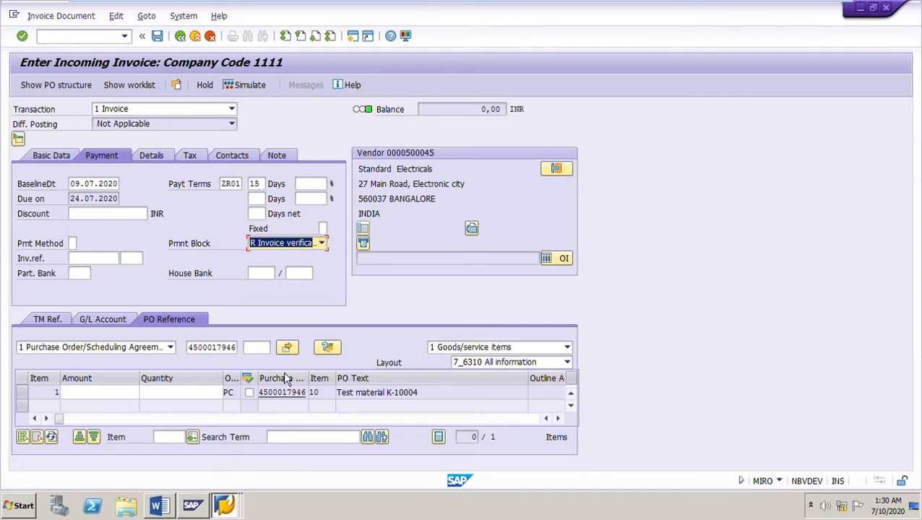
Replace the invoice's purchase order reference with the second number in the entry history and examine the item list's columns
{"action": "double_click", "coordinate": [195, 348]}
{"action": "key", "text": "BackSpace"}
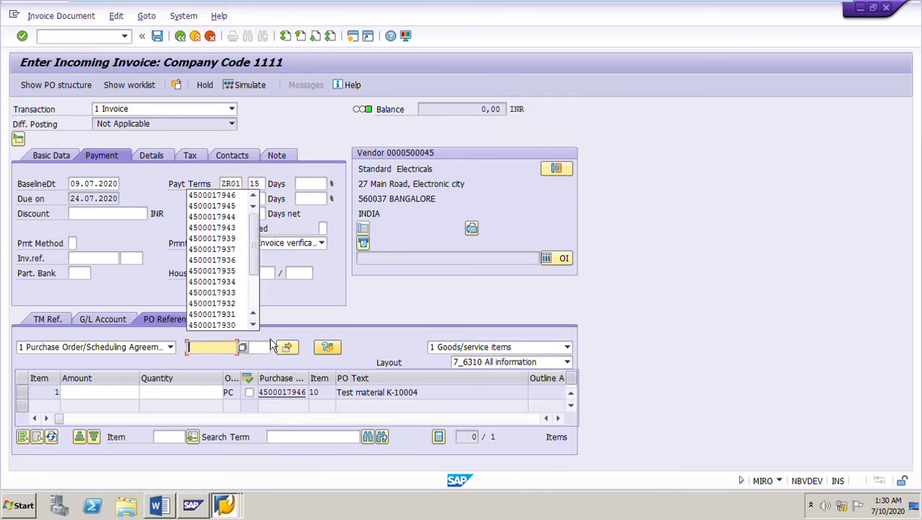
{"action": "left_click", "coordinate": [240, 209]}
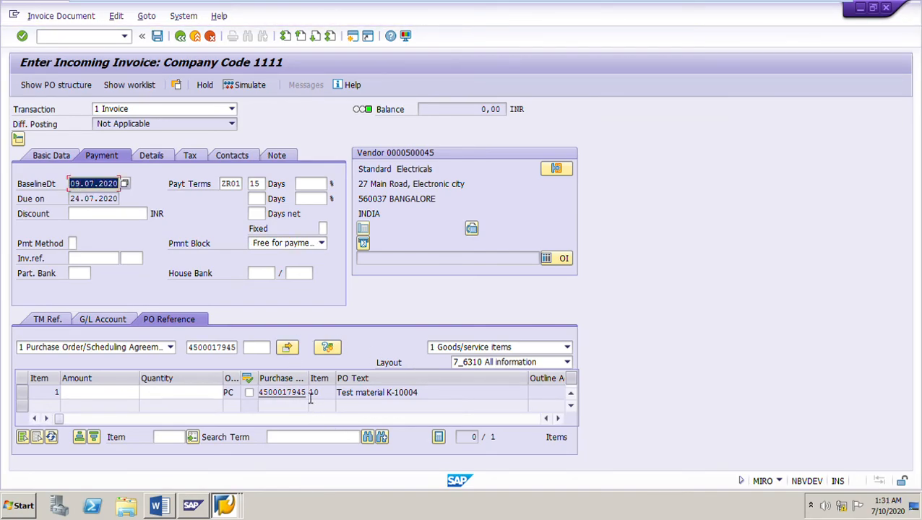
{"action": "left_click_drag", "start_coordinate": [58, 419], "coordinate": [72, 442]}
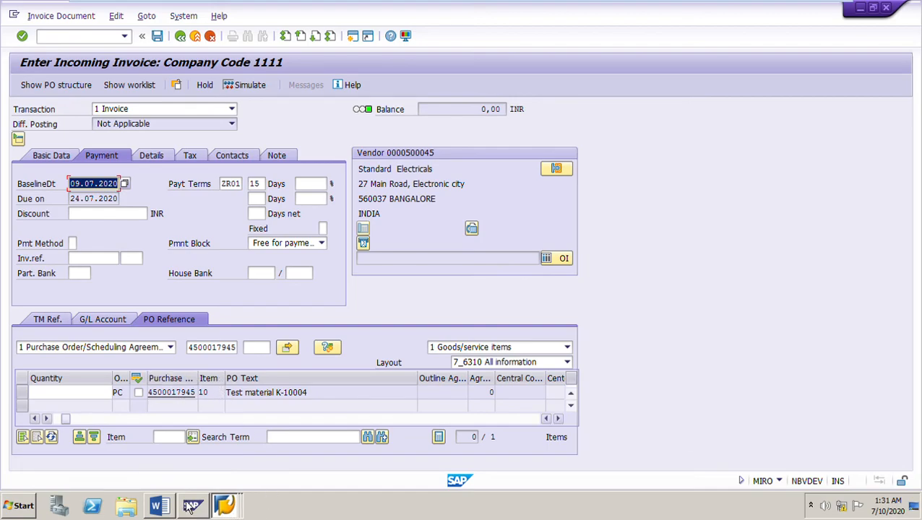
{"action": "left_click", "coordinate": [57, 418]}
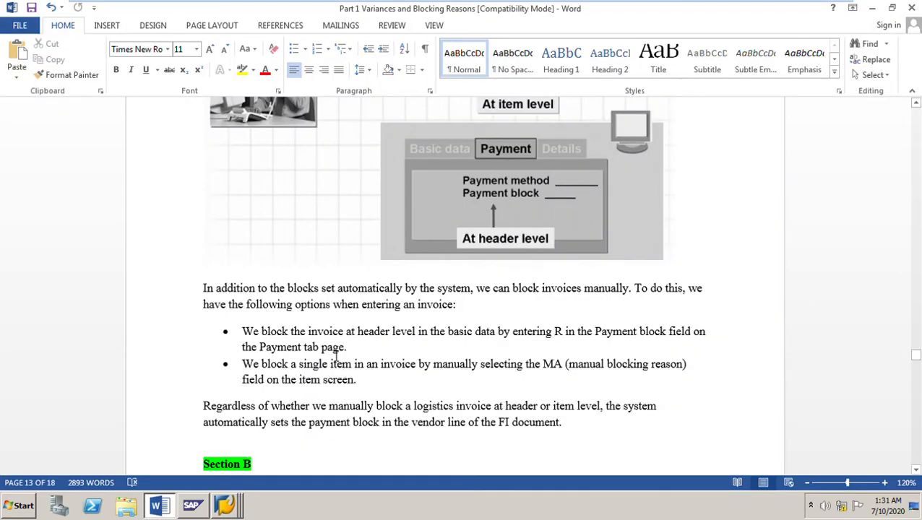
Return to the Word document's opening outline and review the topics listed under Sections A to D
{"action": "left_click_drag", "start_coordinate": [915, 354], "coordinate": [915, 104]}
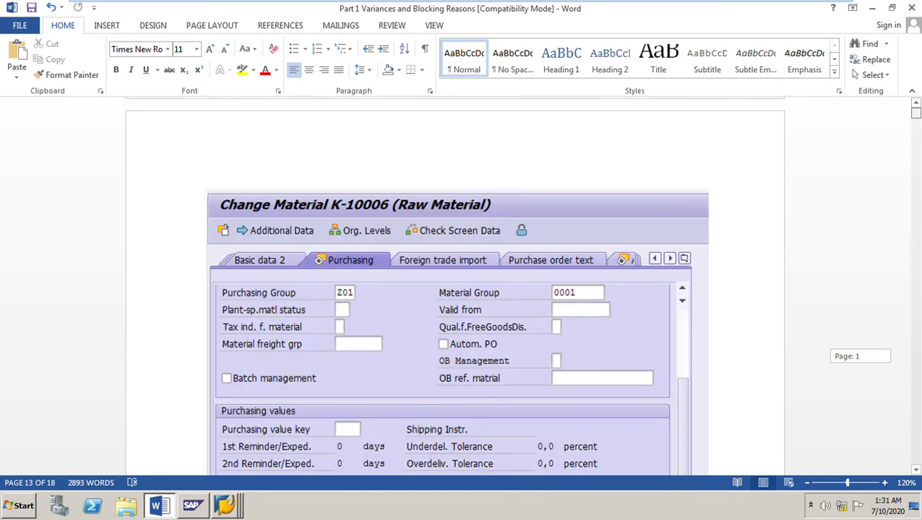
{"action": "scroll", "coordinate": [612, 380], "scroll_direction": "down", "scroll_amount": 5}
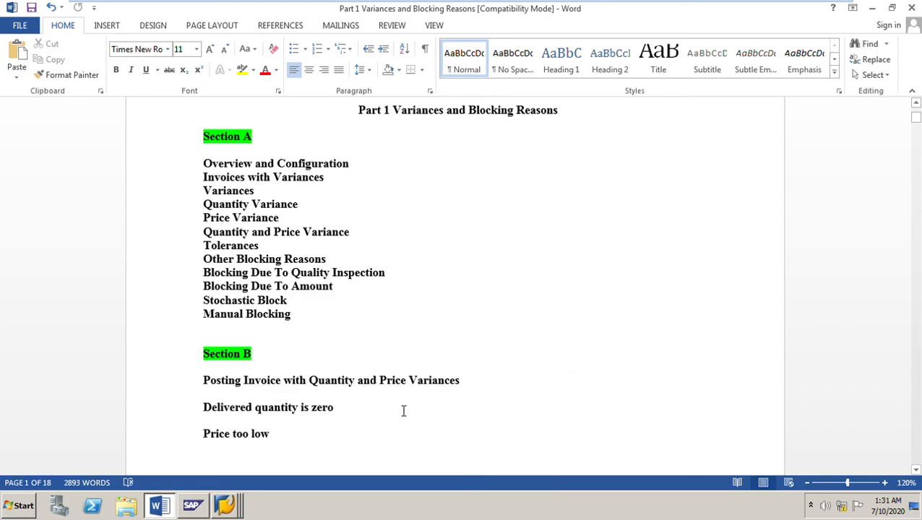
{"action": "scroll", "coordinate": [355, 416], "scroll_direction": "down", "scroll_amount": 1}
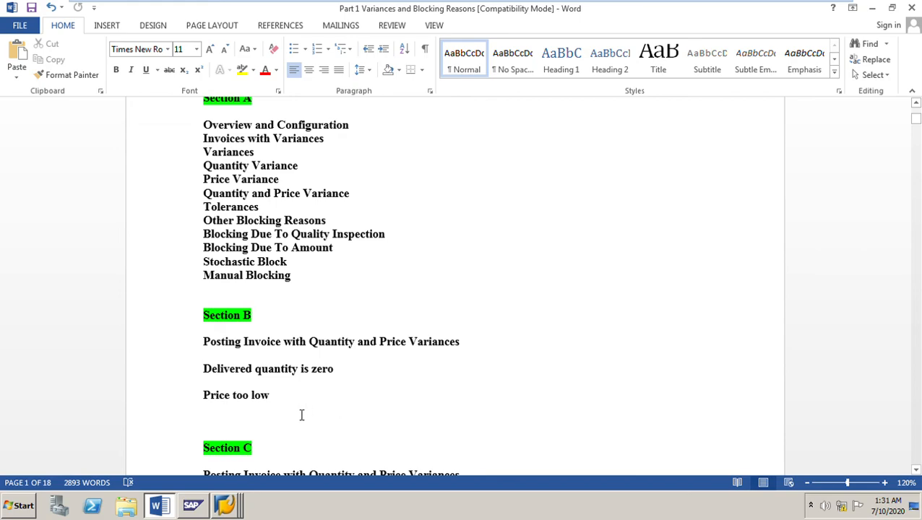
{"action": "scroll", "coordinate": [301, 413], "scroll_direction": "down", "scroll_amount": 3}
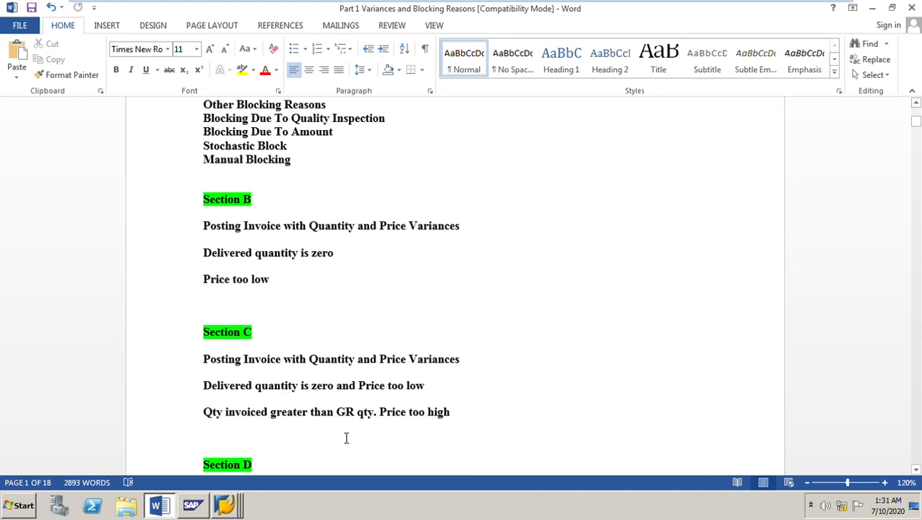
{"action": "scroll", "coordinate": [455, 431], "scroll_direction": "down", "scroll_amount": 2}
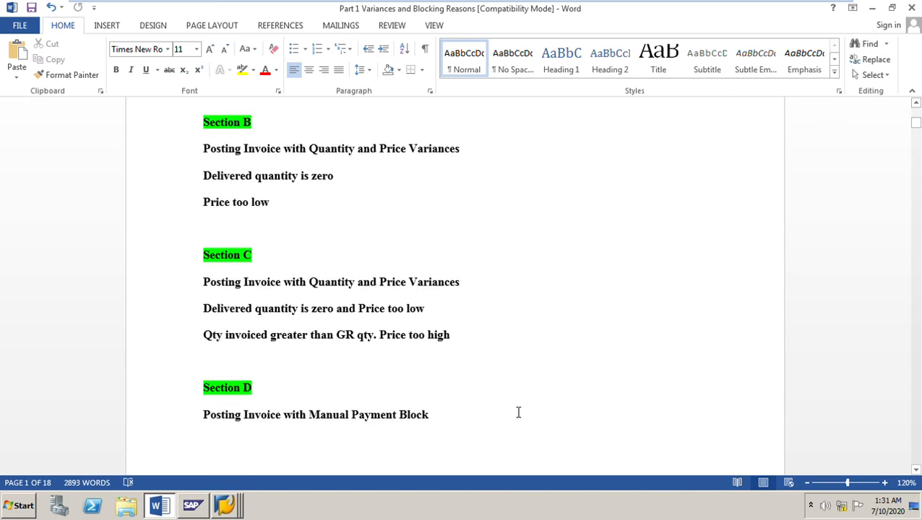
{"action": "scroll", "coordinate": [518, 412], "scroll_direction": "up", "scroll_amount": 4}
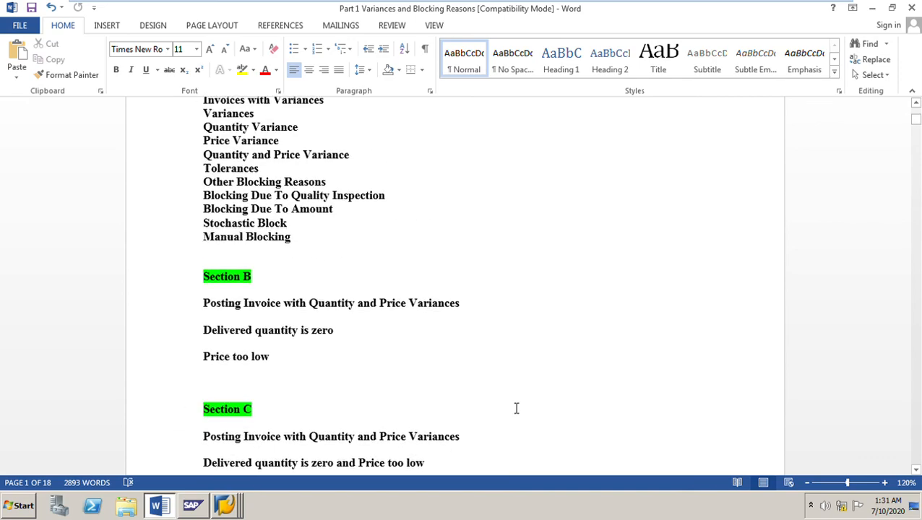
{"action": "scroll", "coordinate": [516, 409], "scroll_direction": "up", "scroll_amount": 4}
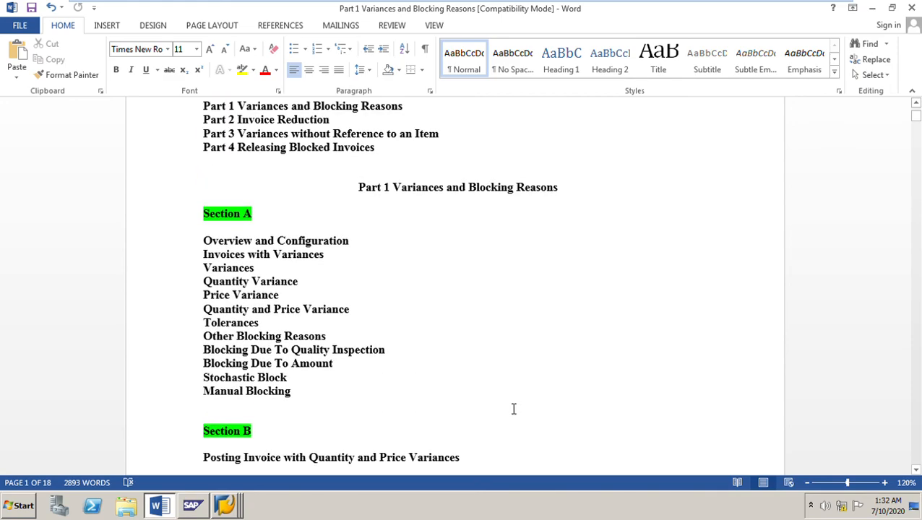